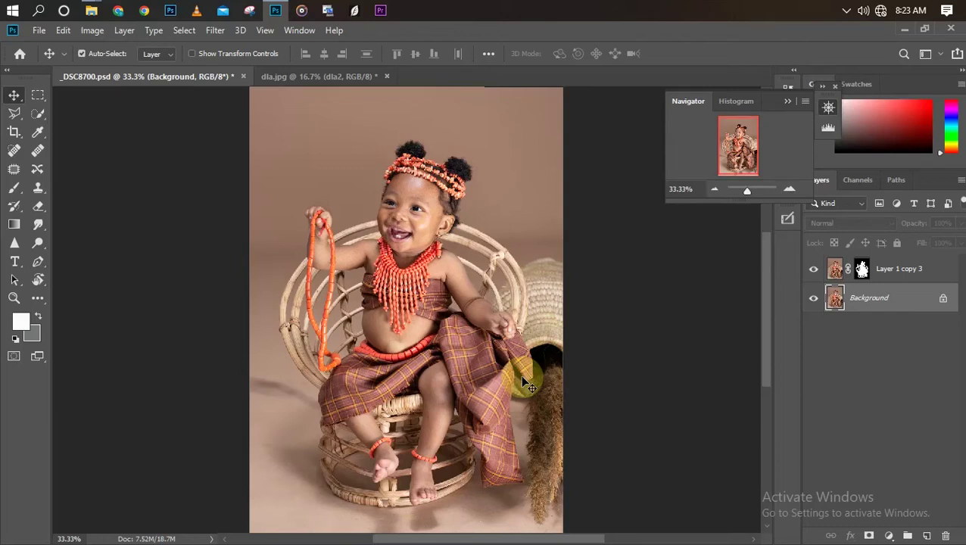
Step: Select the Layer 1 copy 3 cut-out layer and zoom to view the whole baby photo
left_click(394, 345)
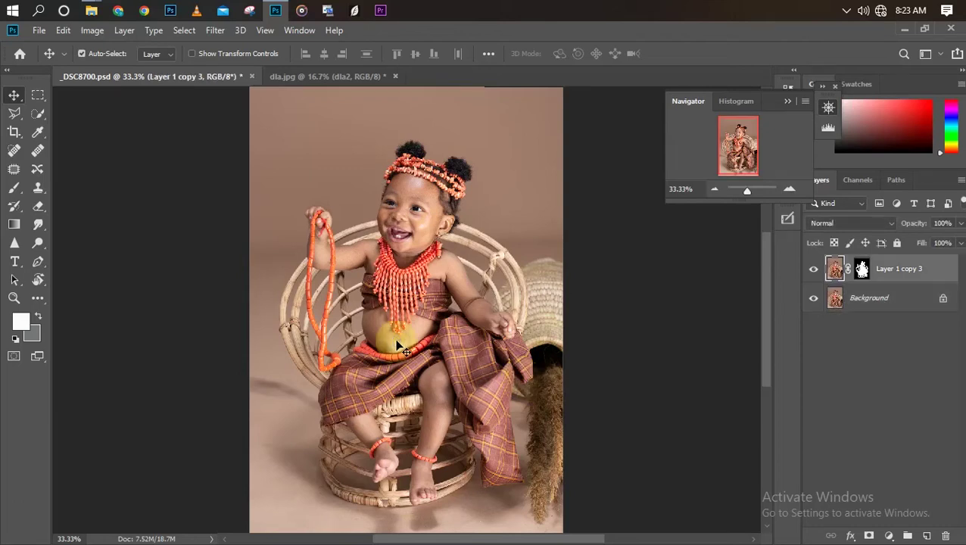
scroll(399, 348, "up", 1)
scroll(397, 343, "down", 1)
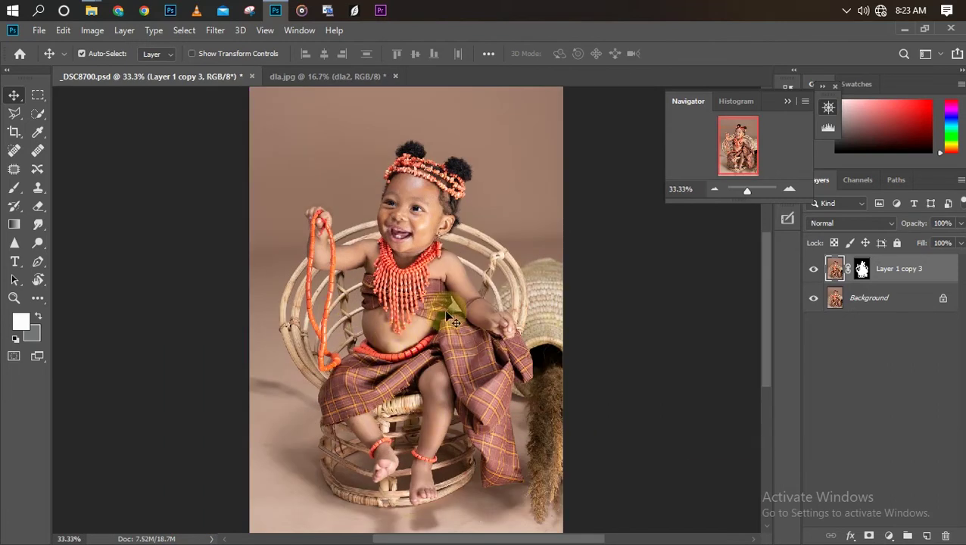
key("ctrl+minus")
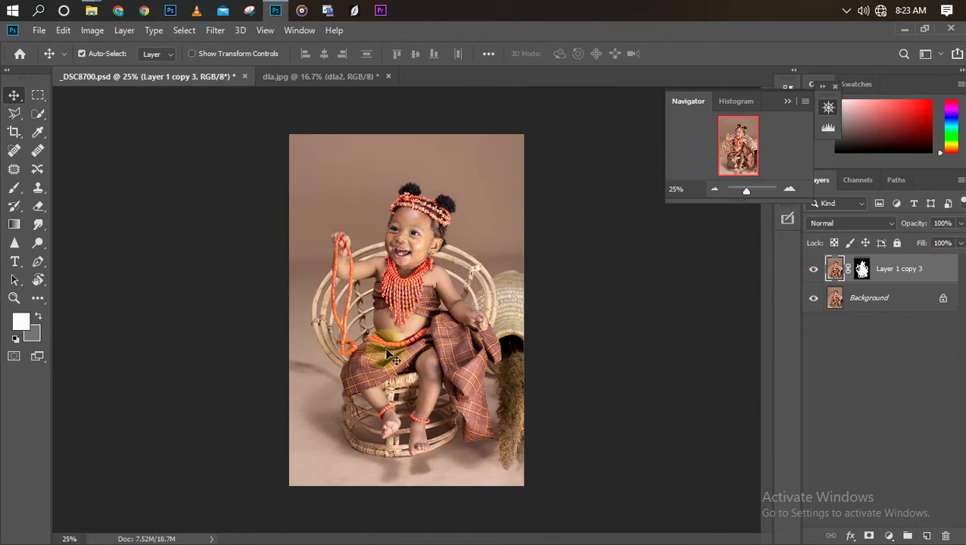
key("ctrl+plus")
key("ctrl+minus")
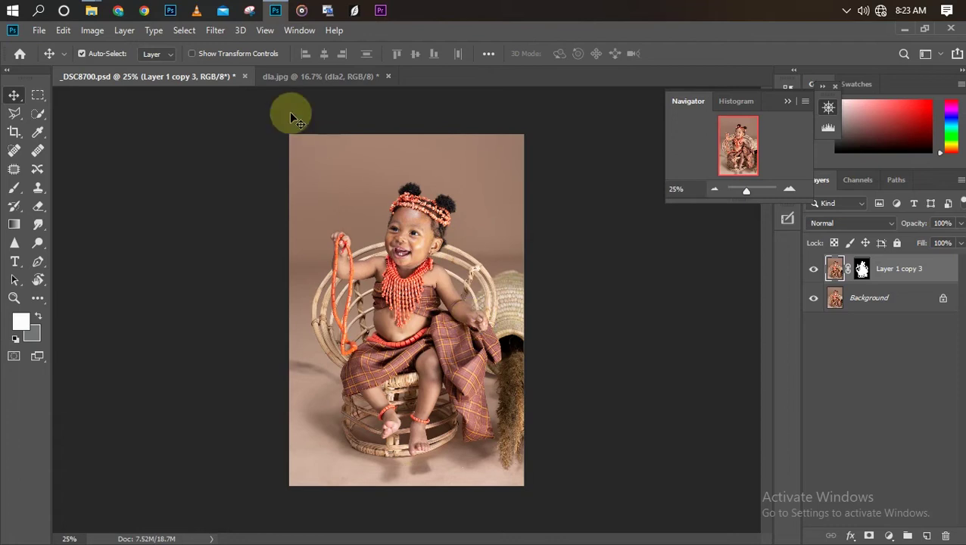
Step: In the dla.jpg composite, hide the dla2 layer to reveal the embers, then return to _DSC8700.psd
left_click(301, 79)
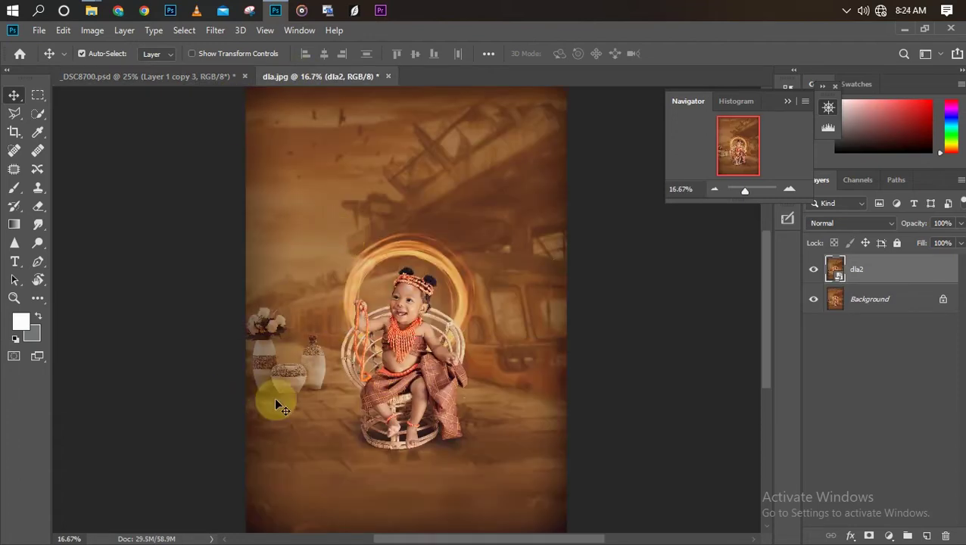
key("ctrl+minus")
key("ctrl")
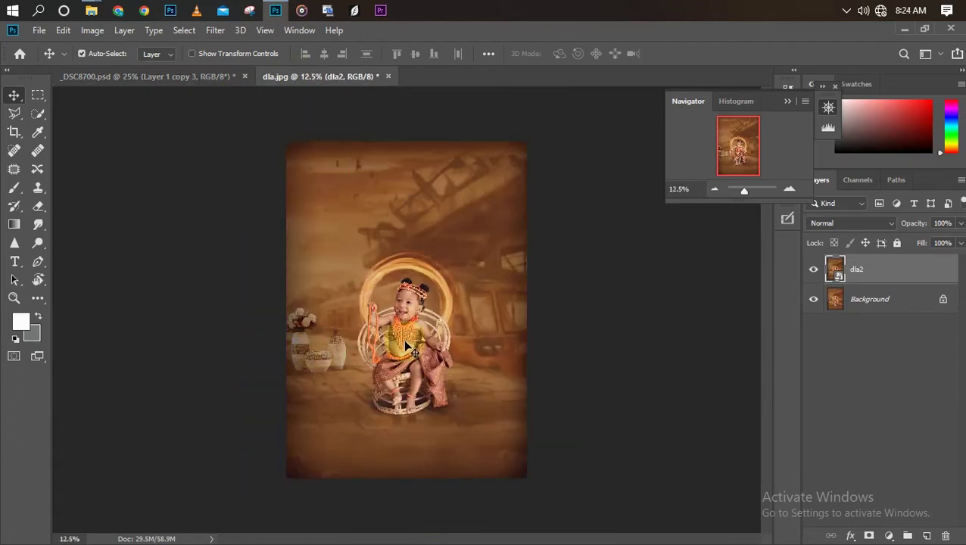
key("ctrl+plus")
key("ctrl+plus")
key("ctrl+minus")
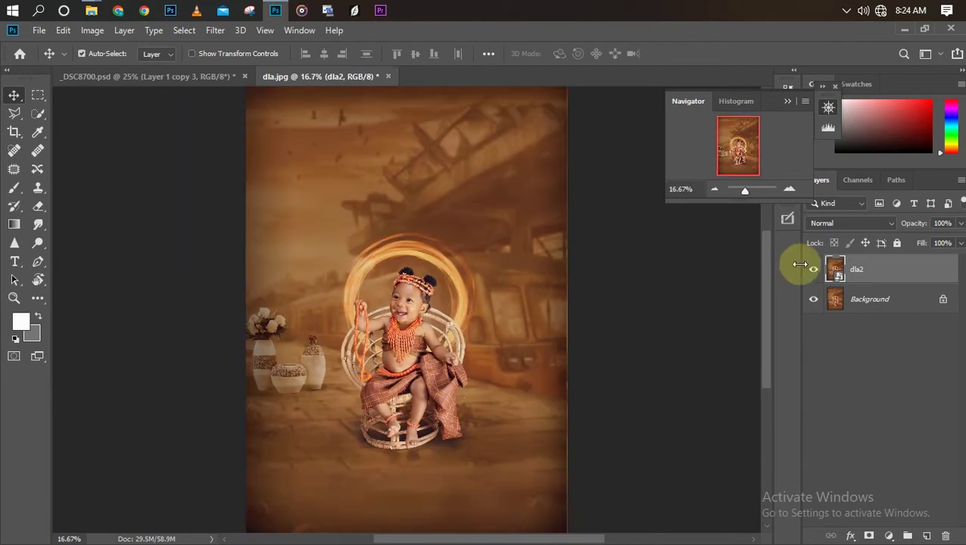
left_click(814, 273)
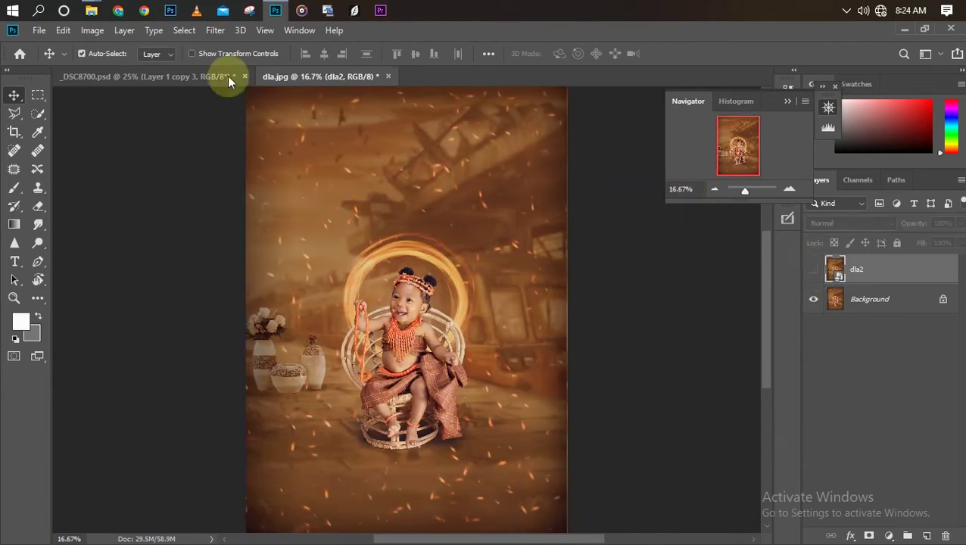
left_click(209, 78)
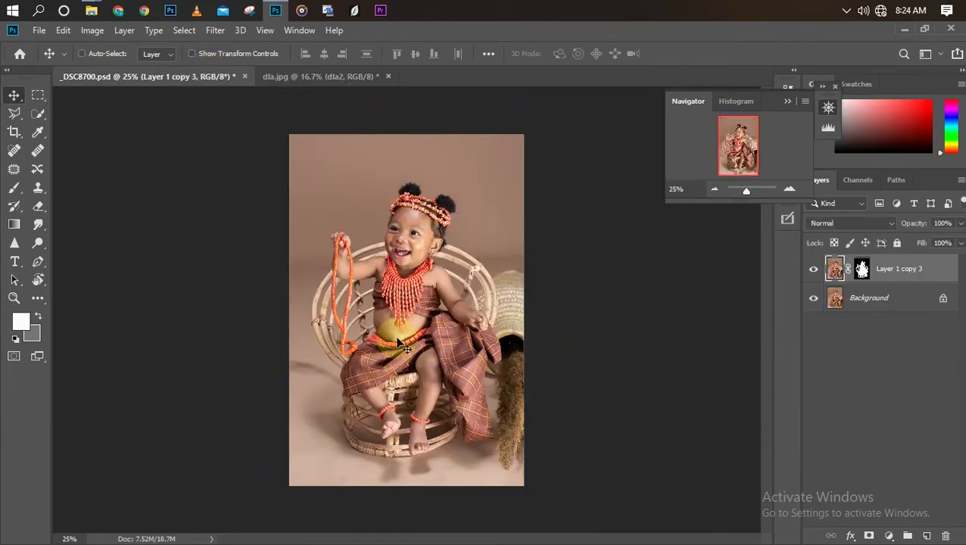
scroll(404, 347, "up", 2)
scroll(403, 347, "down", 1)
scroll(403, 347, "down", 1)
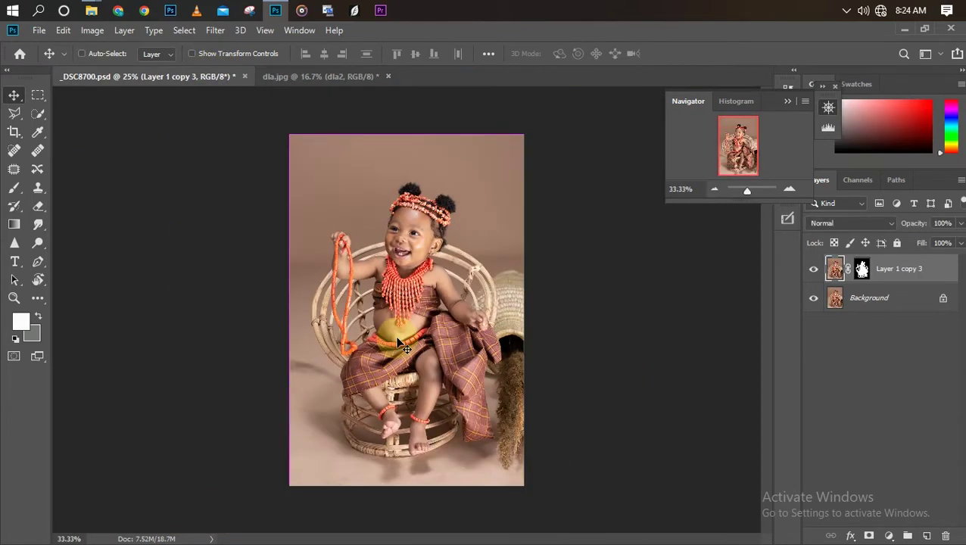
scroll(404, 346, "up", 2)
scroll(403, 347, "down", 1)
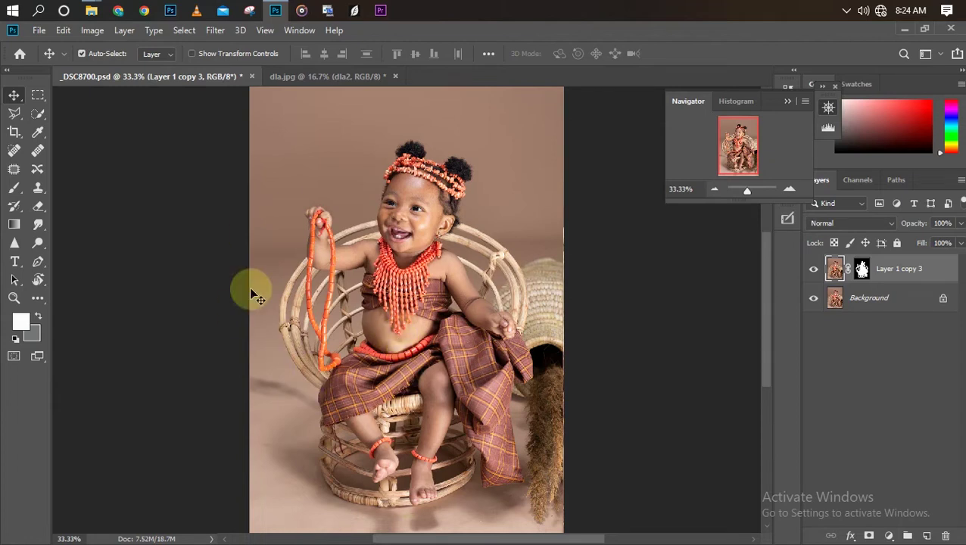
scroll(449, 361, "up", 1)
scroll(449, 362, "down", 1)
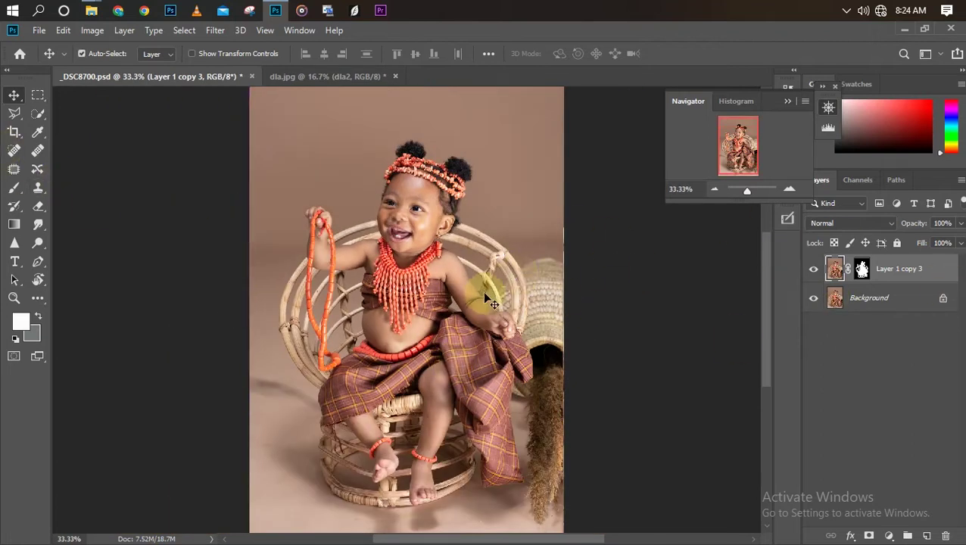
scroll(465, 393, "up", 1)
scroll(465, 393, "up", 2)
scroll(465, 393, "down", 1)
scroll(465, 393, "down", 1)
scroll(465, 392, "up", 1)
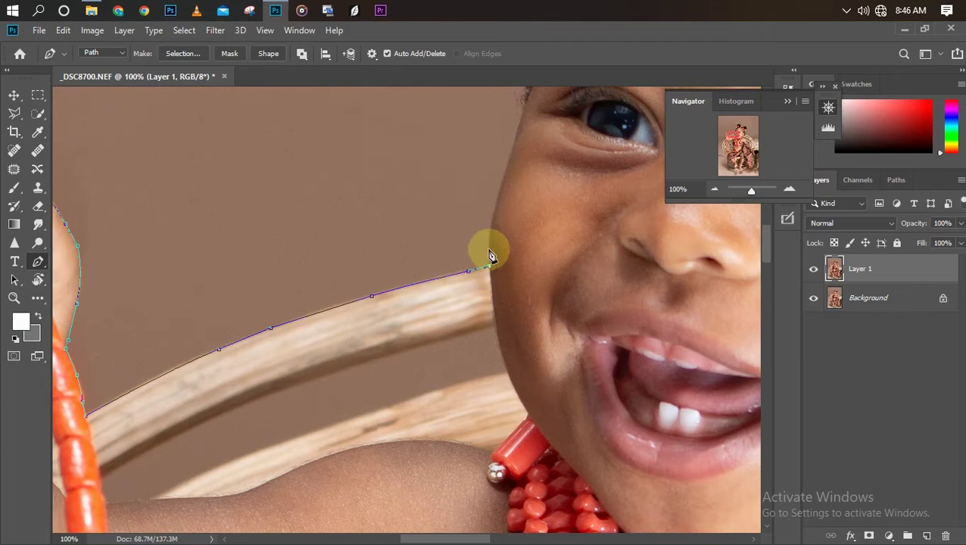
Step: Trace the Pen outline around the baby's head and headband beads
left_click(737, 130)
left_click(334, 161)
scroll(356, 136, "up", 5)
scroll(402, 366, "up", 5)
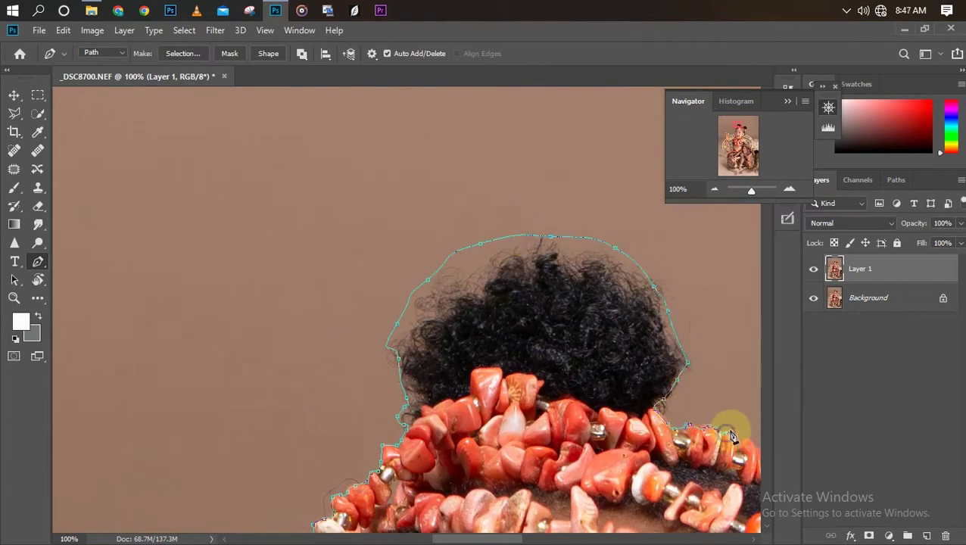
left_click_drag(477, 538, 560, 536)
left_click(788, 101)
scroll(636, 441, "down", 5)
scroll(601, 165, "down", 5)
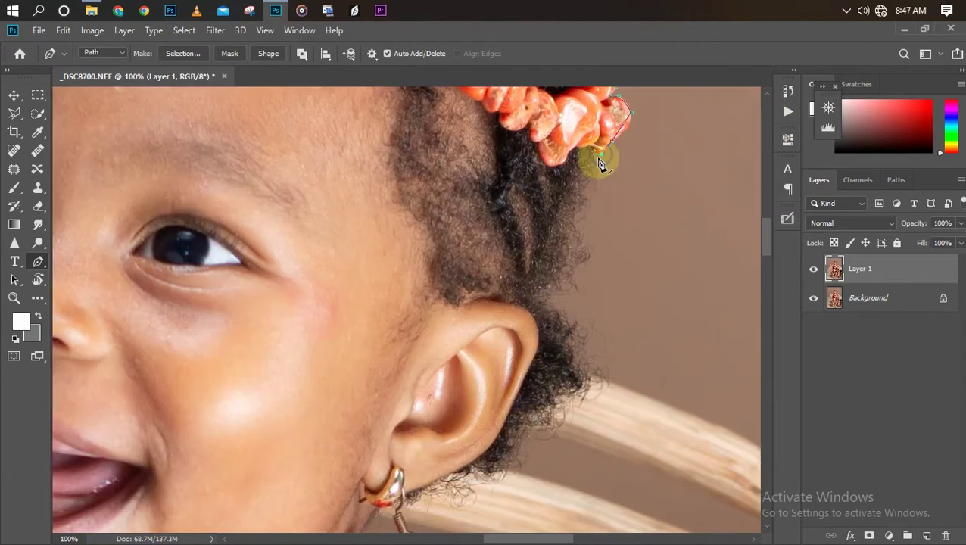
scroll(572, 327, "down", 5)
left_click(787, 101)
scroll(679, 511, "right", 2)
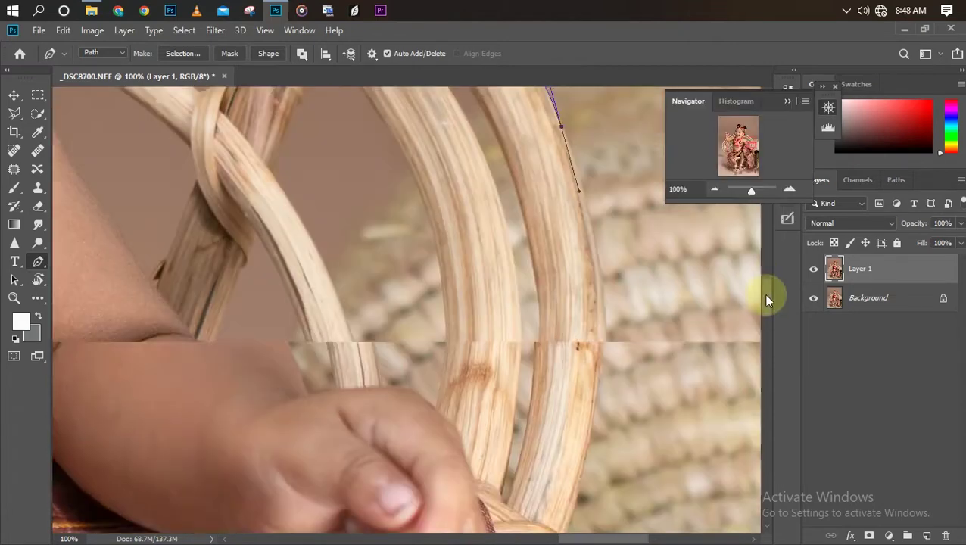
scroll(763, 294, "down", 5)
scroll(598, 341, "down", 5)
scroll(647, 327, "down", 5)
Step: Continue the outline along the cloth's edge, bottom corner and left side
left_click(457, 447)
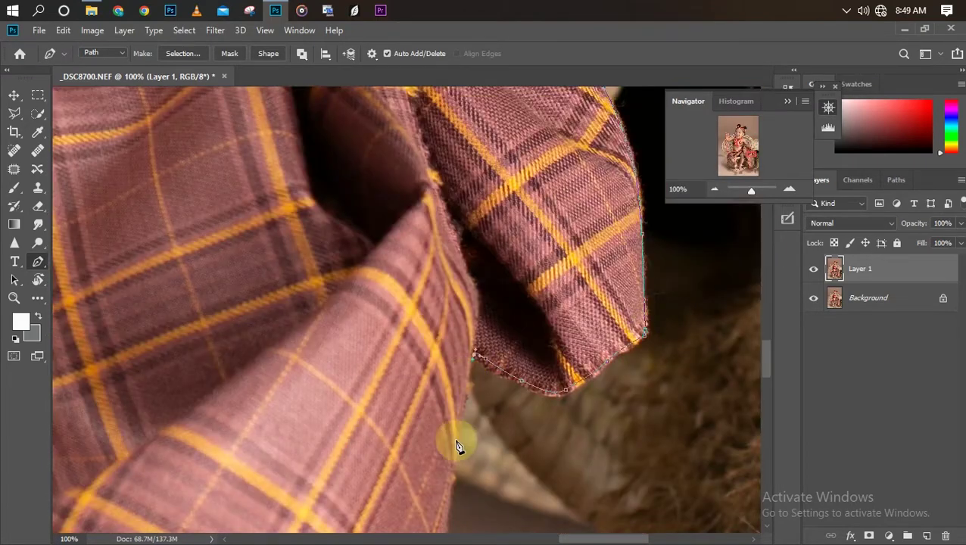
scroll(454, 454, "down", 2)
left_click(446, 475)
scroll(764, 432, "down", 5)
left_click(559, 501)
scroll(558, 502, "down", 2)
left_click(340, 417)
left_click(192, 438)
left_click(176, 166)
Step: Carry the outline down along the wicker chair's rim
scroll(371, 328, "left", 5)
scroll(402, 274, "down", 2)
left_click(333, 344)
left_click(141, 469)
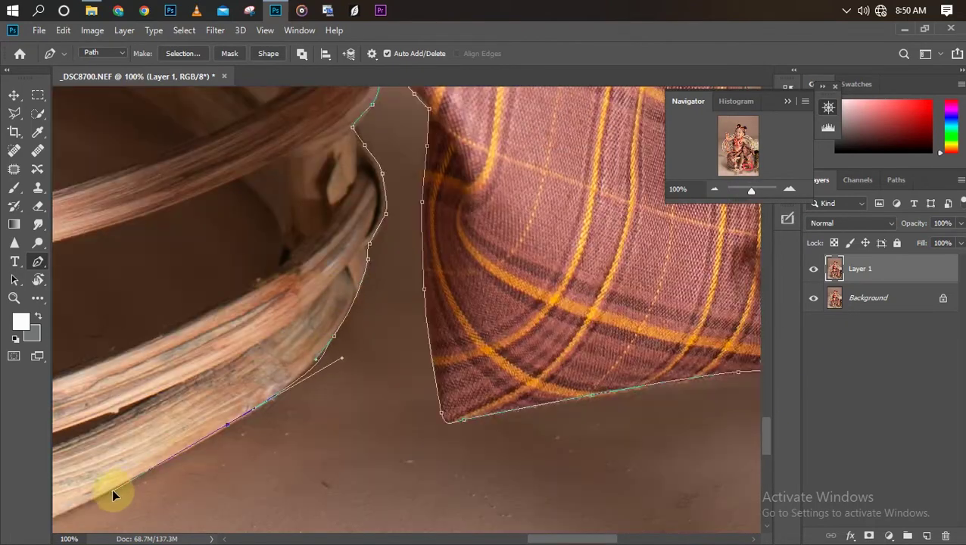
scroll(112, 493, "left", 5)
left_click(175, 446)
scroll(227, 454, "up", 3)
scroll(188, 249, "down", 3)
Step: Convert the finished Pen outline into a mask on Layer 1
key("ctrl+Return")
scroll(500, 292, "up", 2)
key("l")
scroll(500, 292, "up", 2)
left_click(625, 334)
Step: Select the backdrop inside and above the chair rim and between the rod and bead strand
scroll(442, 128, "up", 3)
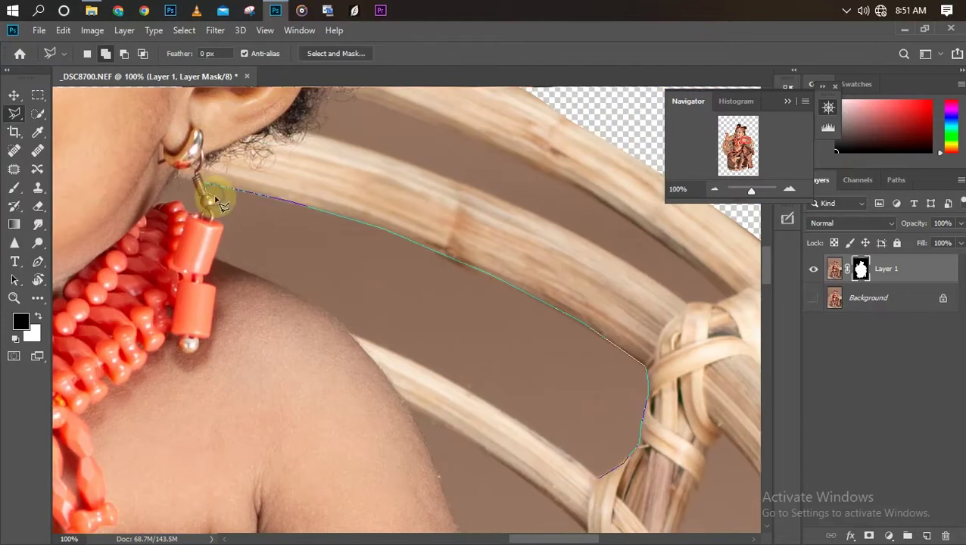
left_click(587, 466)
left_click(326, 91)
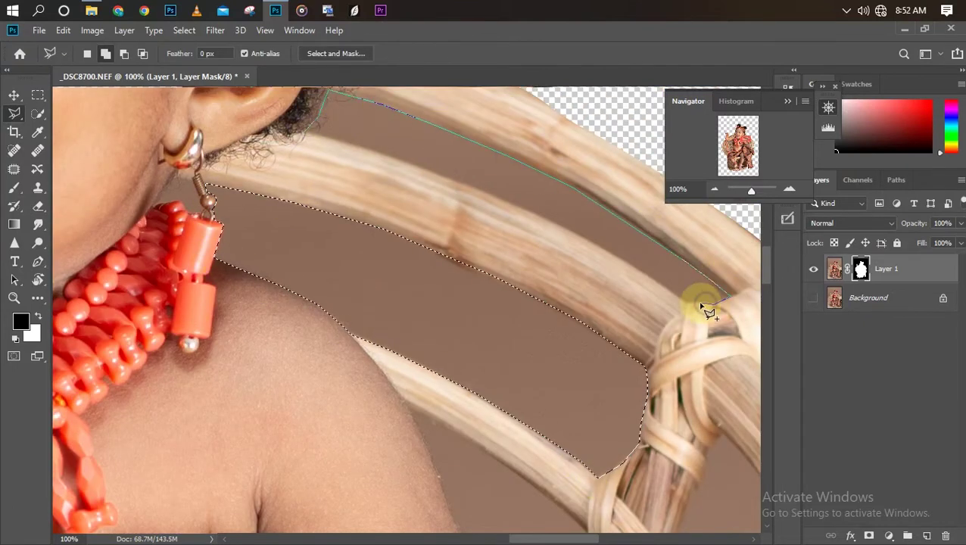
double_click(303, 138)
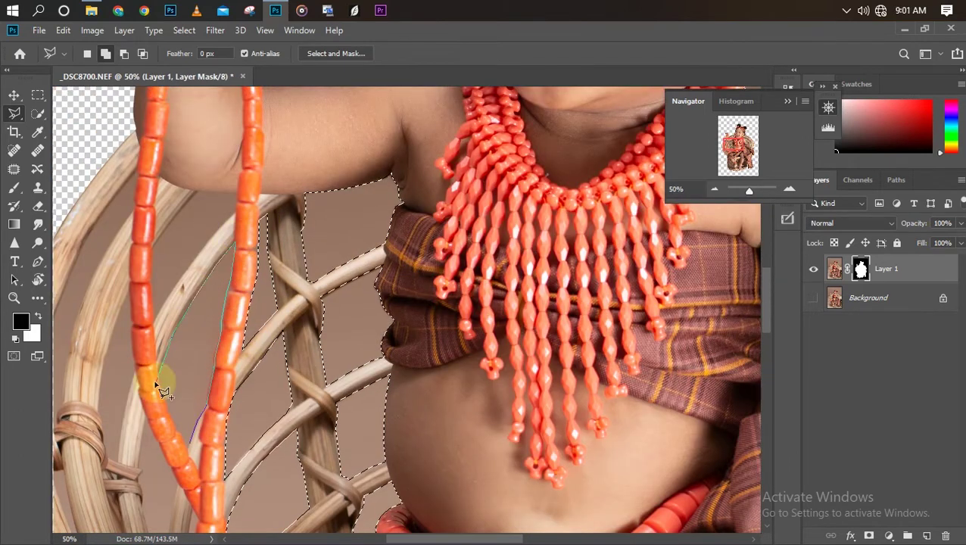
double_click(174, 307)
left_click(162, 226)
double_click(131, 499)
Step: Add the gaps beside the bead strand, inside the chair base and beside the leg
left_click_drag(766, 303, 770, 331)
left_click(369, 371)
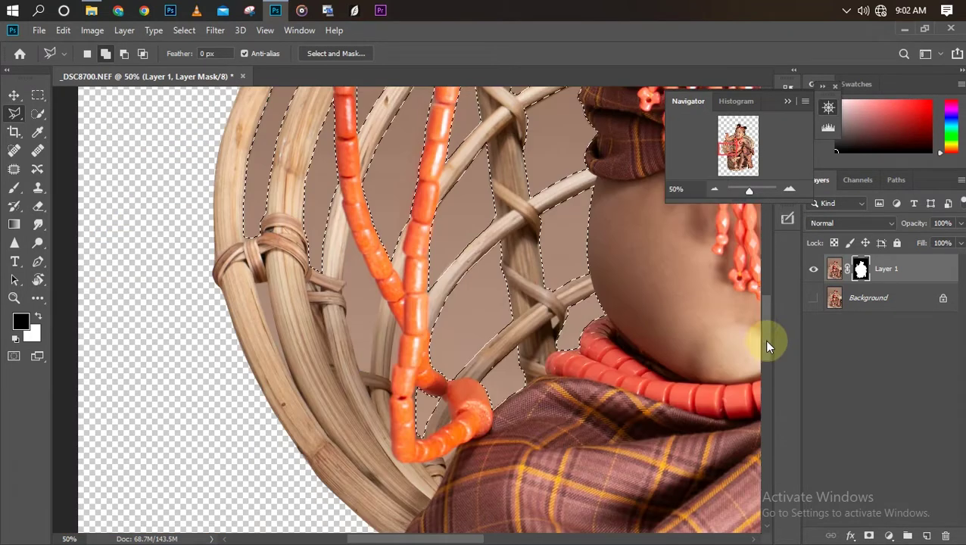
left_click(371, 370)
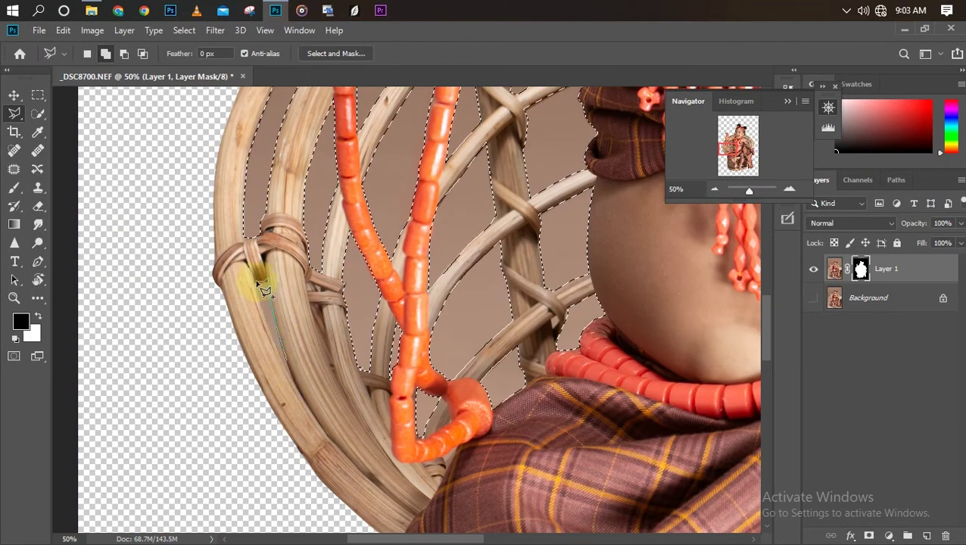
scroll(458, 463, "down", 10)
left_click(449, 226)
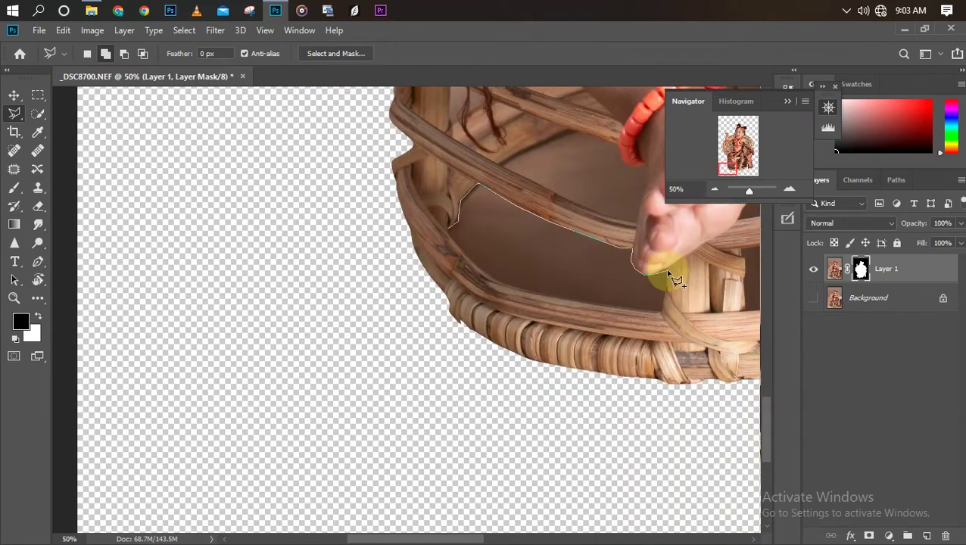
double_click(560, 302)
scroll(497, 351, "up", 10)
left_click(450, 271)
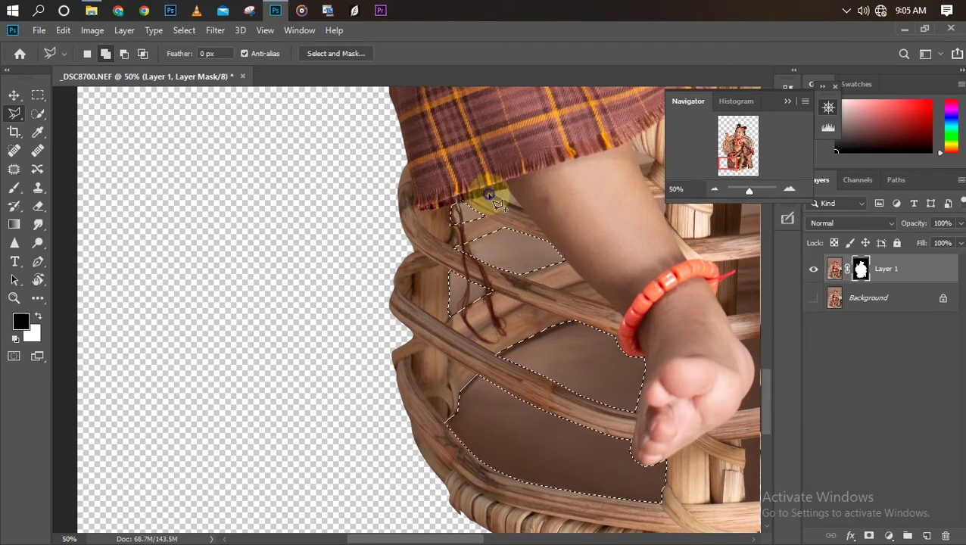
double_click(488, 194)
scroll(370, 507, "right", 10)
Step: Add the backdrop between the legs and the upper-right chair gaps, then fit the photo on screen
left_click(366, 501)
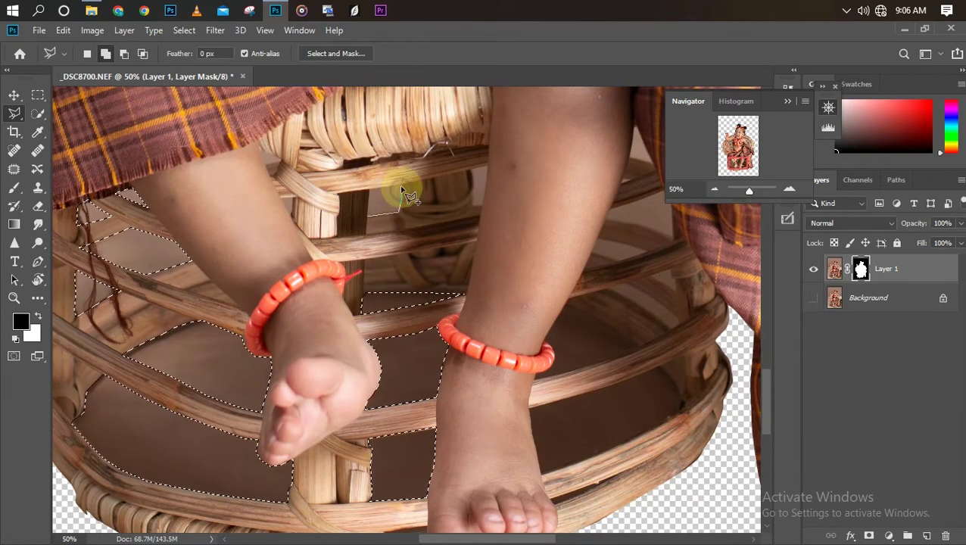
double_click(435, 220)
left_click(556, 464)
left_click(545, 475)
left_click(583, 367)
double_click(546, 359)
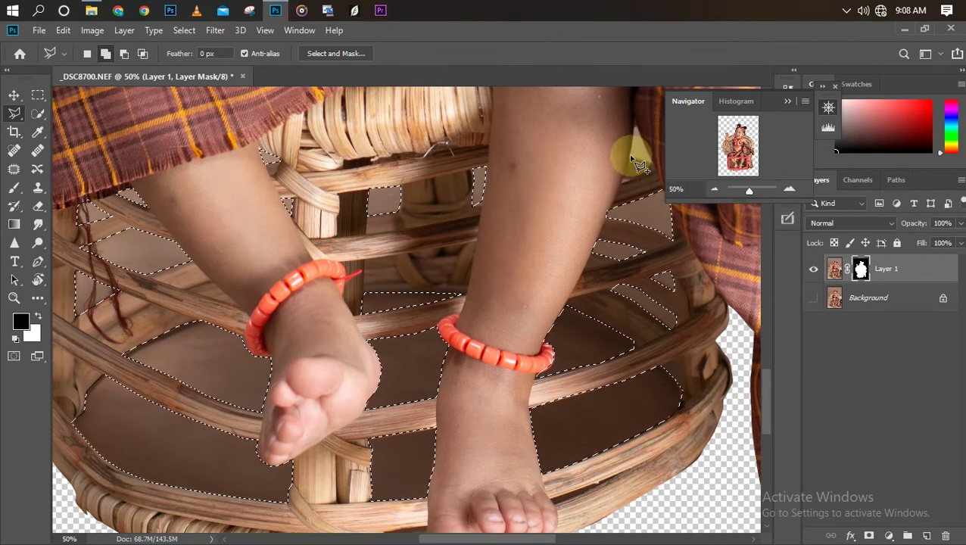
key("ctrl+0")
left_click(39, 317)
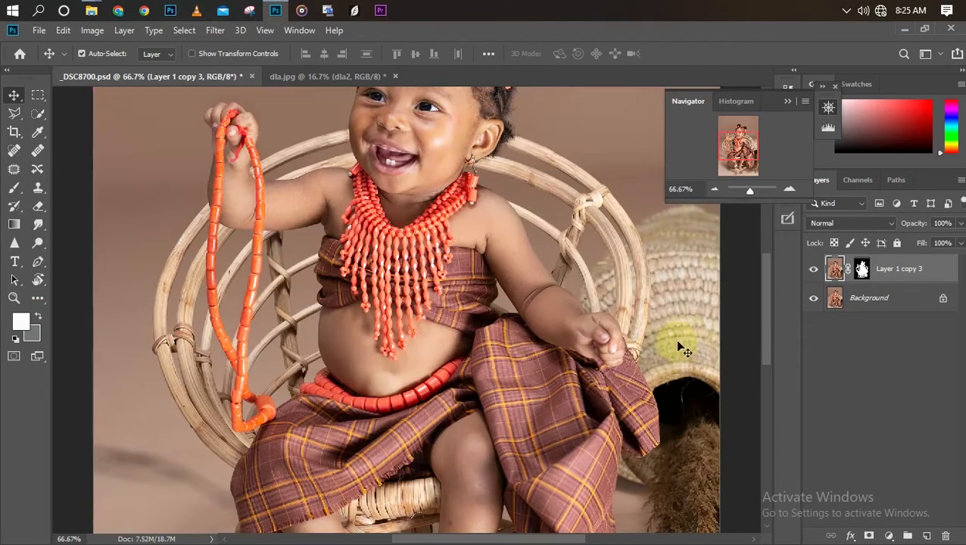
Step: Hide the Background layer and zoom in to check the cut-out edges around the face
key("ctrl")
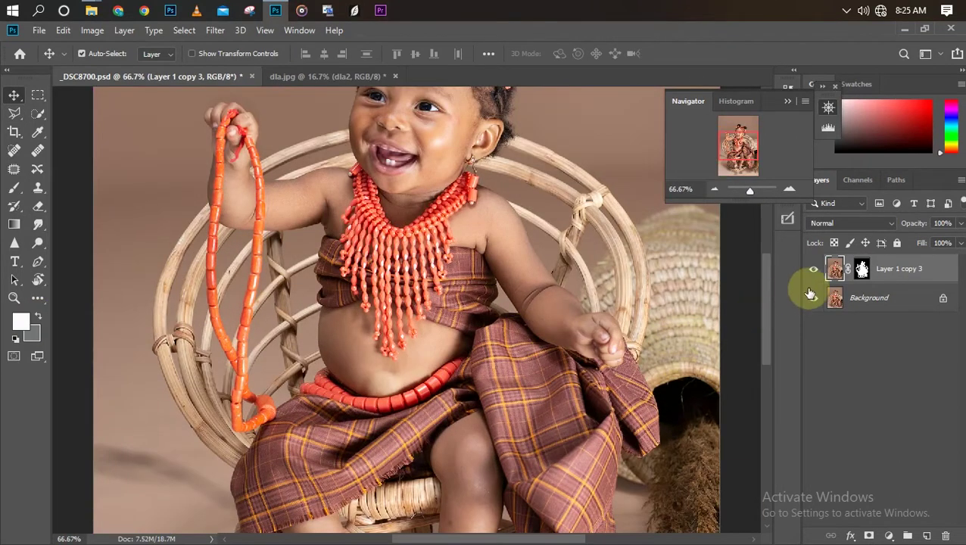
left_click(817, 300)
key("ctrl+plus")
key("ctrl+minus")
key("ctrl+minus")
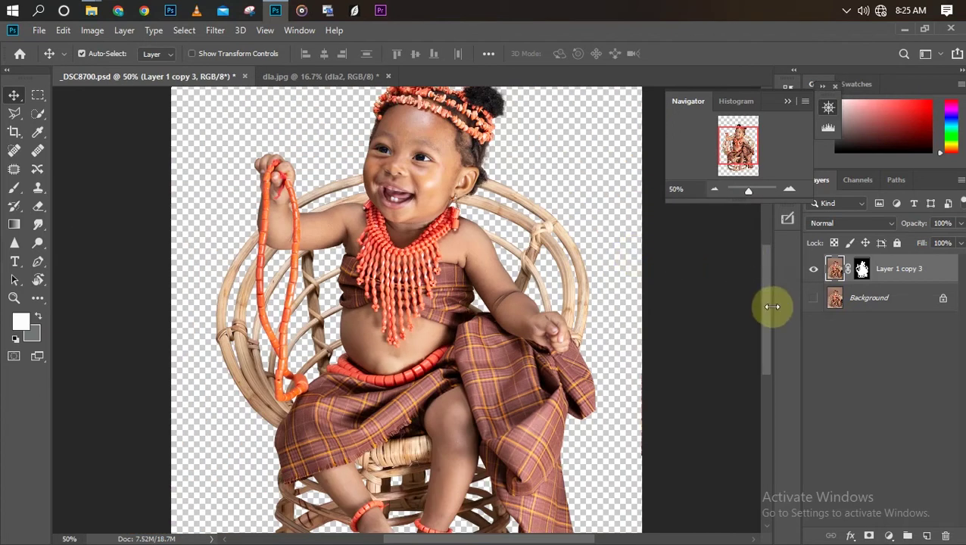
left_click_drag(767, 318, 763, 368)
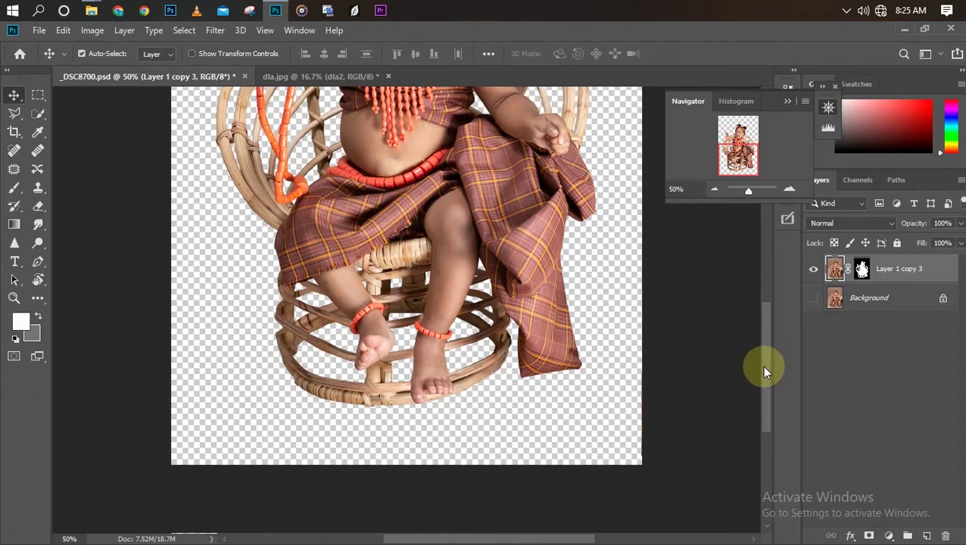
key("ctrl+minus")
key("ctrl+minus")
key("ctrl+plus")
key("ctrl+plus")
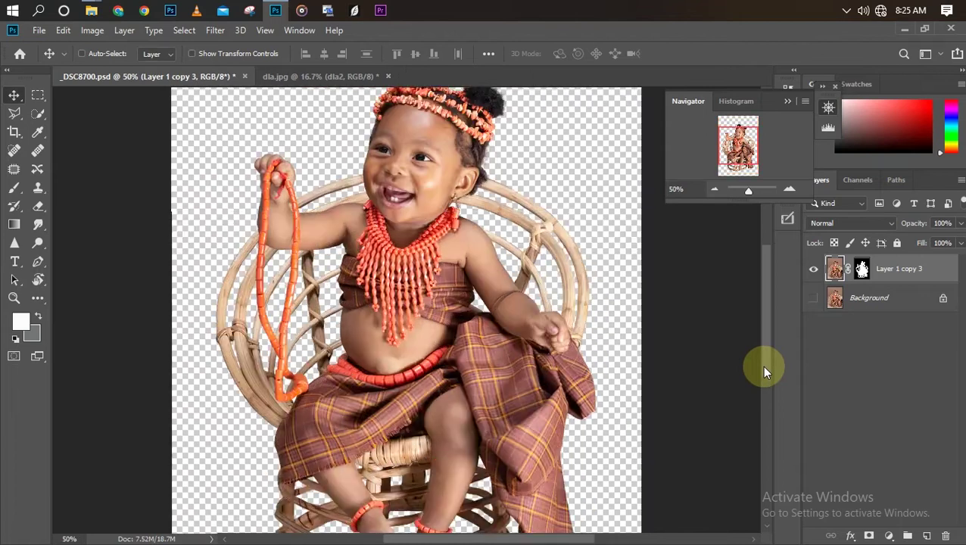
key("ctrl+minus")
key("ctrl+minus")
key("ctrl+minus")
key("ctrl+plus")
key("ctrl+plus")
key("ctrl+plus")
key("ctrl+plus")
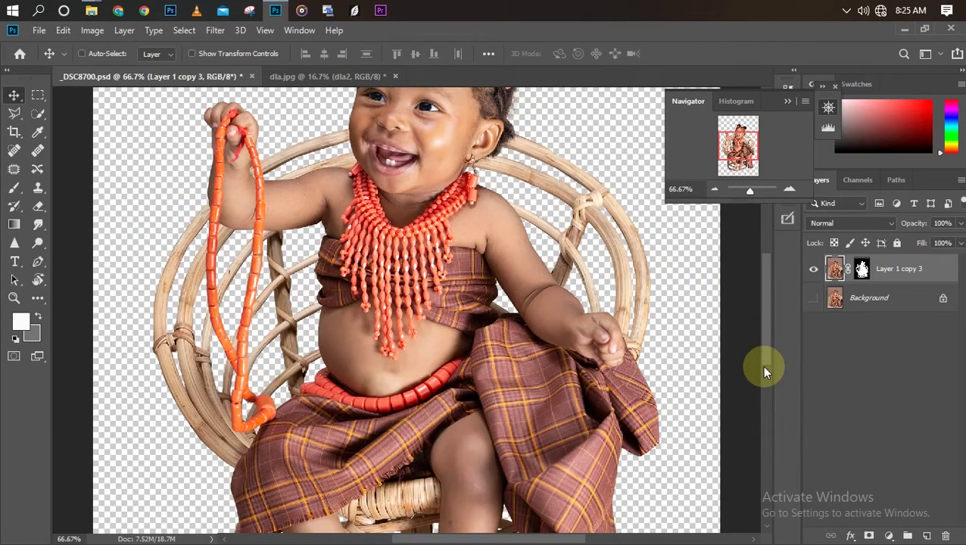
key("ctrl+plus")
key("ctrl+plus")
key("ctrl+minus")
key("ctrl+minus")
key("ctrl+minus")
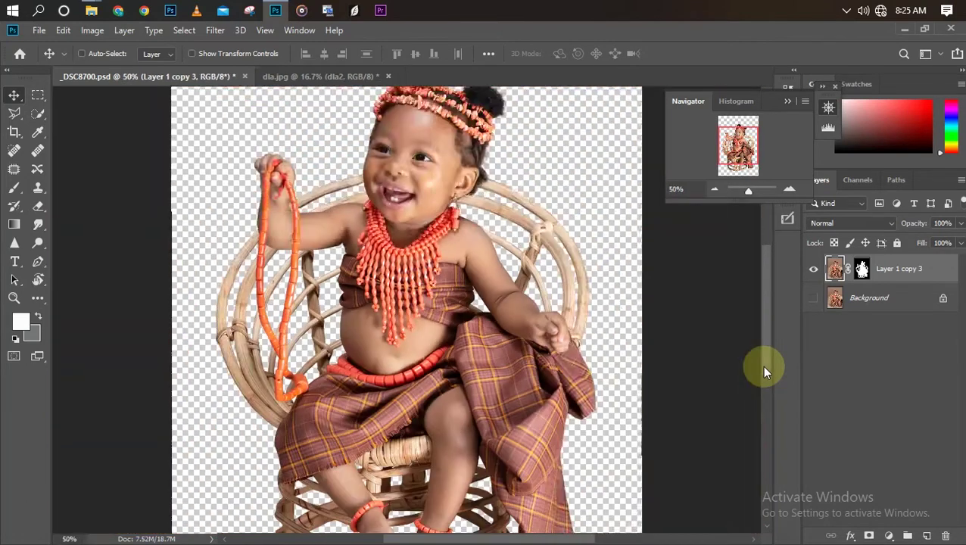
key("ctrl+minus")
key("ctrl+plus")
key("ctrl+plus")
key("ctrl+plus")
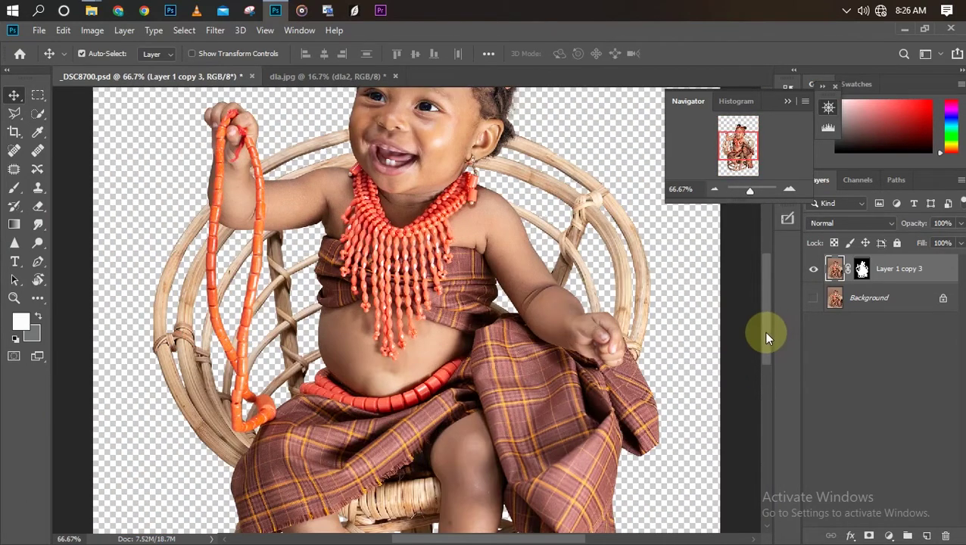
left_click_drag(766, 332, 758, 385)
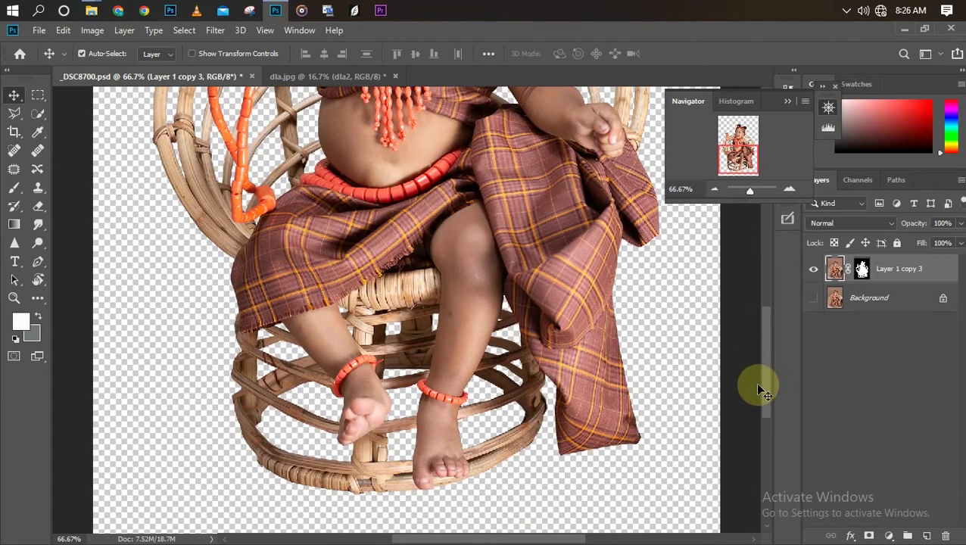
Step: Inspect the mask at the feet, chair, face and belly beads, then zoom out to the whole canvas
key("ctrl+plus")
key("ctrl+plus")
key("ctrl+minus")
key("ctrl+minus")
key("ctrl+minus")
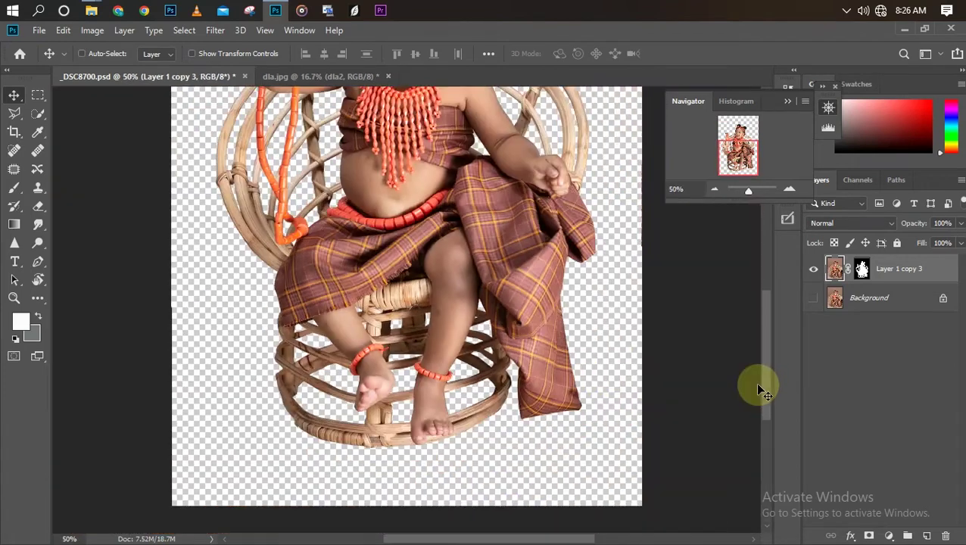
key("ctrl+minus")
key("ctrl+plus")
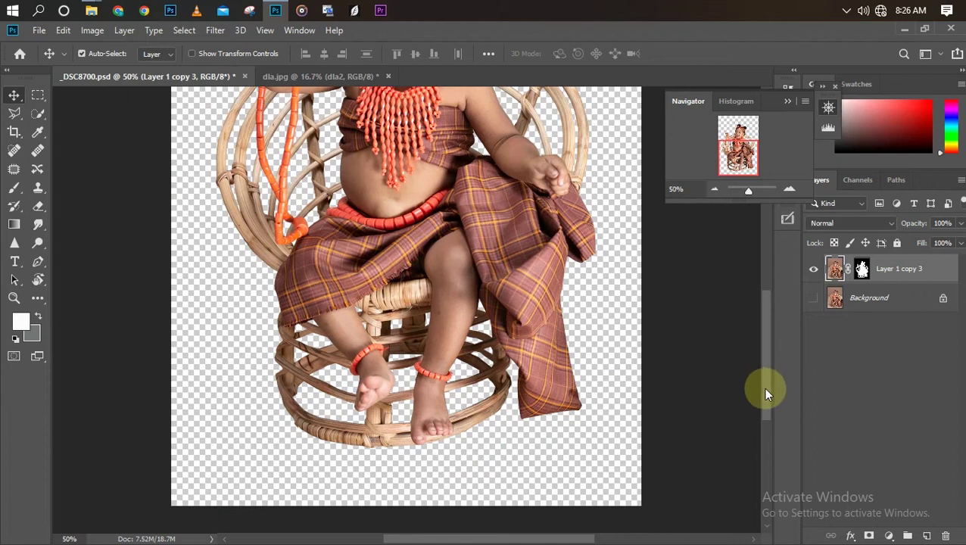
key("ctrl+plus")
left_click_drag(765, 392, 765, 350)
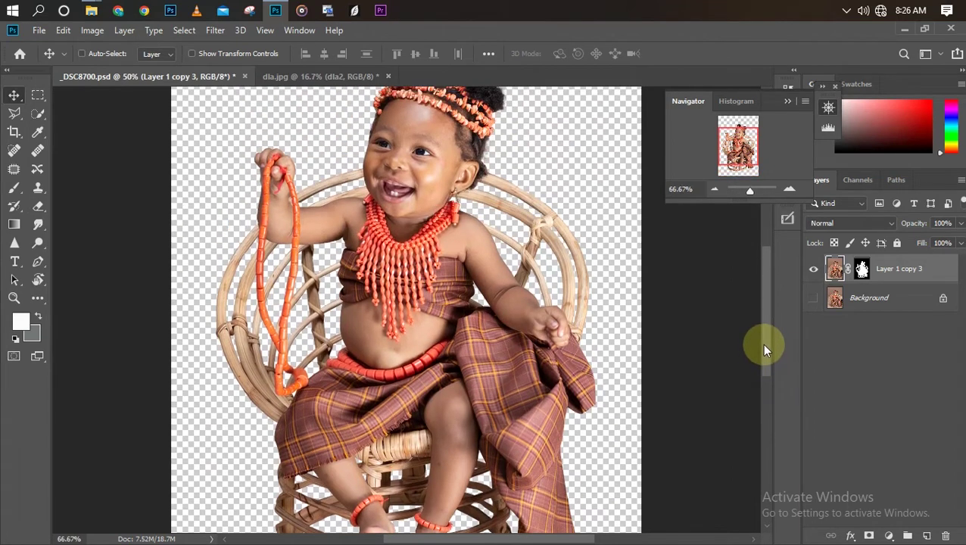
key("ctrl+minus")
key("ctrl+minus")
key("ctrl+plus")
key("ctrl+plus")
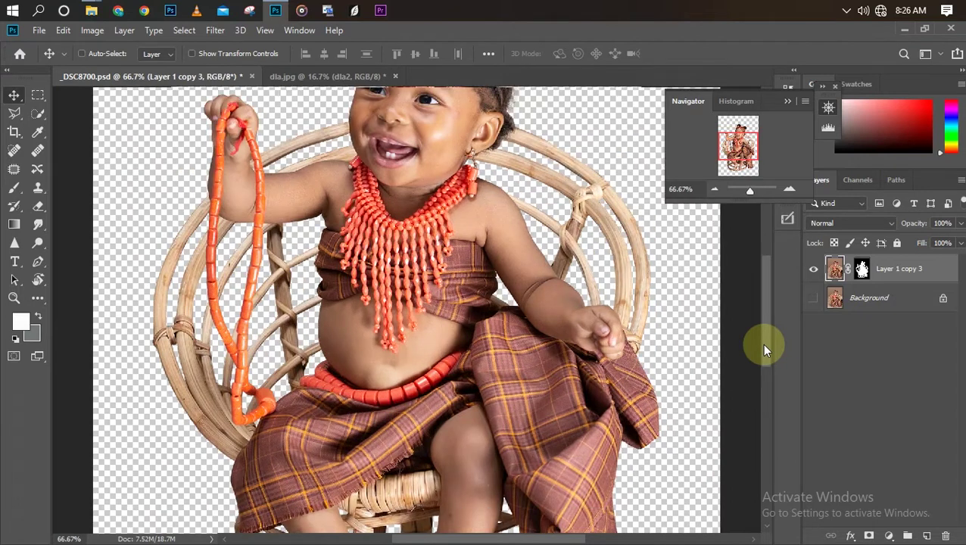
key("ctrl+plus")
key("ctrl+minus")
key("ctrl+minus")
key("ctrl+minus")
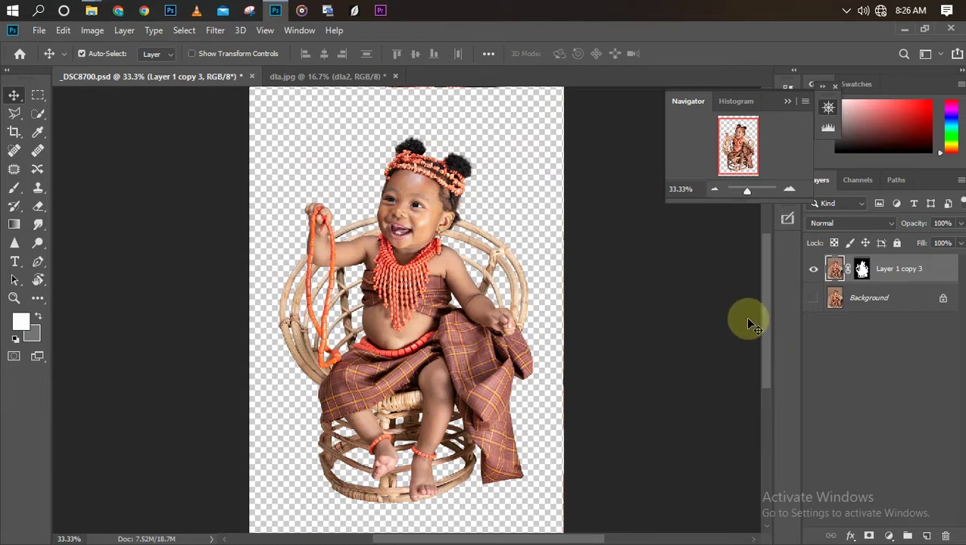
left_click_drag(767, 331, 766, 298)
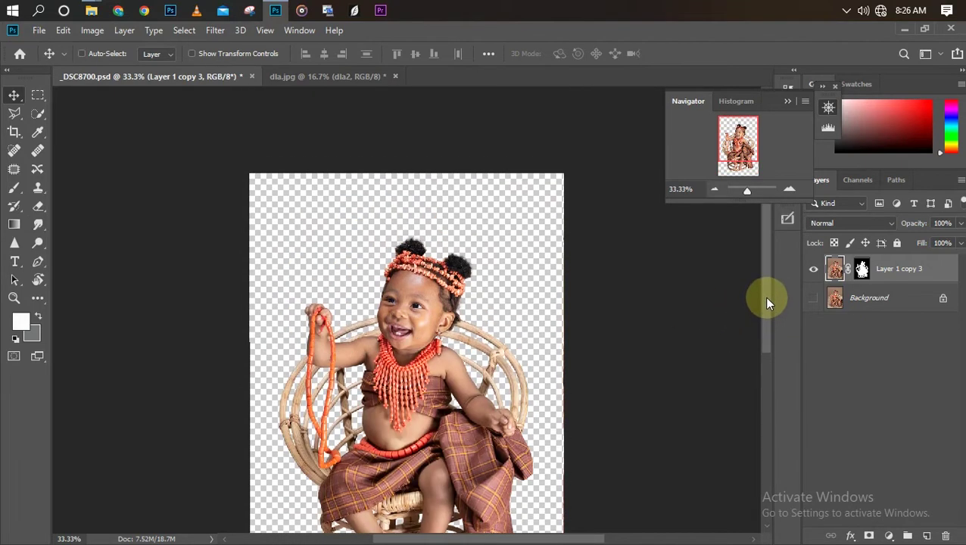
key("ctrl+minus")
key("ctrl+minus")
key("ctrl+minus")
key("ctrl+plus")
key("ctrl+plus")
key("ctrl+plus")
key("ctrl+minus")
key("ctrl+minus")
key("ctrl+minus")
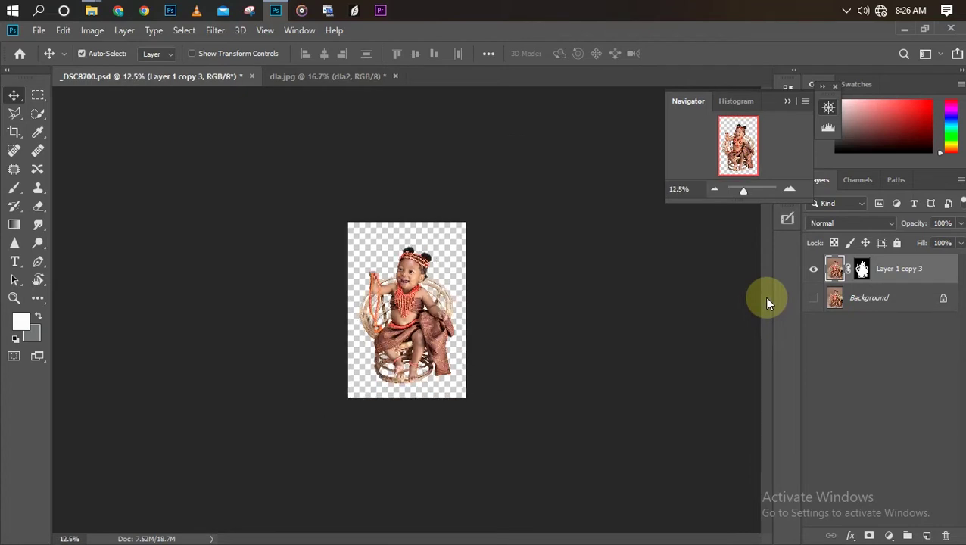
Step: Set a 5:7 crop ratio and drag the crop frame beyond the image edges
key("c")
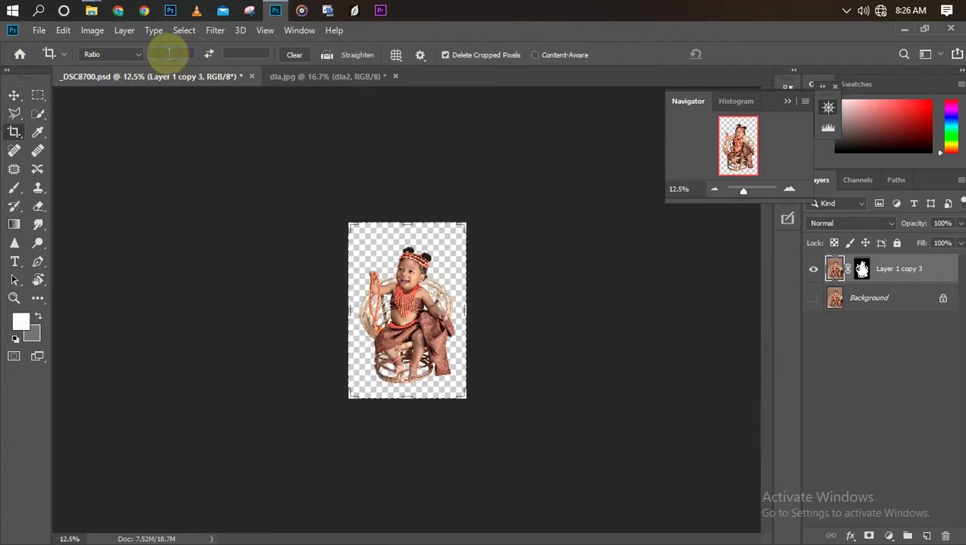
type("5")
key("Tab")
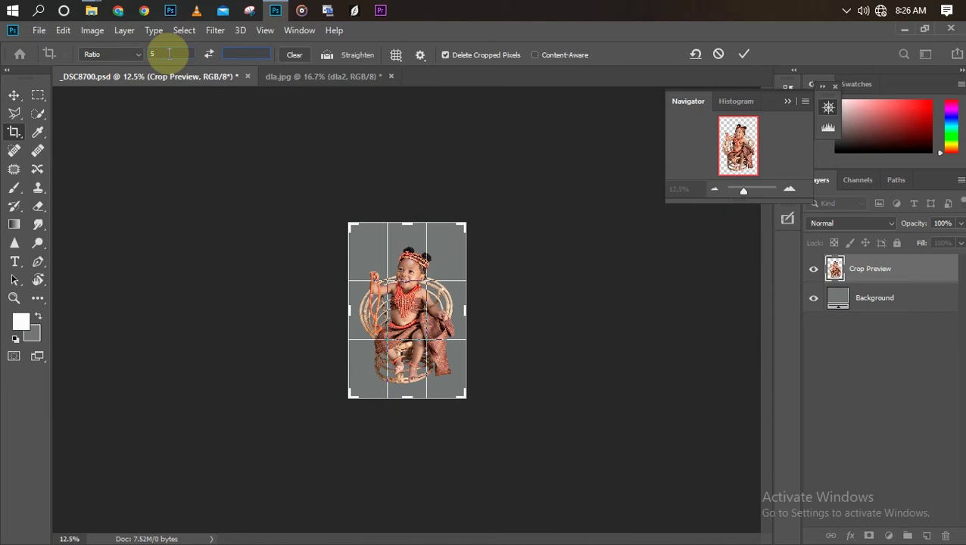
type("7")
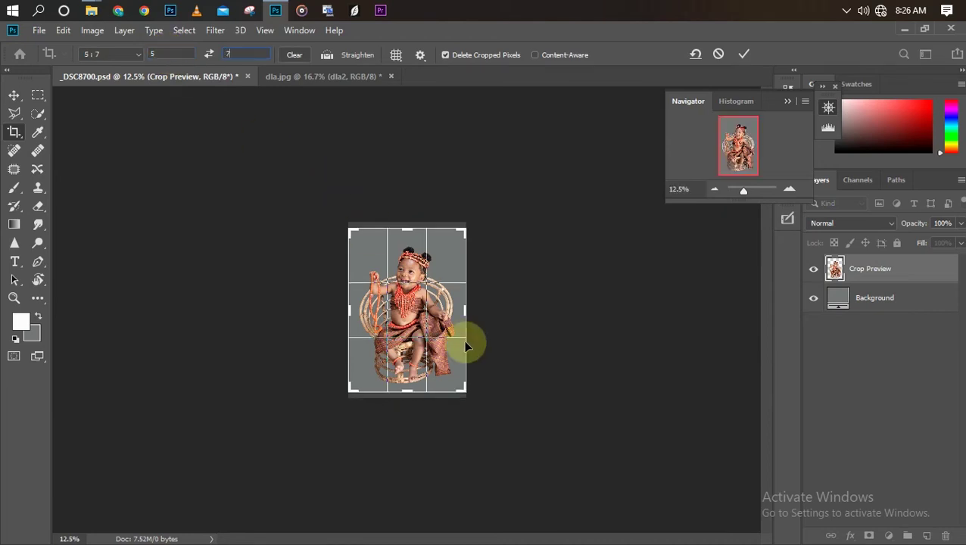
left_click_drag(462, 312, 470, 310)
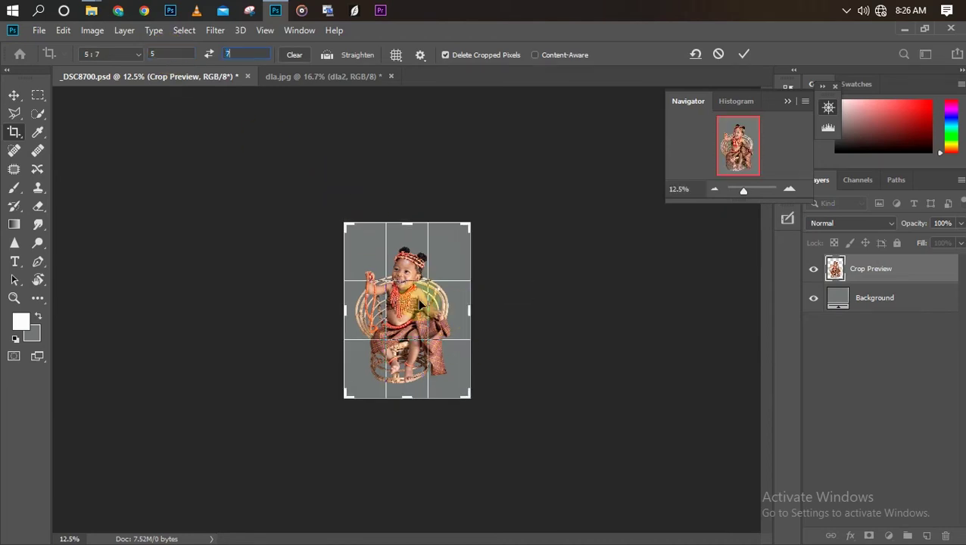
left_click_drag(342, 307, 335, 306)
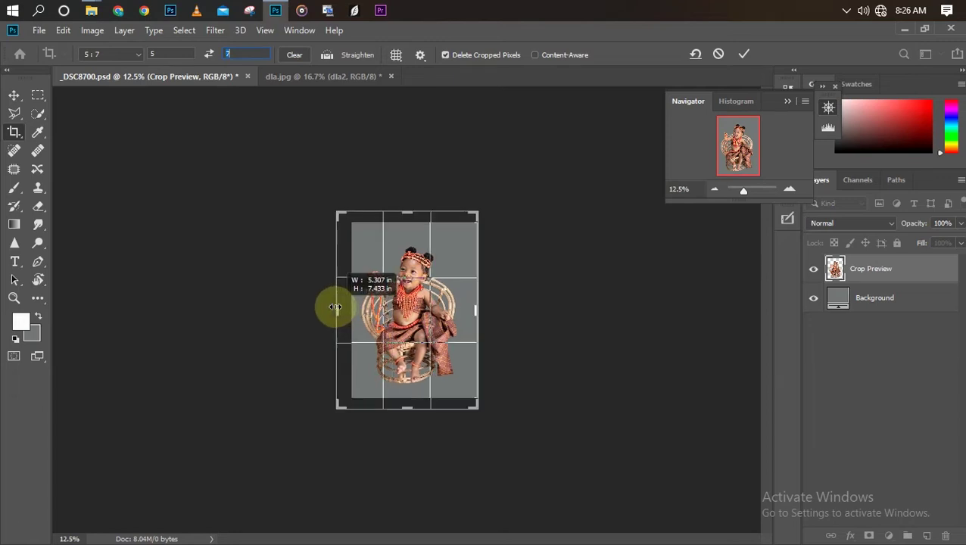
left_click_drag(388, 354, 408, 266)
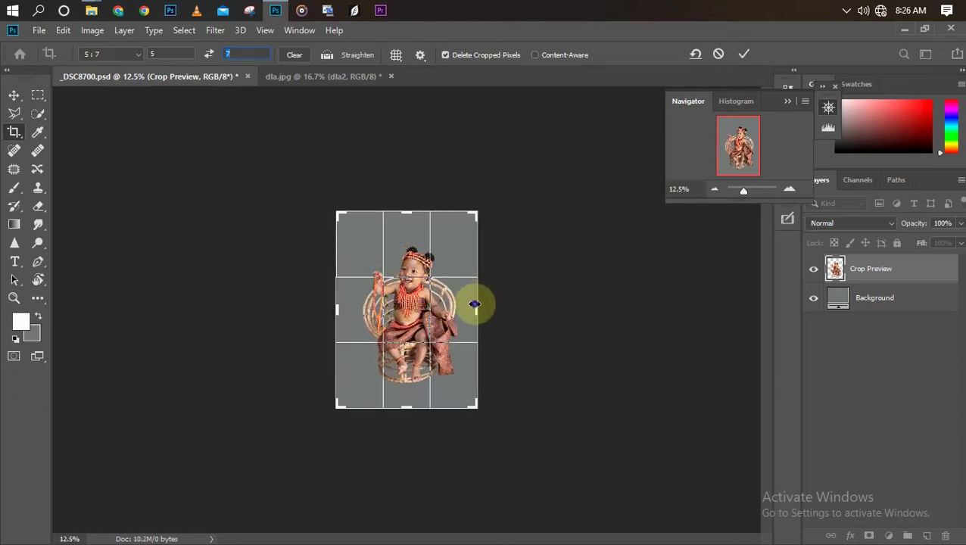
left_click_drag(474, 304, 488, 306)
left_click_drag(413, 308, 421, 322)
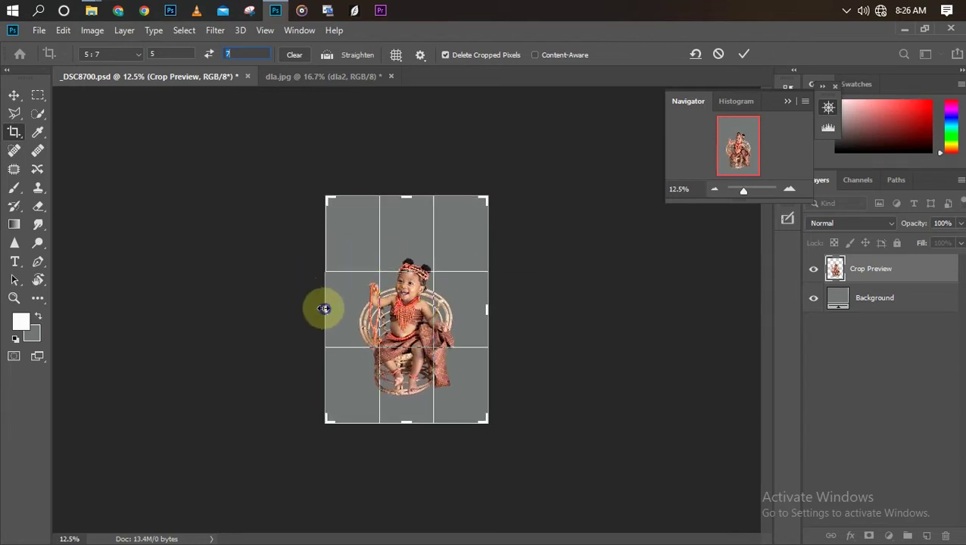
Step: Widen the 5:7 crop frame further on both sides, centre the photo, and apply it
left_click_drag(325, 308, 319, 308)
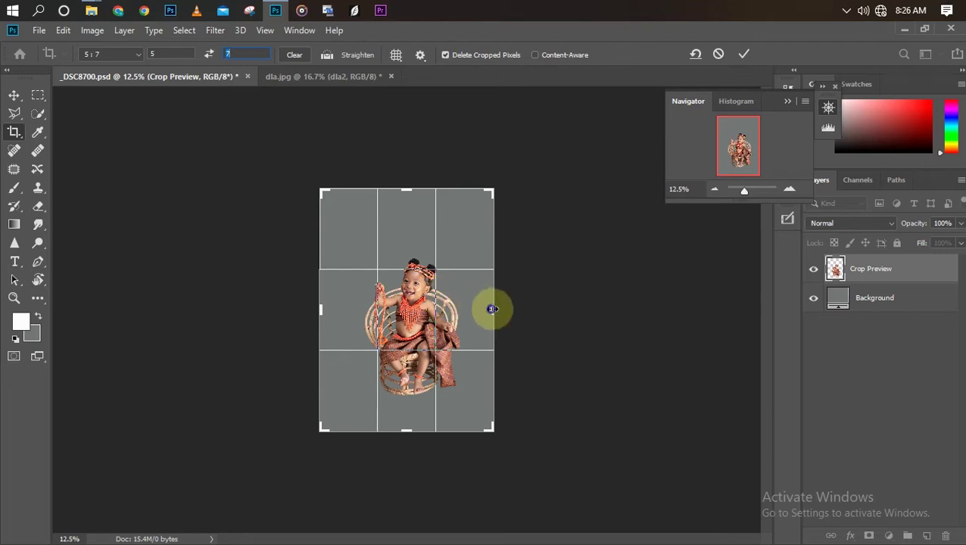
left_click_drag(491, 309, 499, 309)
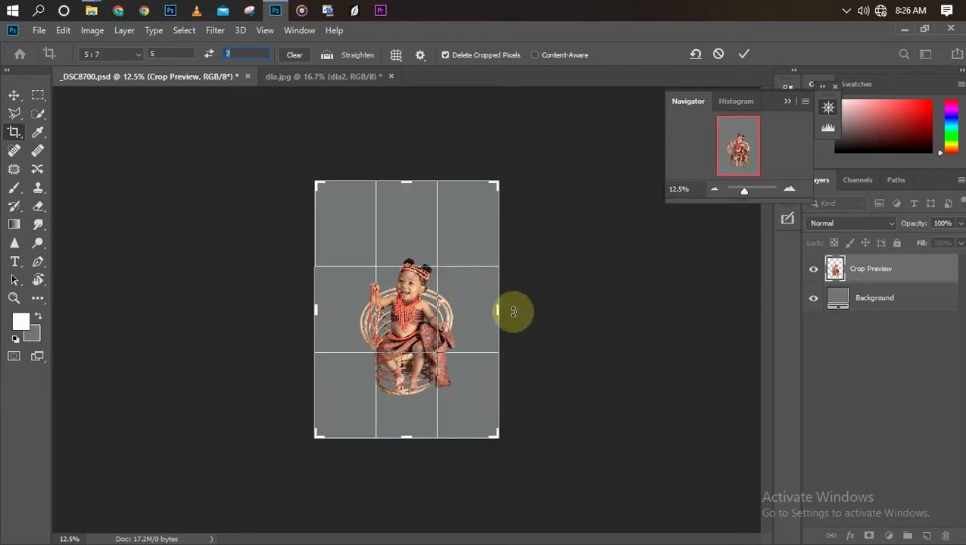
left_click_drag(441, 317, 440, 322)
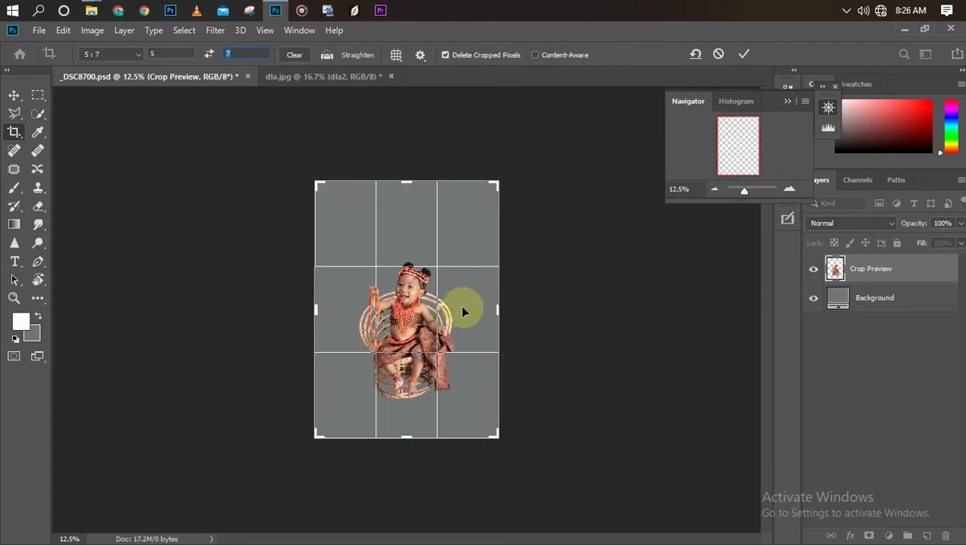
left_click_drag(498, 309, 505, 309)
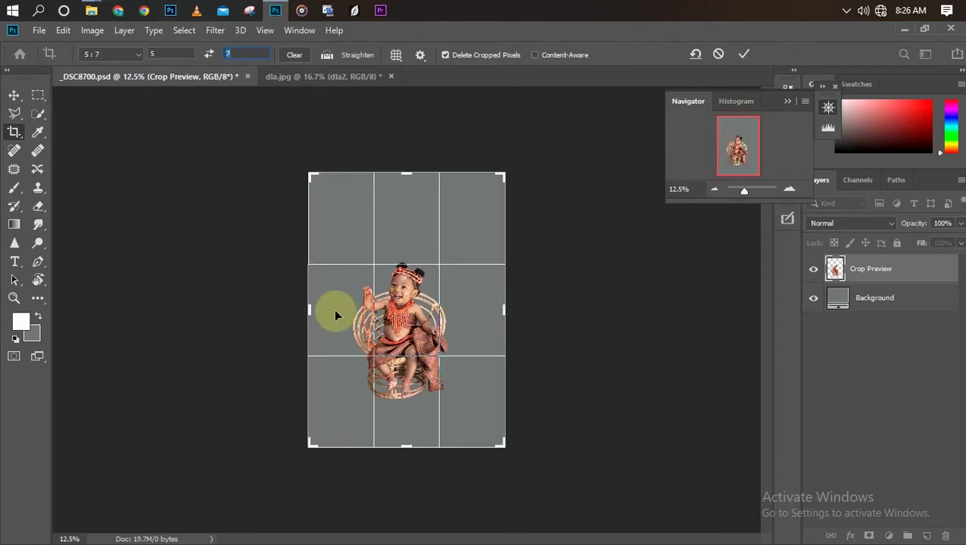
left_click_drag(313, 306, 305, 308)
mouse_move(390, 320)
left_mouse_down()
mouse_move(408, 329)
mouse_move(394, 331)
left_mouse_up()
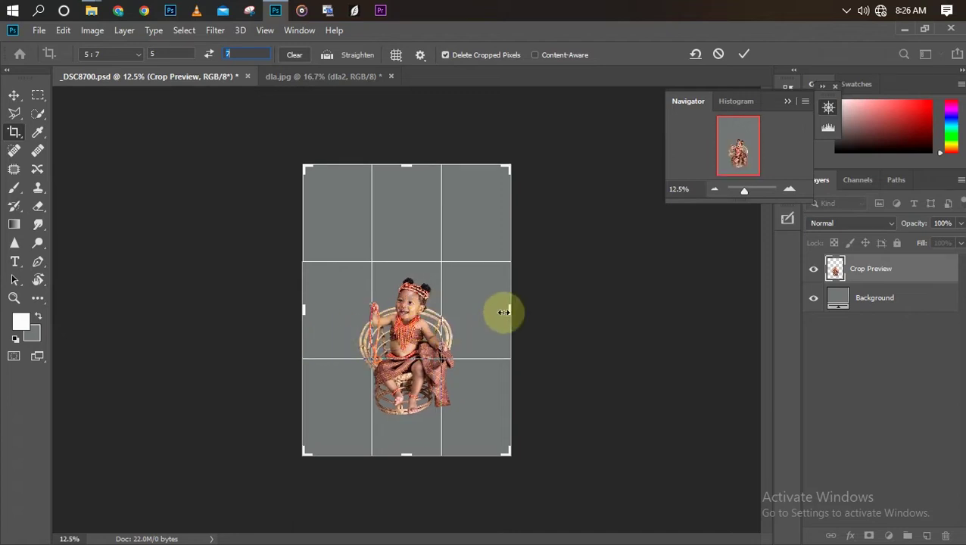
left_click_drag(509, 311, 515, 311)
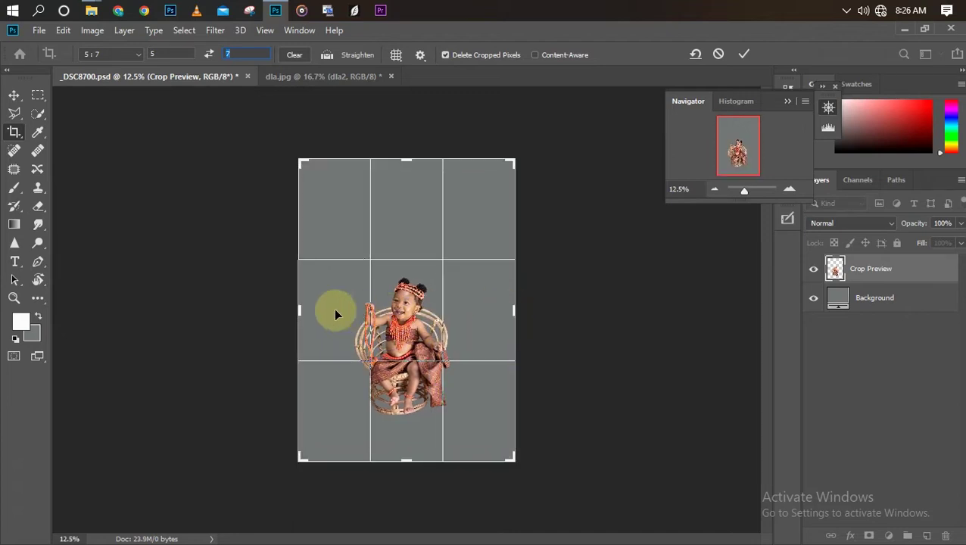
left_click_drag(293, 311, 294, 310)
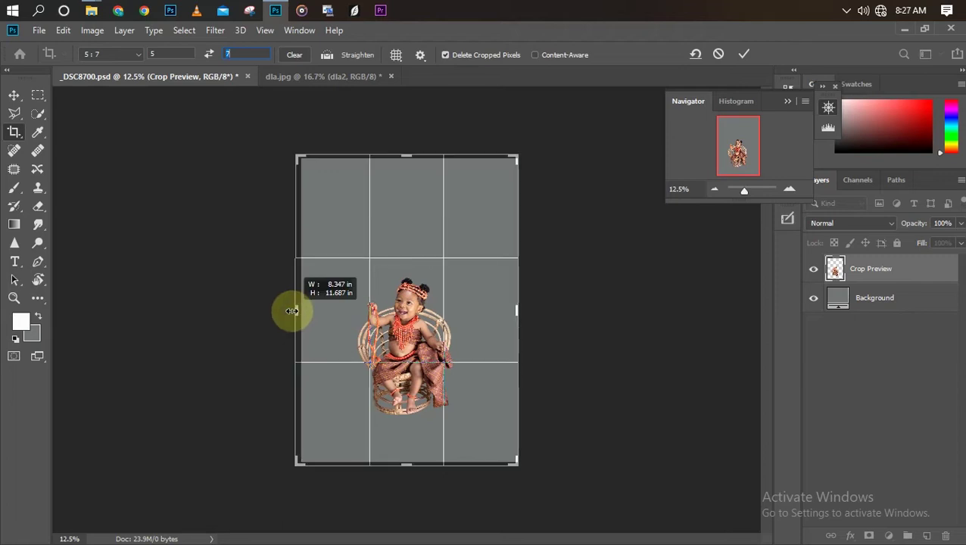
key("Return")
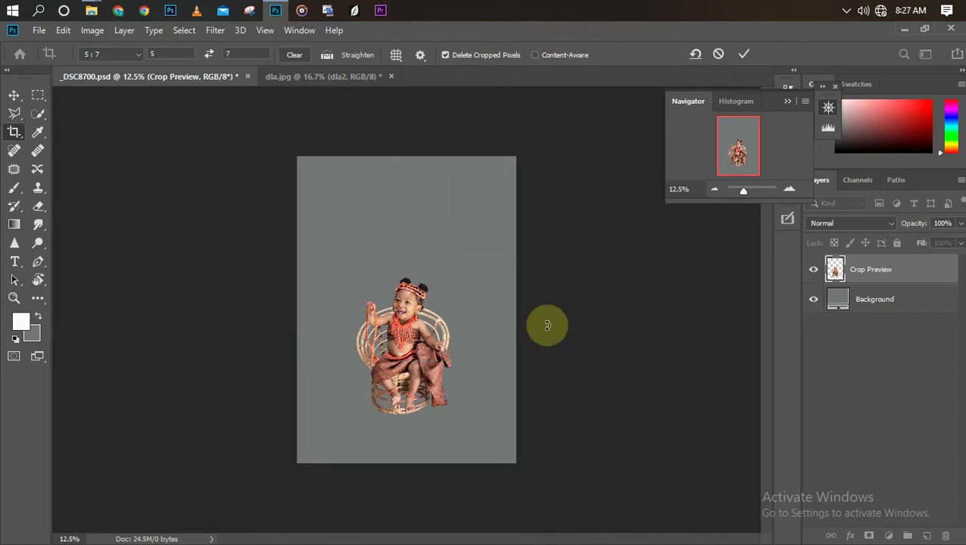
Step: Show the Background layer, then reshape and apply a crop around the photo
left_click(814, 300)
key("ctrl+plus")
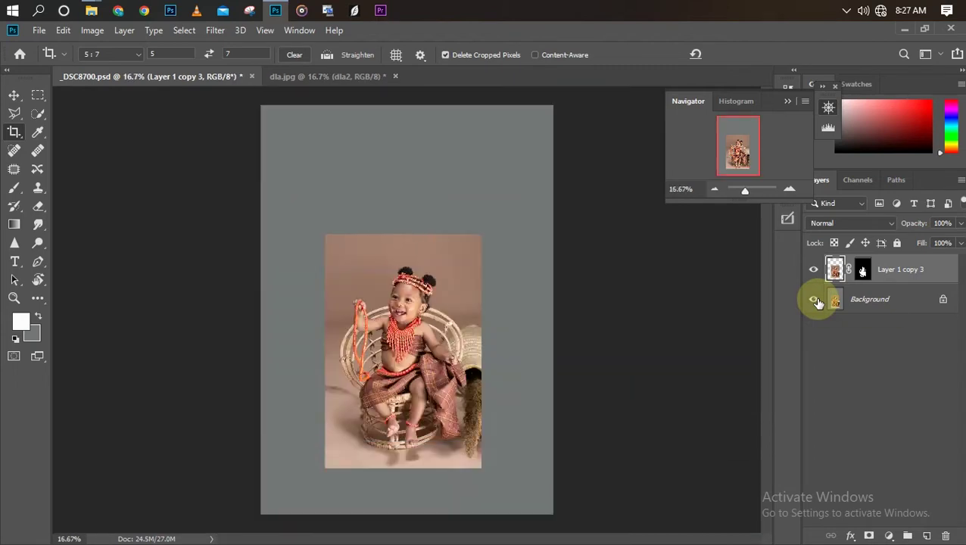
key("ctrl+minus")
key("ctrl+minus")
key("ctrl+plus")
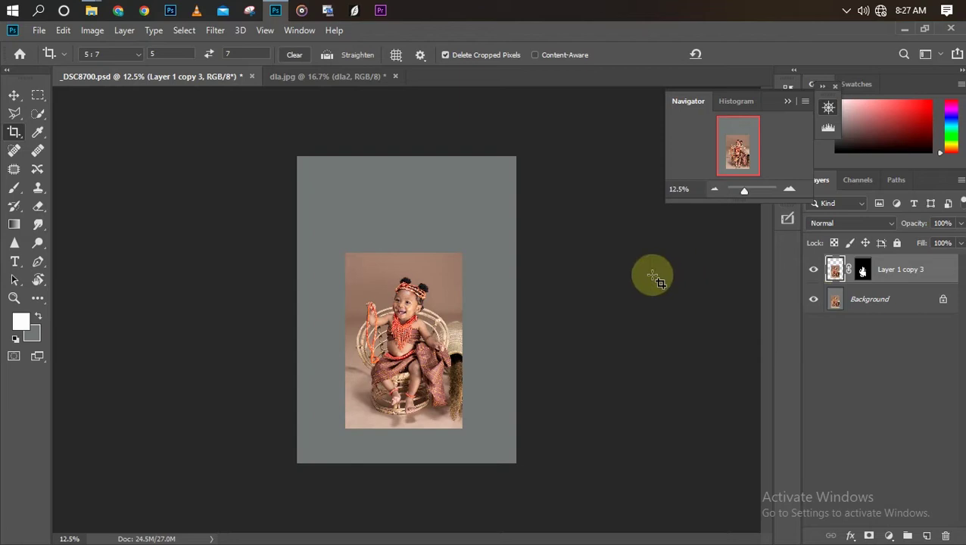
left_click_drag(462, 296, 442, 299)
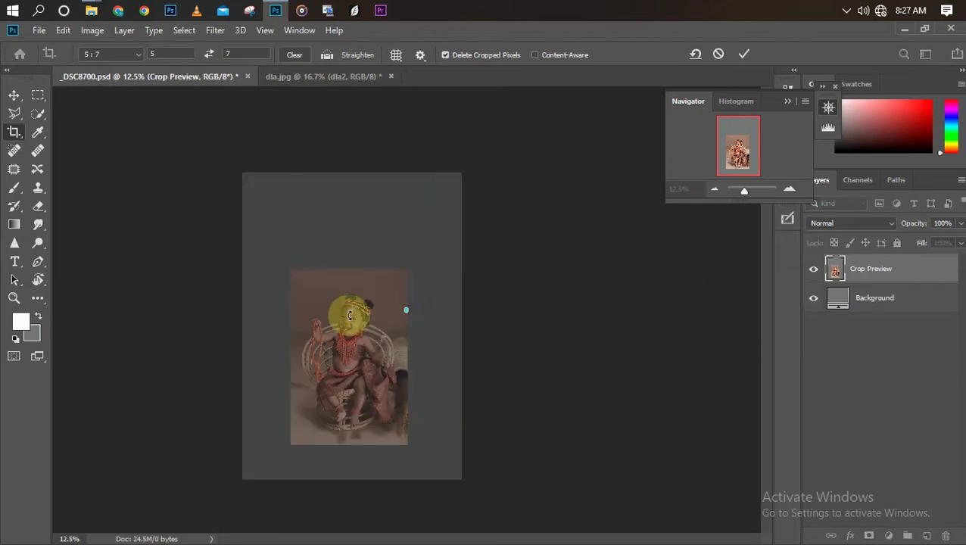
left_click_drag(347, 313, 390, 333)
double_click(443, 368)
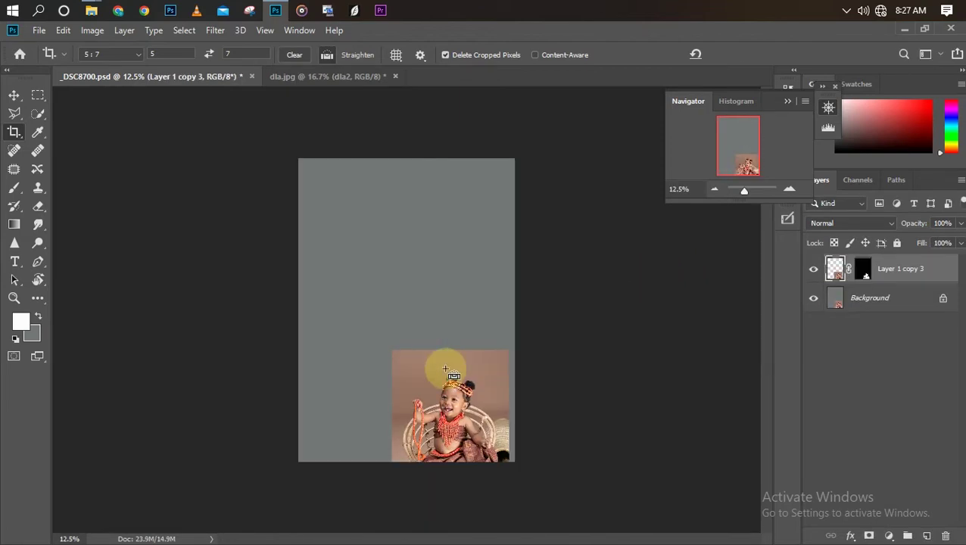
Step: Extend the canvas upward and downward with a new crop, leaving grey space around the photo
left_click(438, 384)
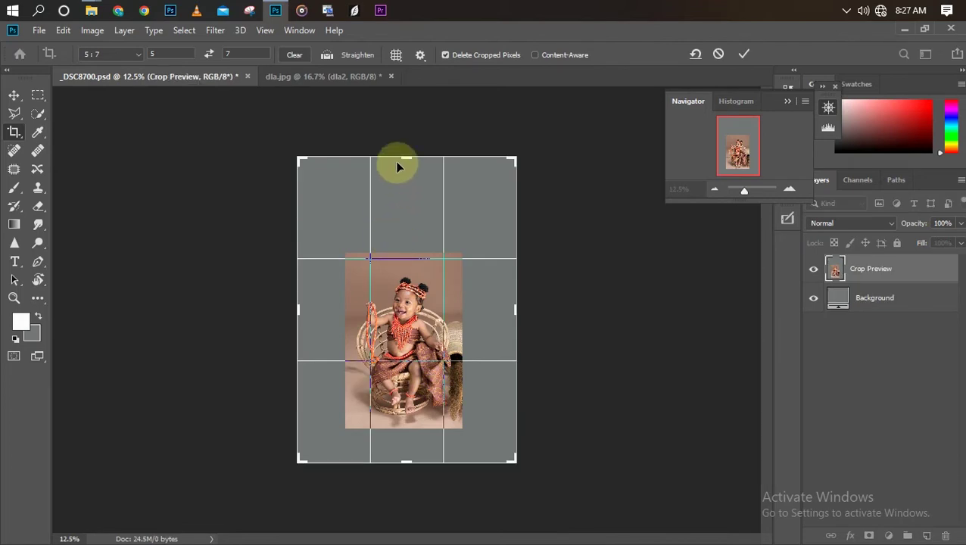
left_click_drag(404, 158, 405, 150)
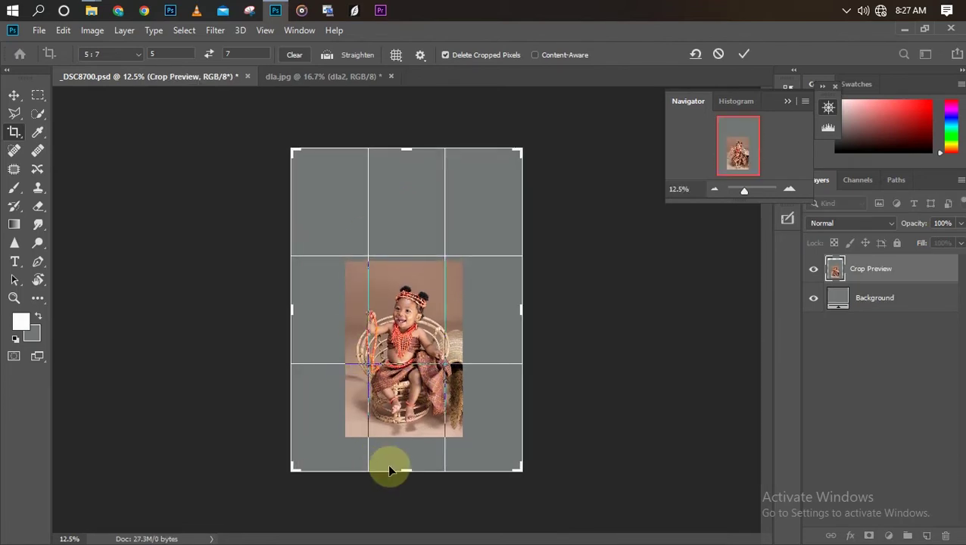
left_click_drag(407, 473, 409, 481)
key("Return")
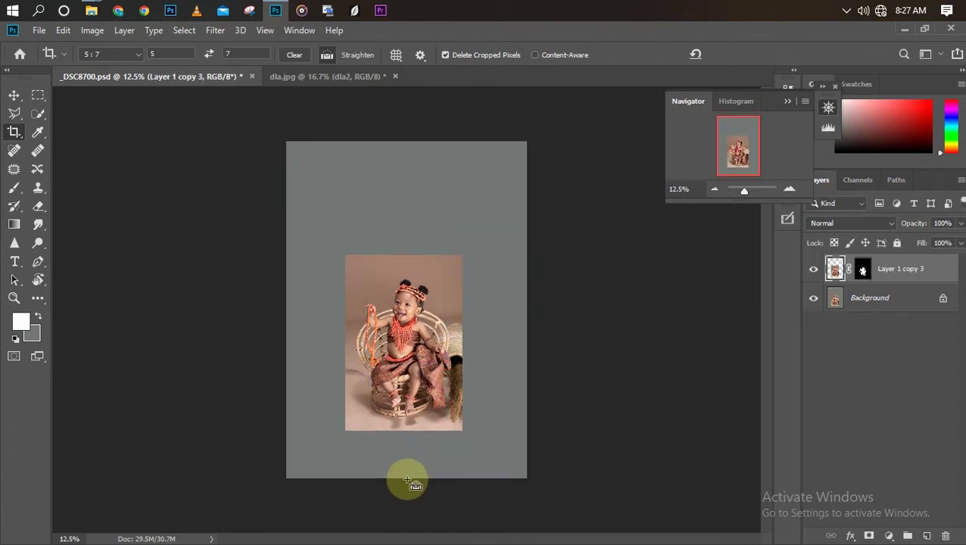
Step: Select the Background layer, try a Solid Color fill layer, then cancel it
key("ctrl+plus")
key("ctrl+plus")
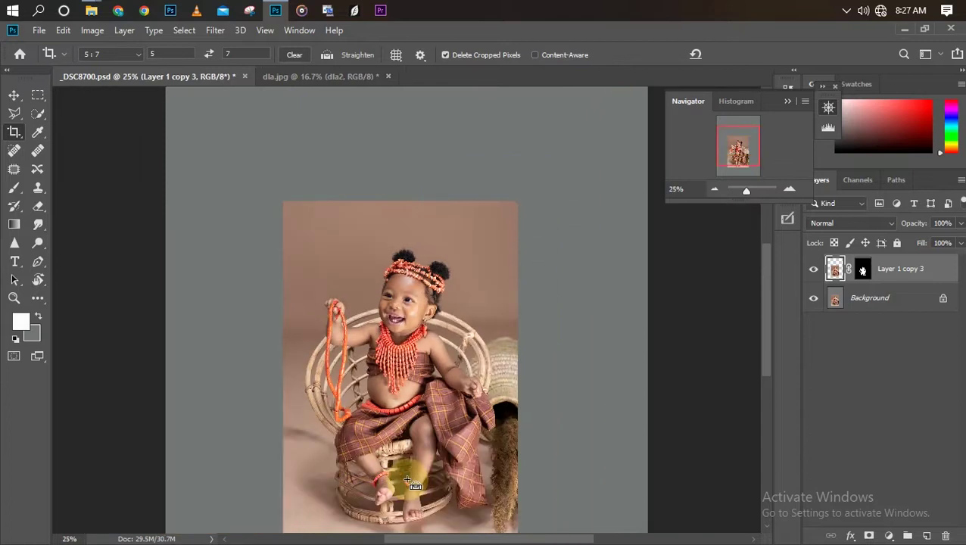
key("ctrl+minus")
key("ctrl+minus")
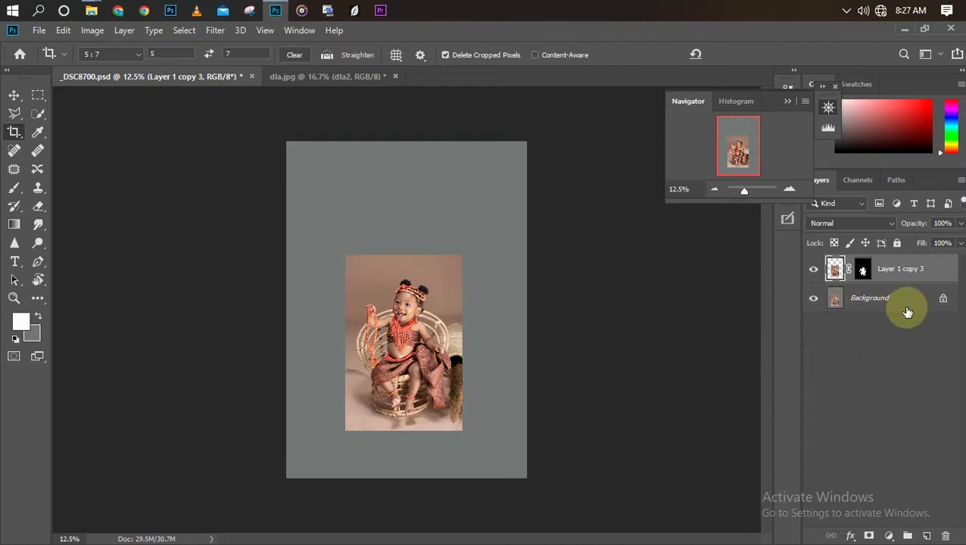
left_click(863, 302)
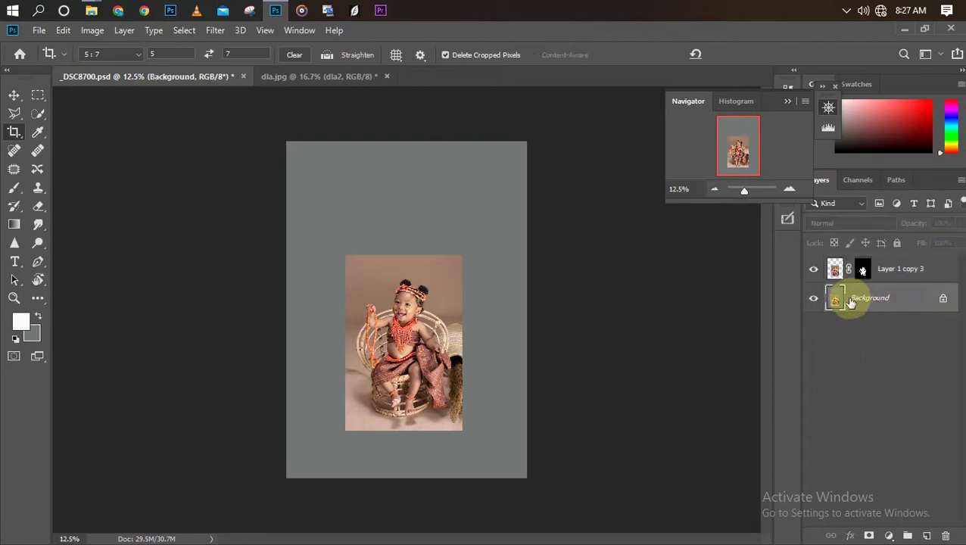
left_click(887, 536)
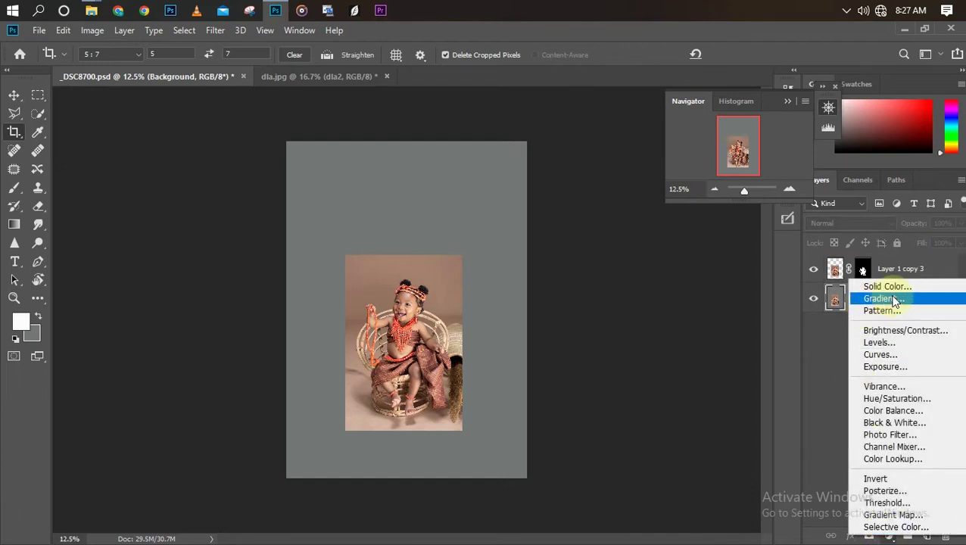
left_click(884, 288)
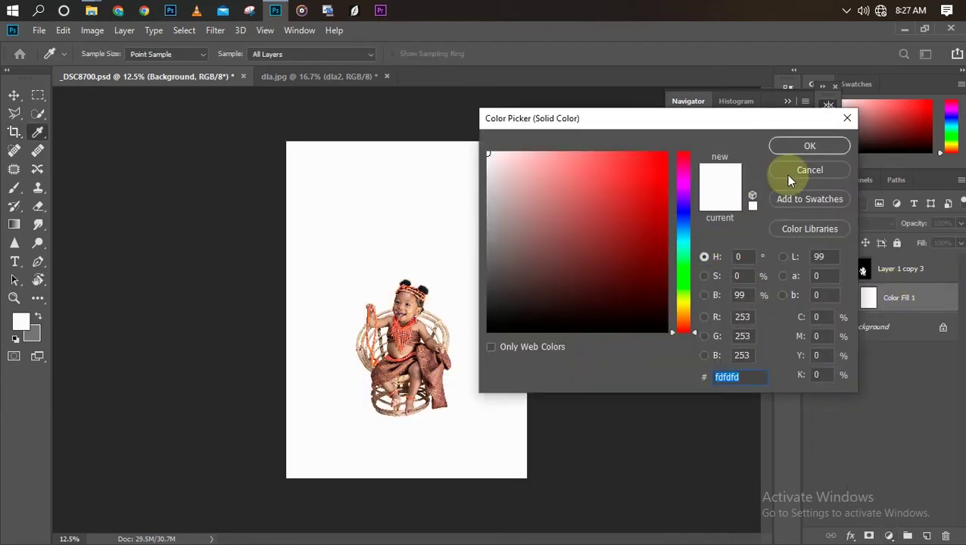
left_click(787, 173)
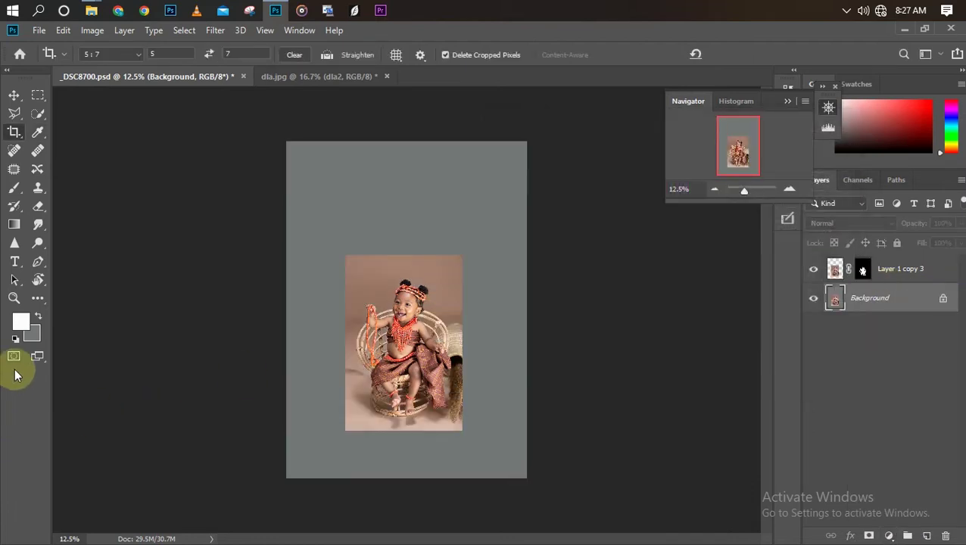
Step: Set the foreground colour to brown #967c6d sampled from the photo's backdrop
left_click(19, 324)
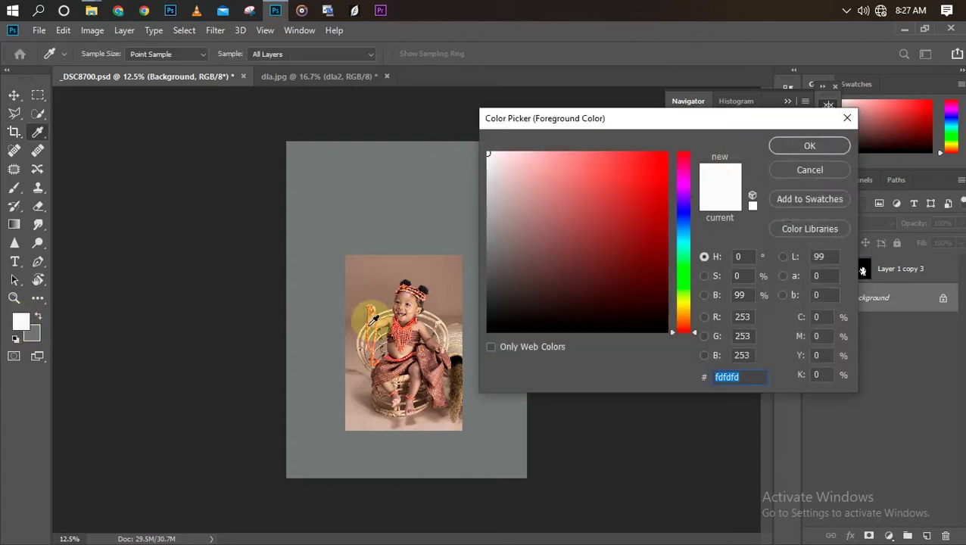
left_click(443, 287)
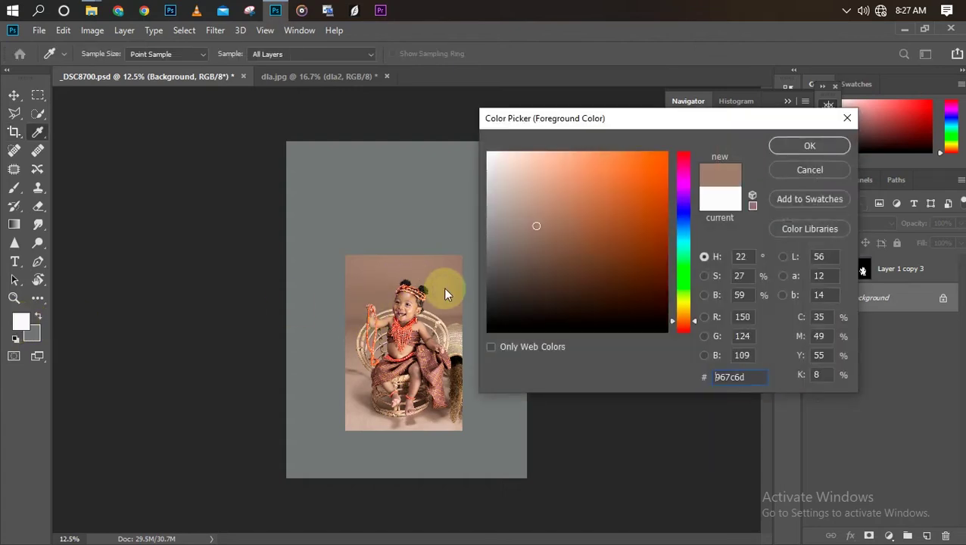
key("Return")
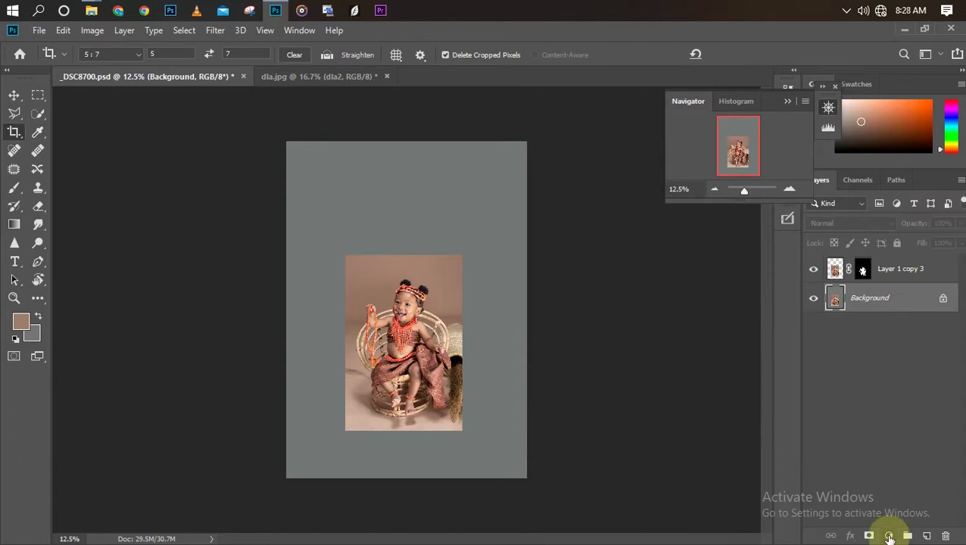
Step: Add a Solid Color fill layer in brown 967c6d behind the cut-out baby
left_click(889, 536)
left_click(886, 282)
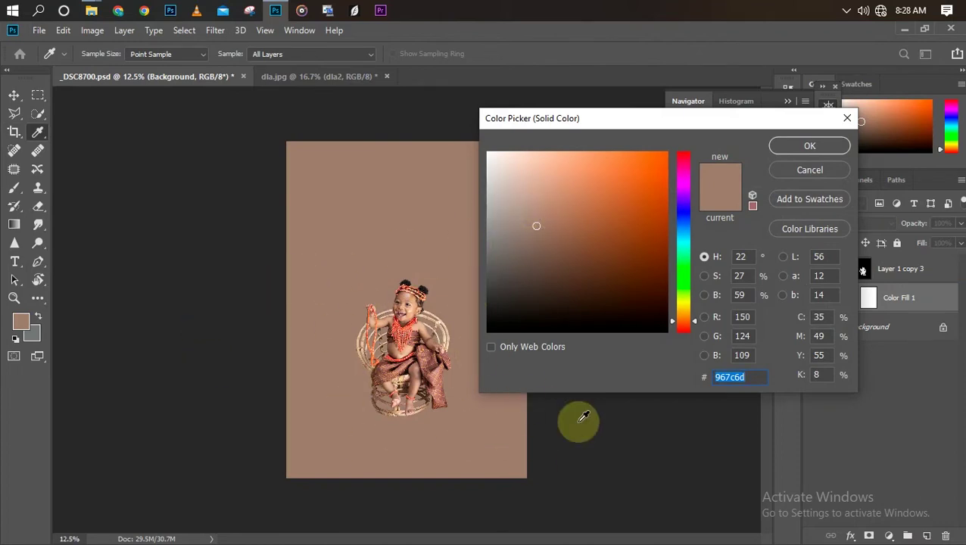
key("Return")
key("c")
scroll(579, 420, "up", 1)
scroll(579, 420, "up", 1)
scroll(579, 420, "down", 1)
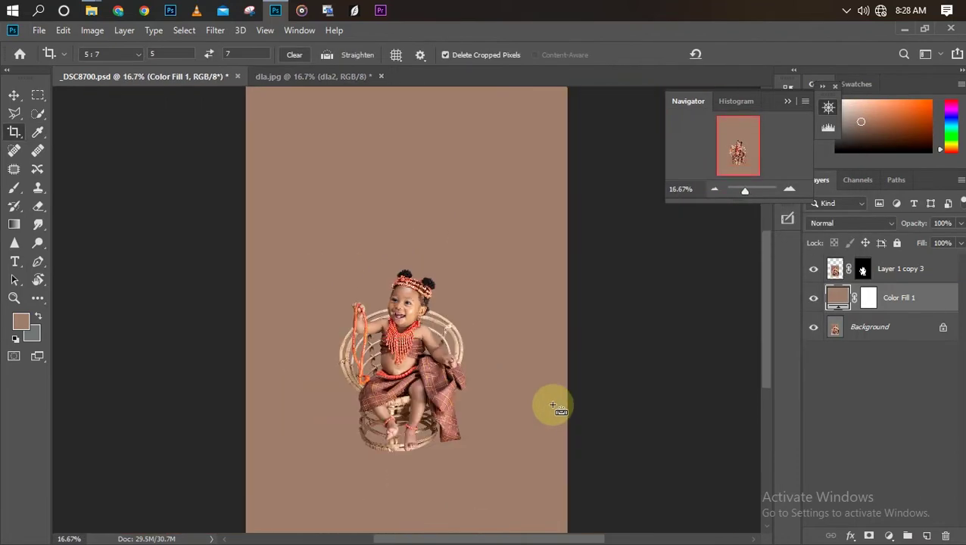
scroll(553, 408, "down", 1)
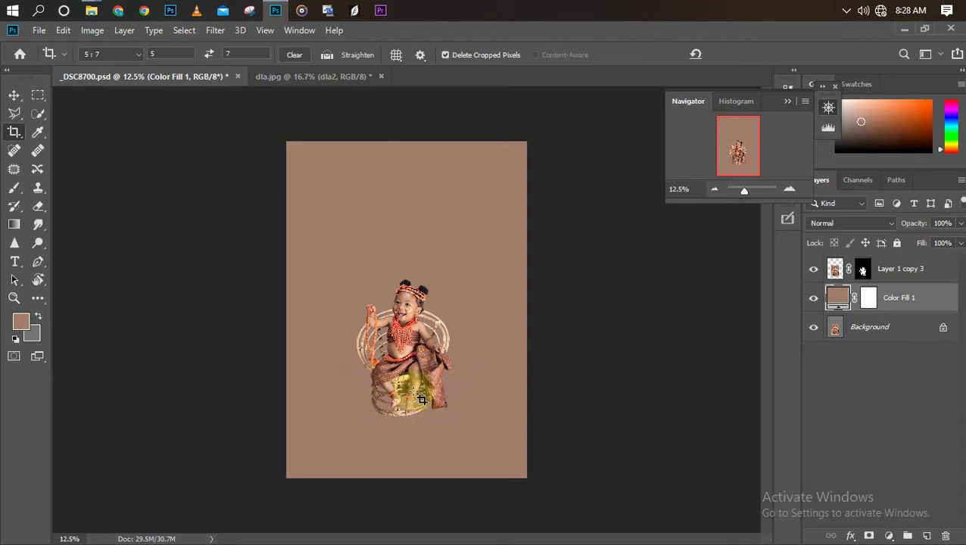
Step: Toggle Color Fill 1 off and on to compare, then select the Background layer
left_click(809, 302)
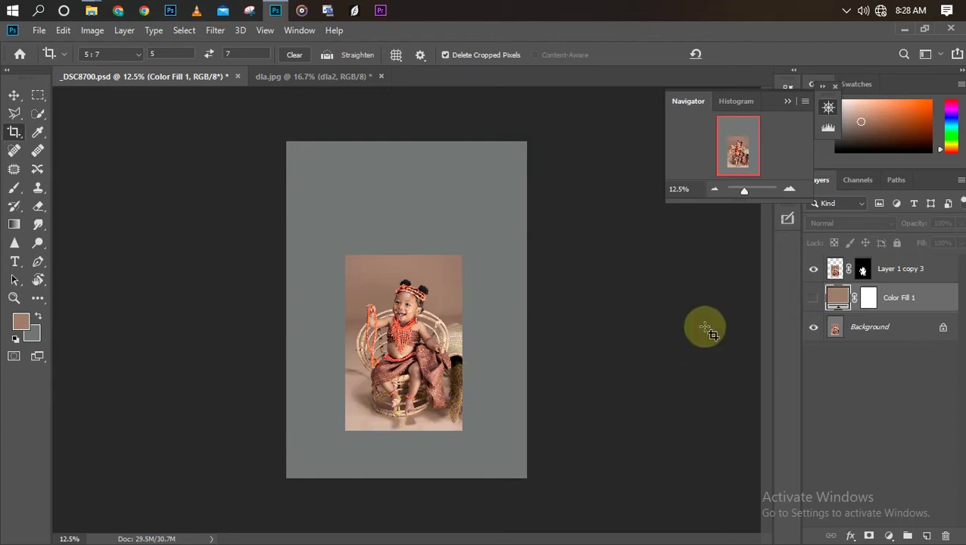
left_click(813, 298)
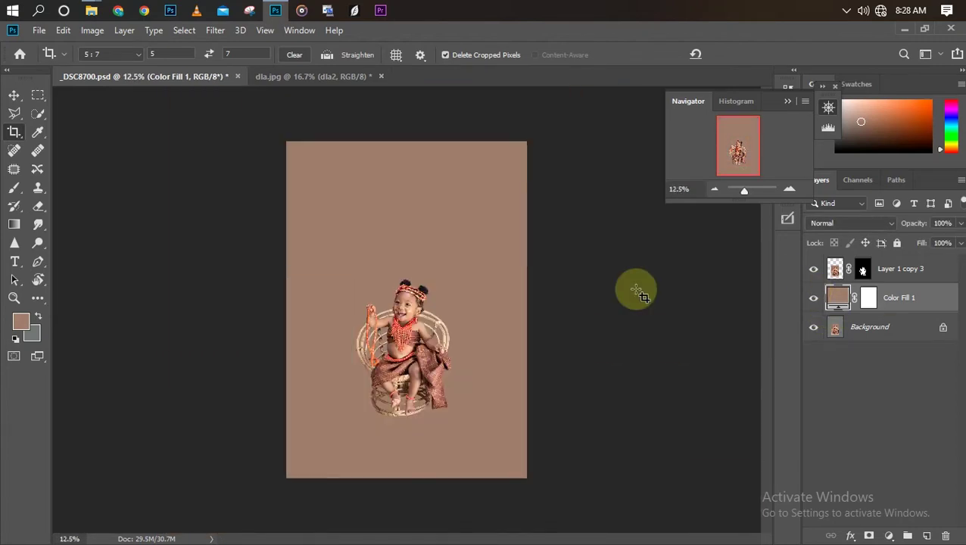
left_click(836, 296)
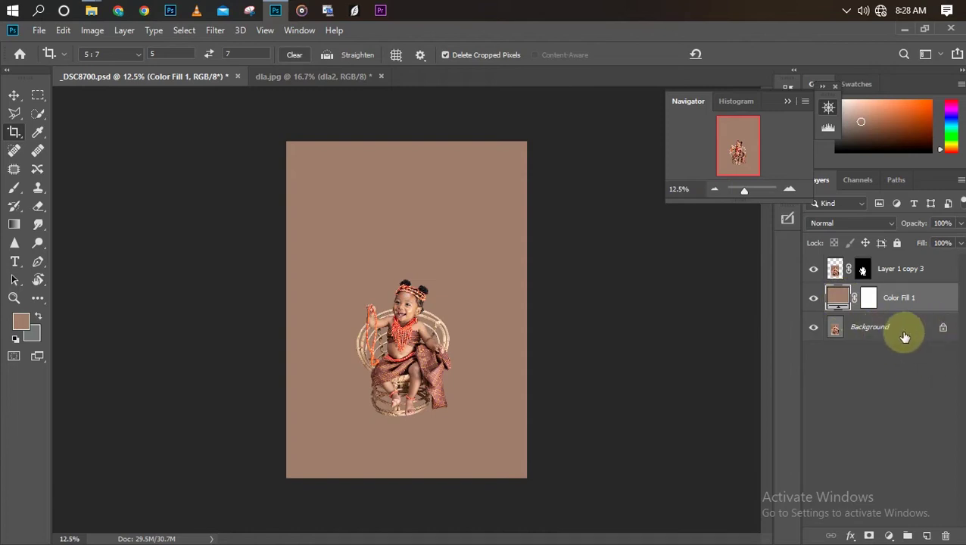
left_click(896, 334)
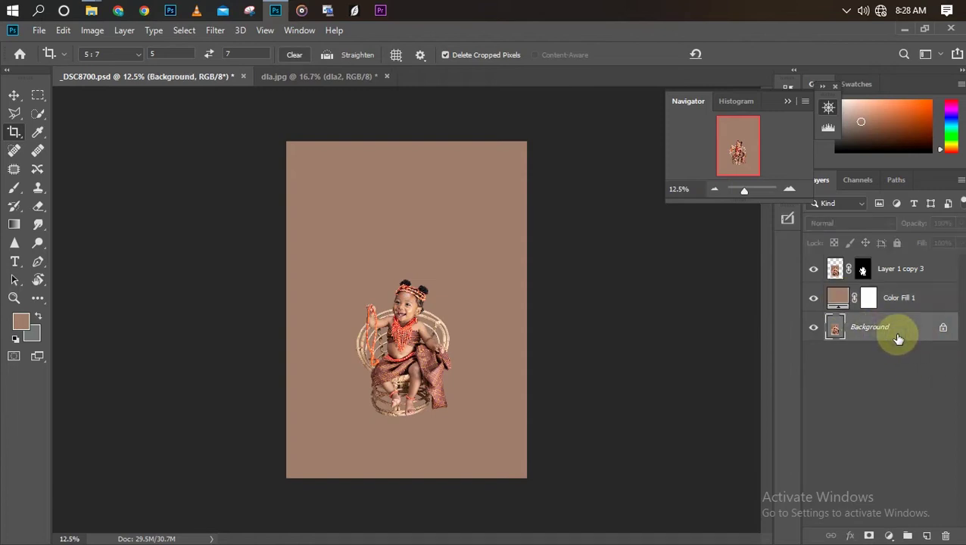
Step: Duplicate Background, move the copy above Color Fill 1, and hide it with a black mask
key("ctrl+j")
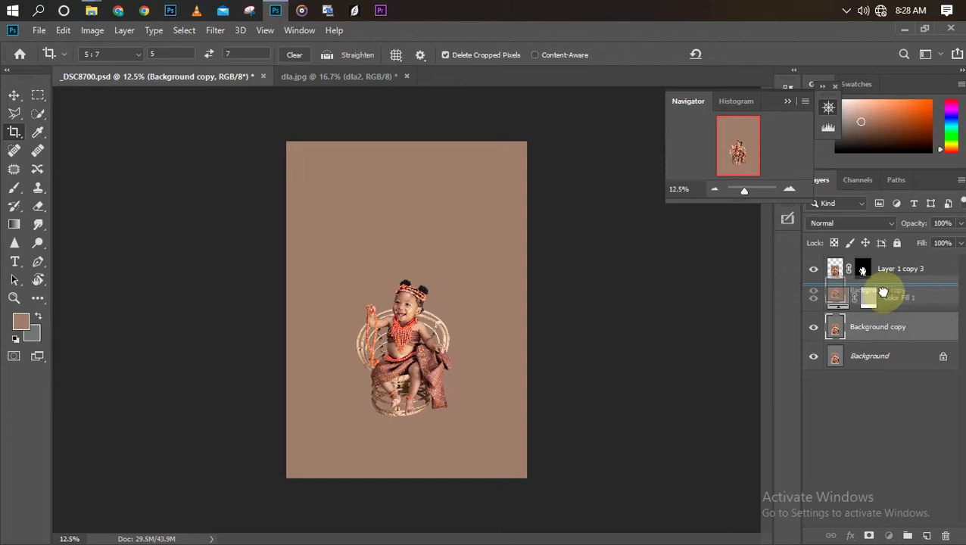
left_click_drag(890, 336, 882, 290)
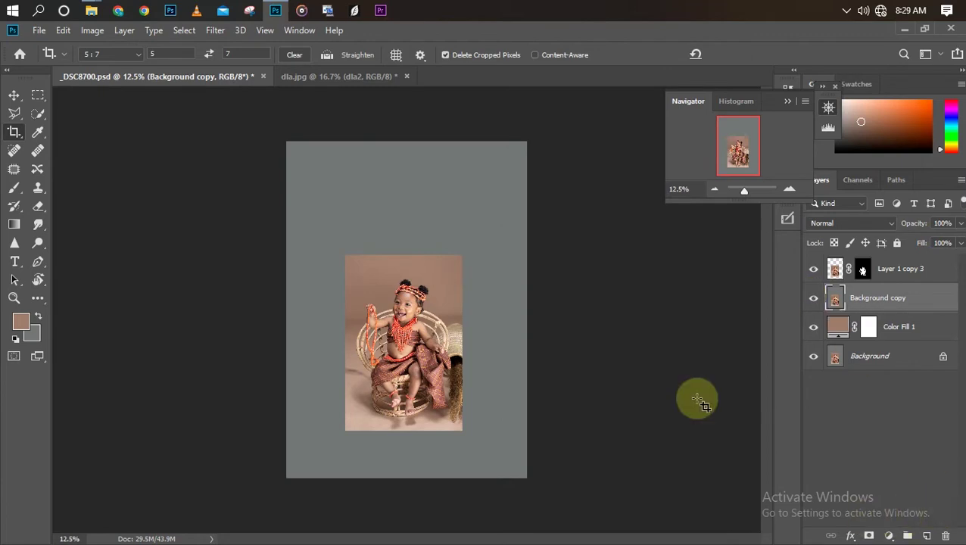
left_click(867, 536, "alt")
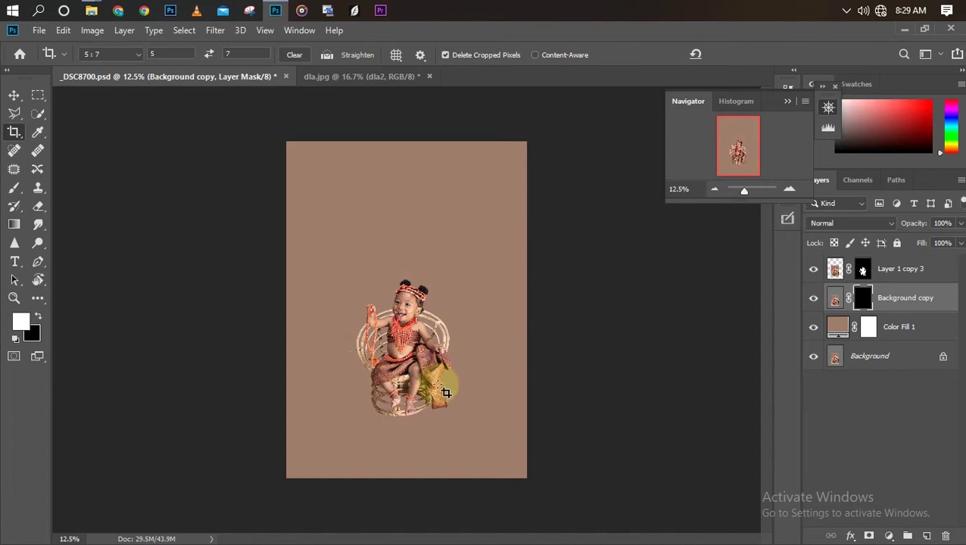
key("ctrl+plus")
left_click_drag(764, 274, 762, 303)
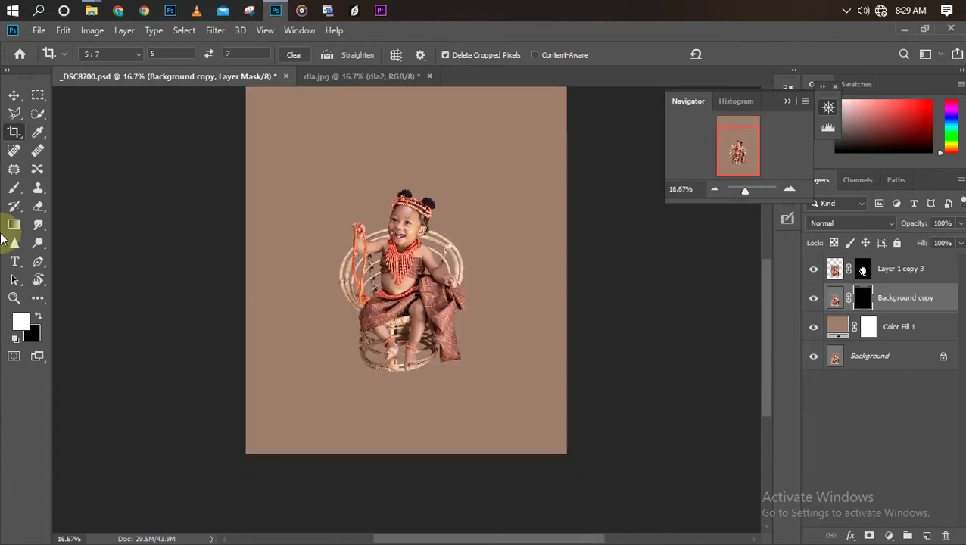
Step: Paint white at 100% brush opacity on the Background copy mask beneath the wicker chair
left_click(14, 204)
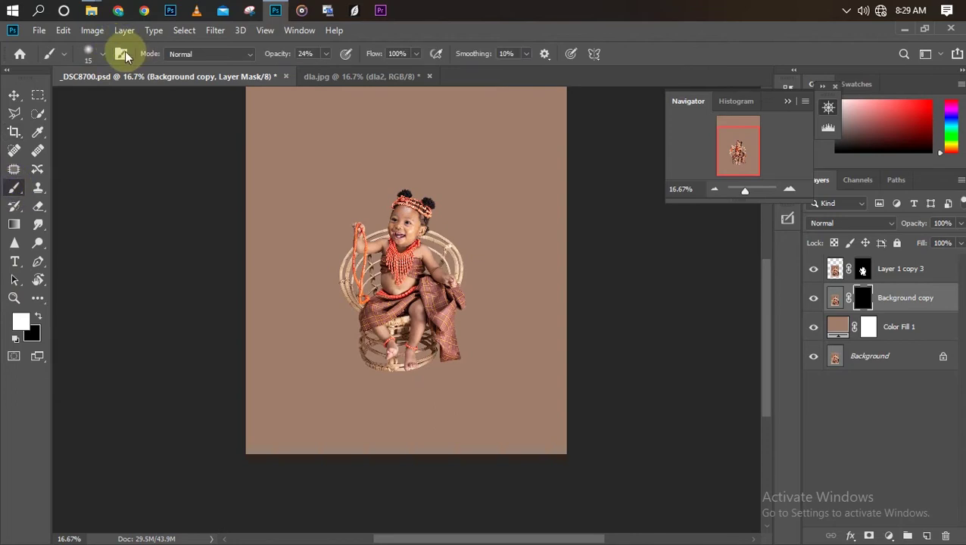
left_click(98, 54)
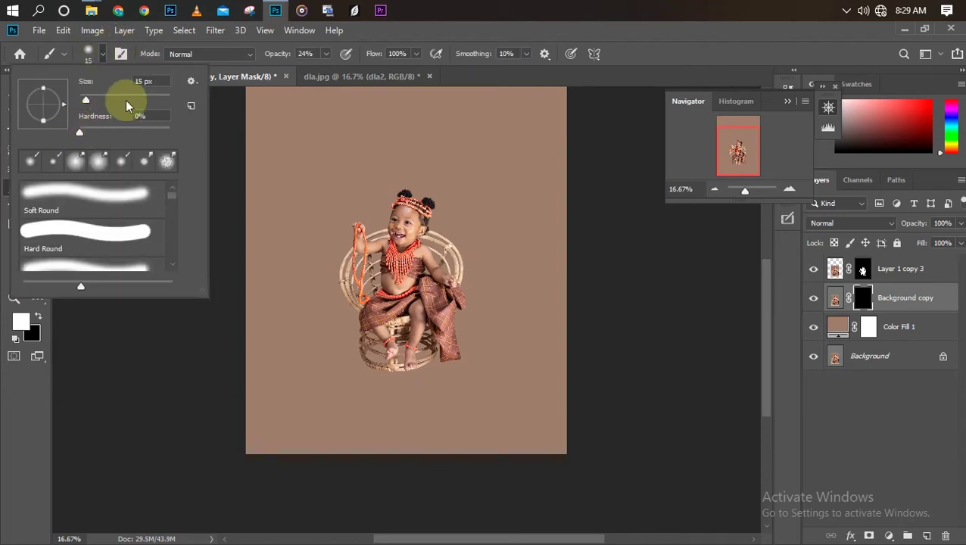
left_click(293, 183)
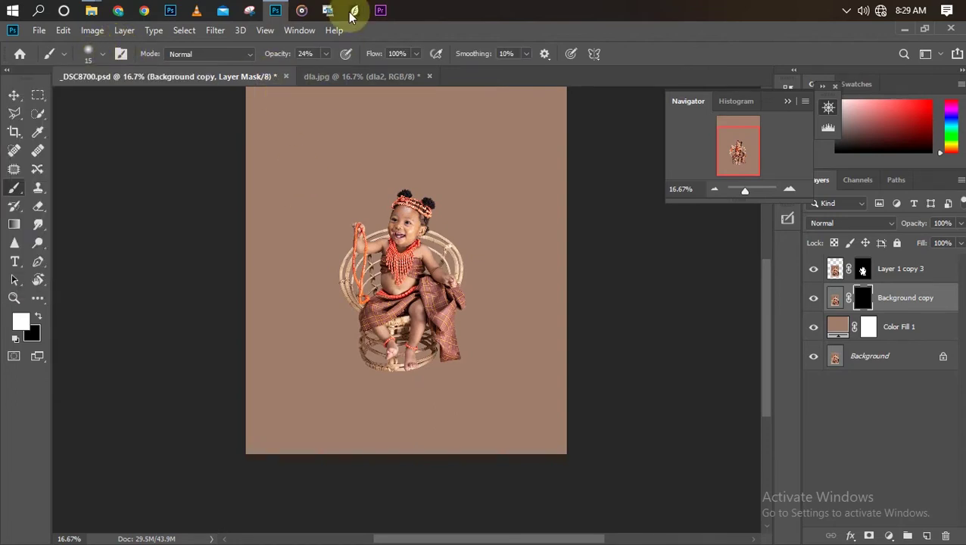
left_click(326, 54)
left_click_drag(328, 72, 384, 71)
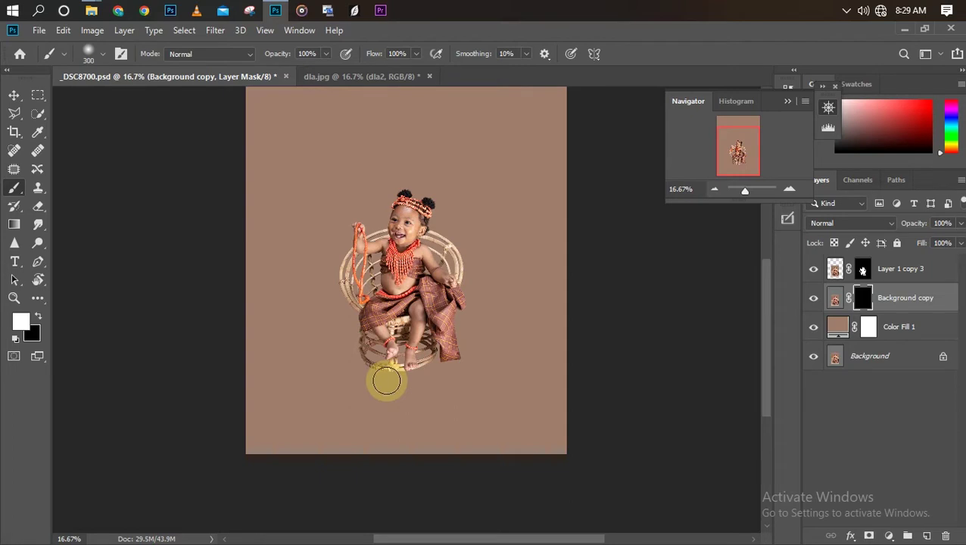
mouse_move(386, 348)
left_mouse_down()
mouse_move(360, 355)
mouse_move(416, 360)
mouse_move(412, 351)
mouse_move(401, 369)
mouse_move(449, 356)
mouse_move(453, 324)
mouse_move(386, 366)
mouse_move(358, 349)
mouse_move(349, 327)
mouse_move(361, 366)
mouse_move(412, 370)
mouse_move(451, 360)
left_mouse_up()
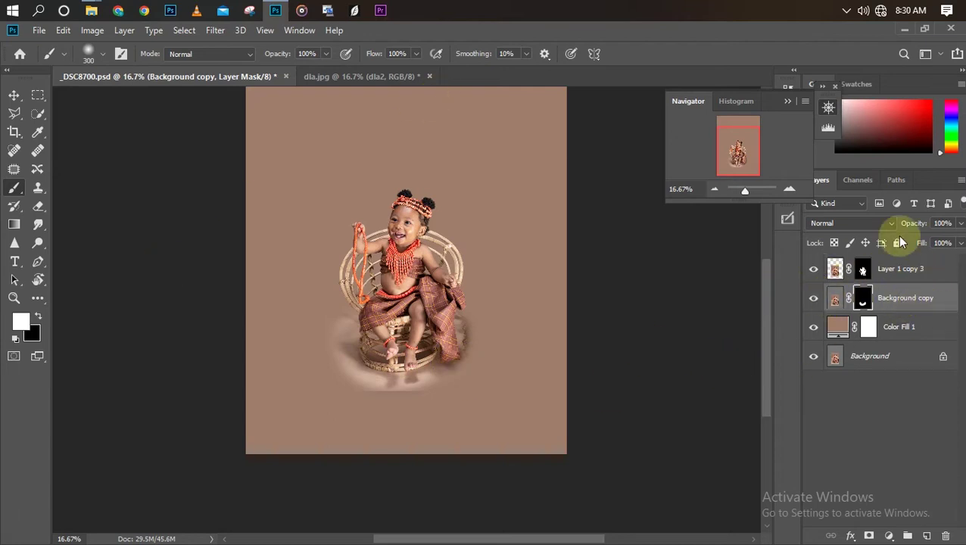
Step: Blend the Background copy layer in Soft Light, then target its pixels rather than its mask
left_click(842, 223)
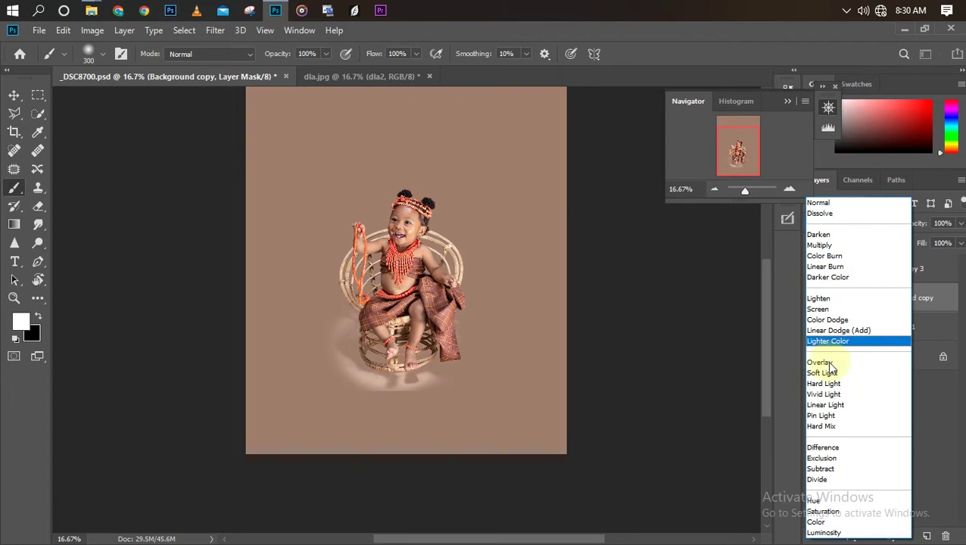
left_click(830, 374)
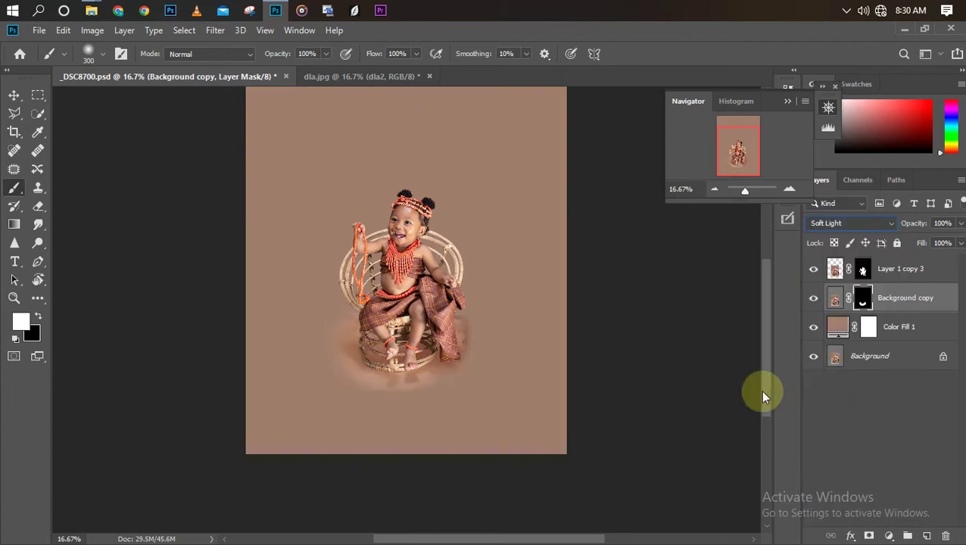
key("ctrl+plus")
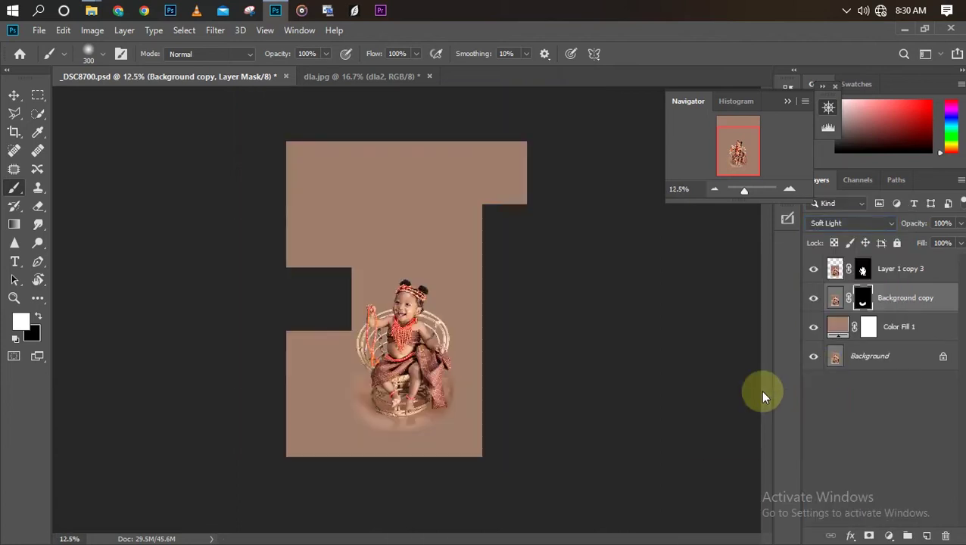
left_click_drag(770, 339, 759, 382)
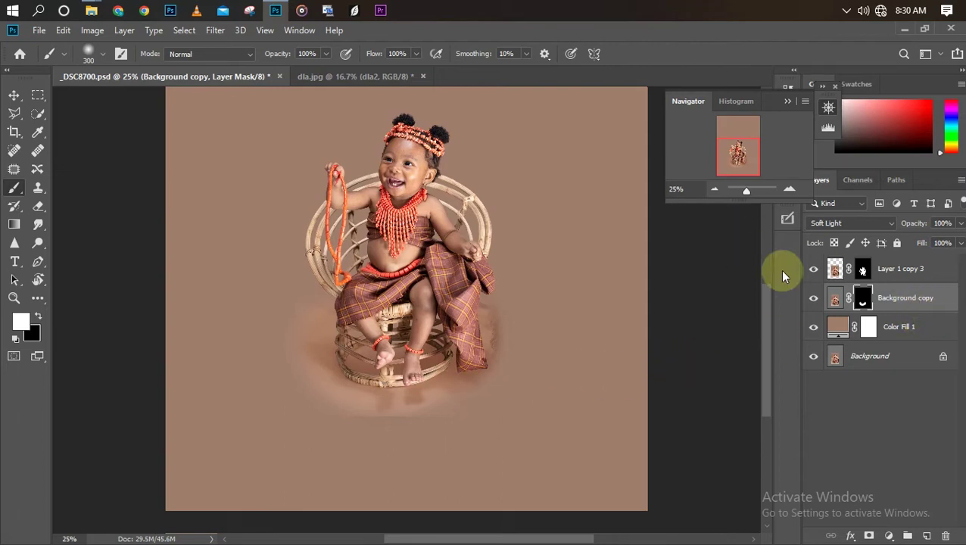
left_click(833, 299)
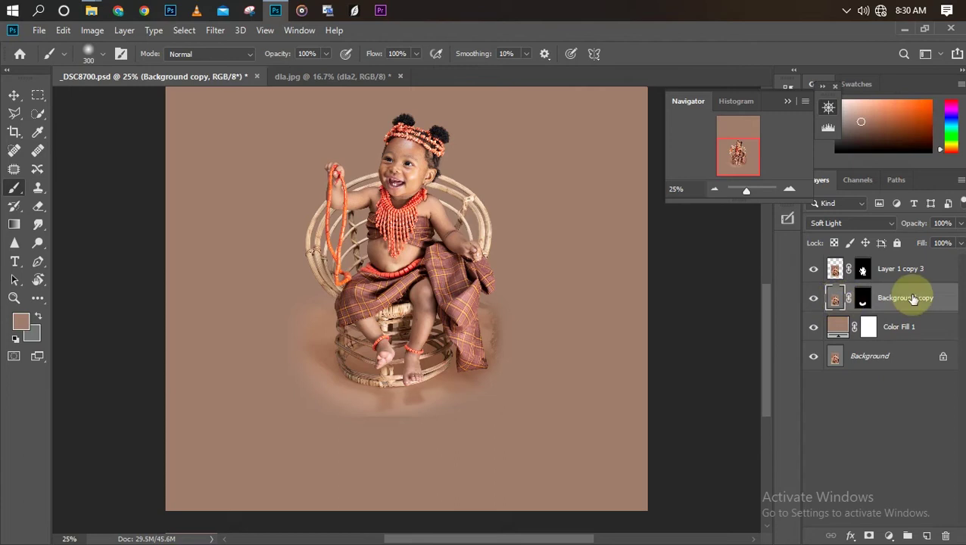
Step: Desaturate the Background copy pixels to -65 saturation with Hue/Saturation
key("ctrl+u")
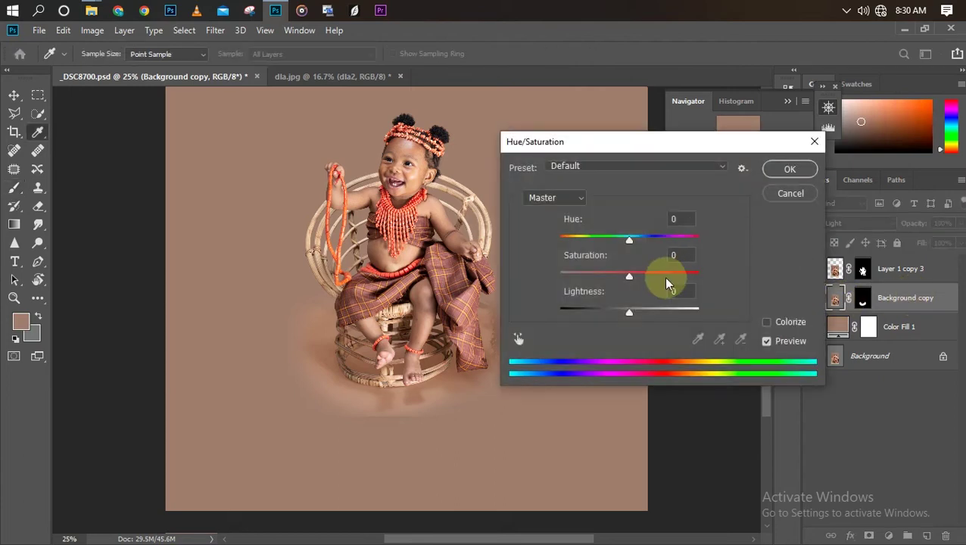
mouse_move(637, 280)
left_mouse_down()
mouse_move(612, 280)
mouse_move(733, 277)
mouse_move(586, 276)
left_mouse_up()
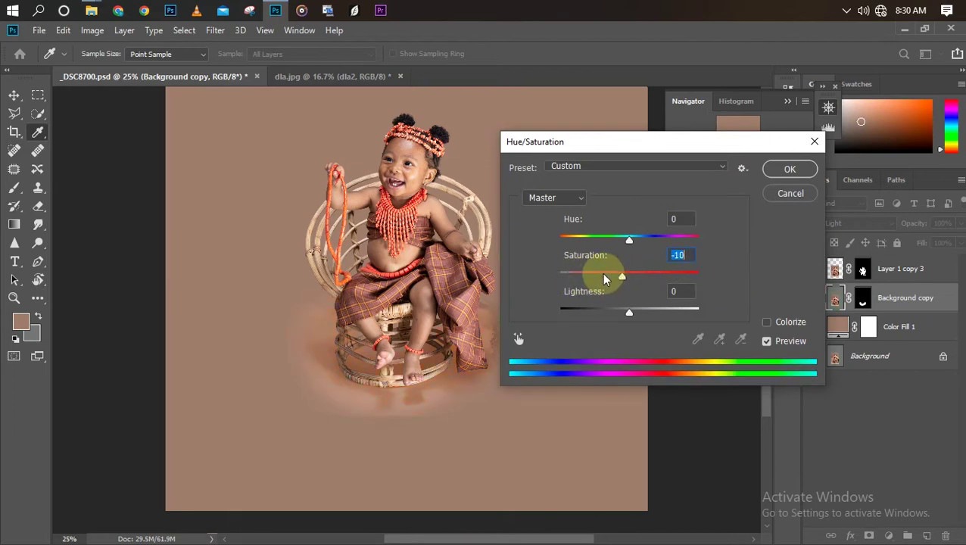
key("Return")
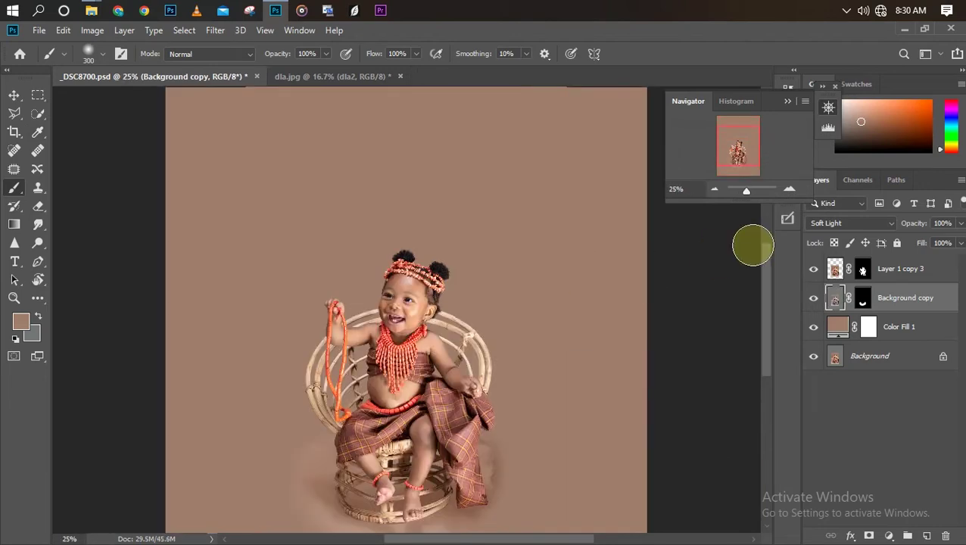
key("ctrl+minus")
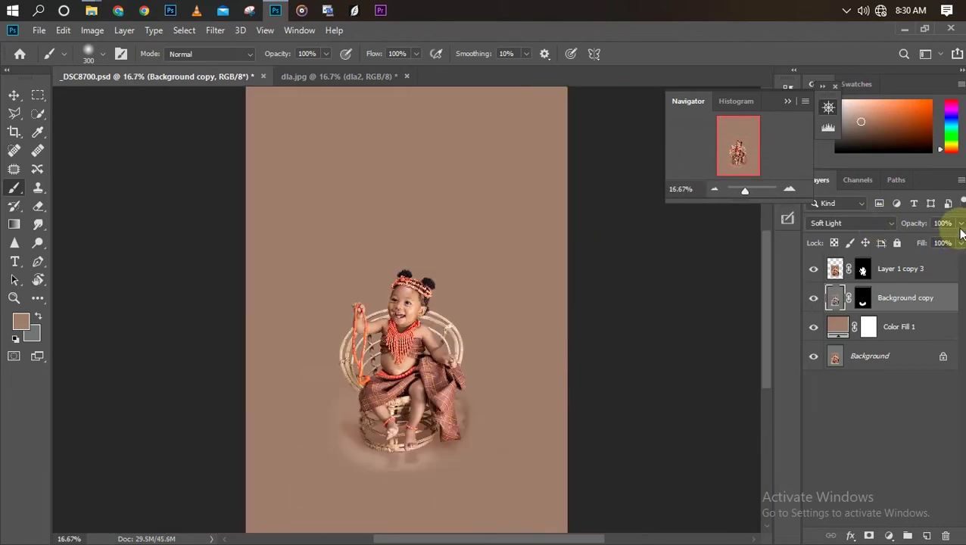
Step: Set Background copy opacity to 74%, compare by toggling layer visibility, and zoom out to 12.5%
left_click(959, 224)
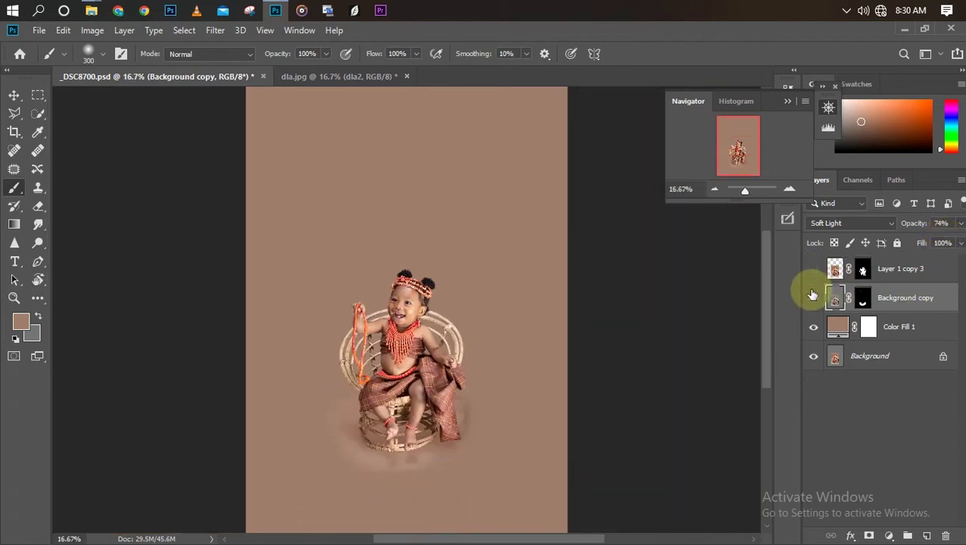
left_click(810, 334)
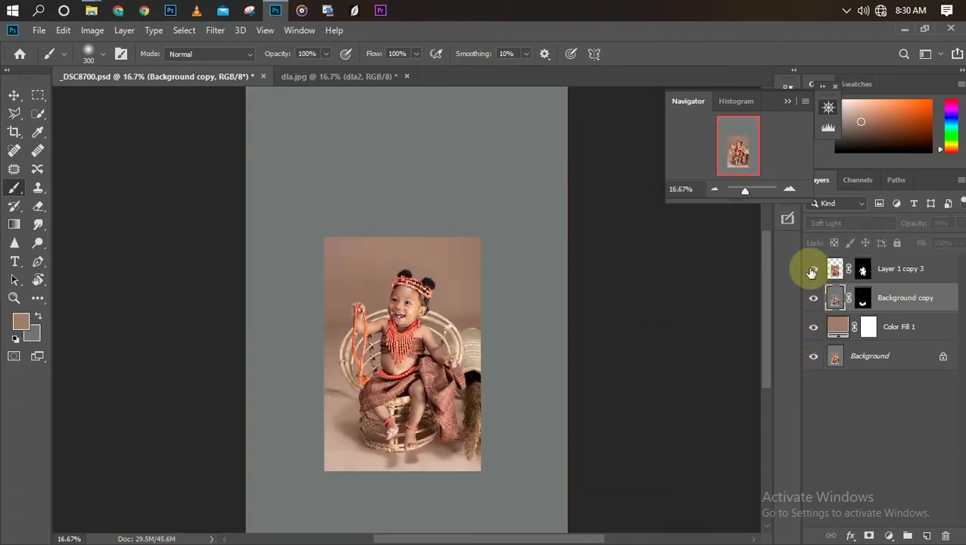
left_click(810, 271)
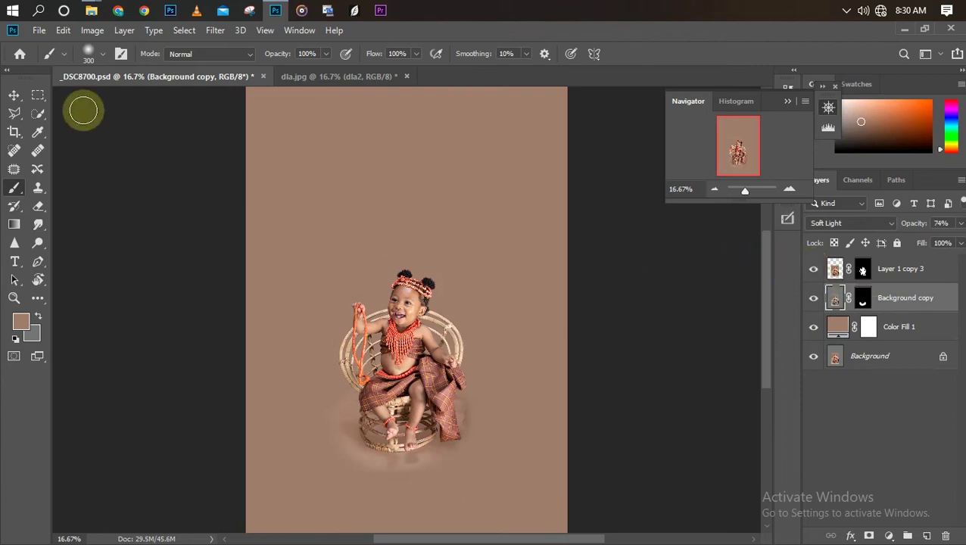
left_click(14, 95)
key("ctrl+minus")
key("ctrl+minus")
key("ctrl+plus")
key("ctrl+plus")
key("ctrl+plus")
key("ctrl+minus")
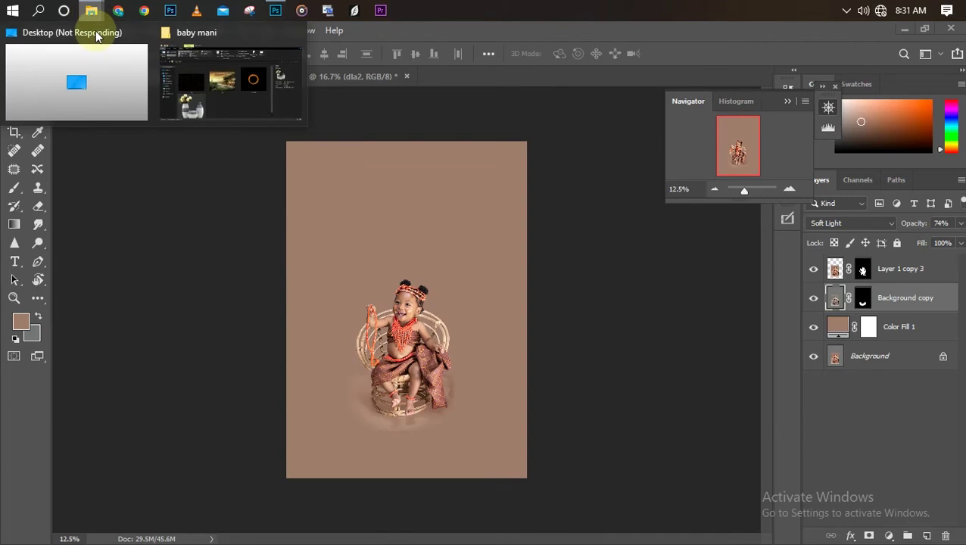
Step: Drag the bg2 station image from the baby mani folder into the Photoshop composite
left_click(179, 93)
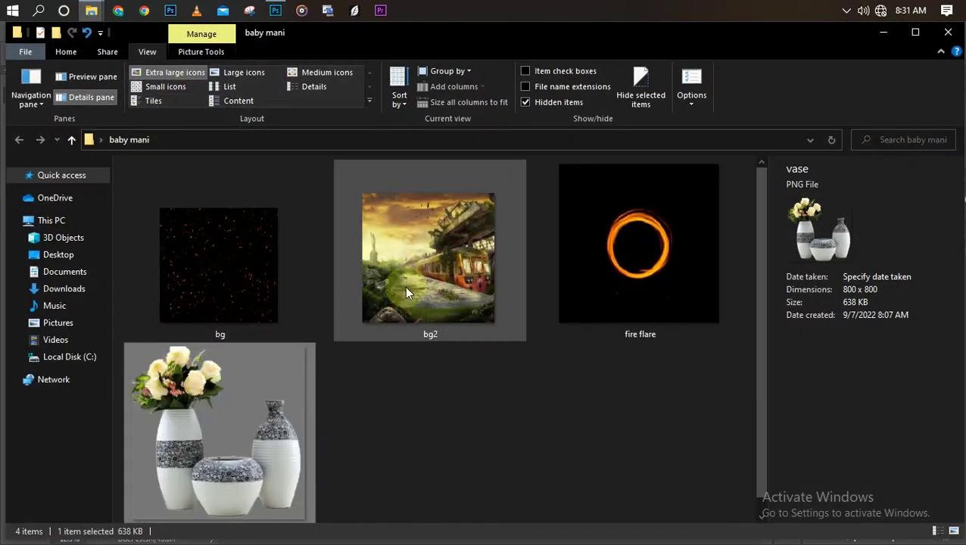
mouse_move(428, 257)
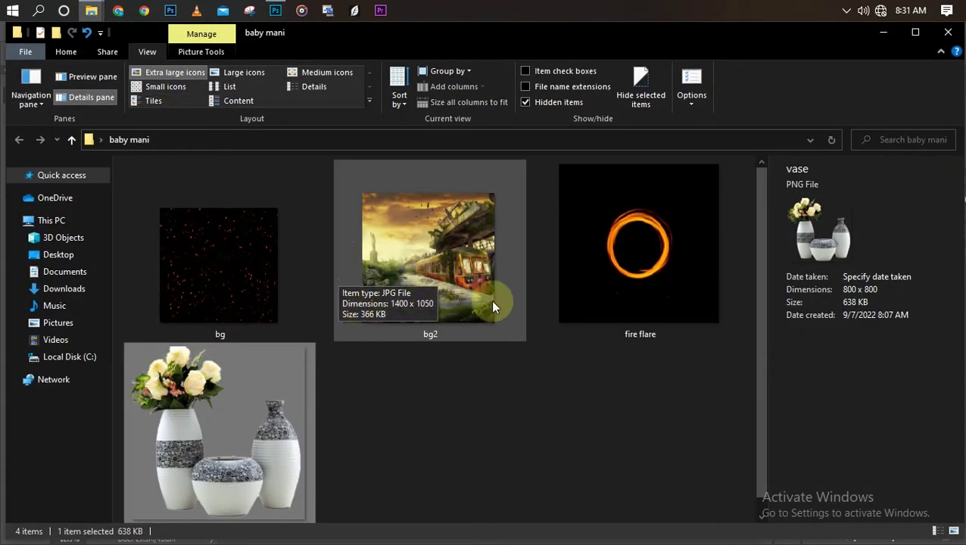
left_click(412, 243)
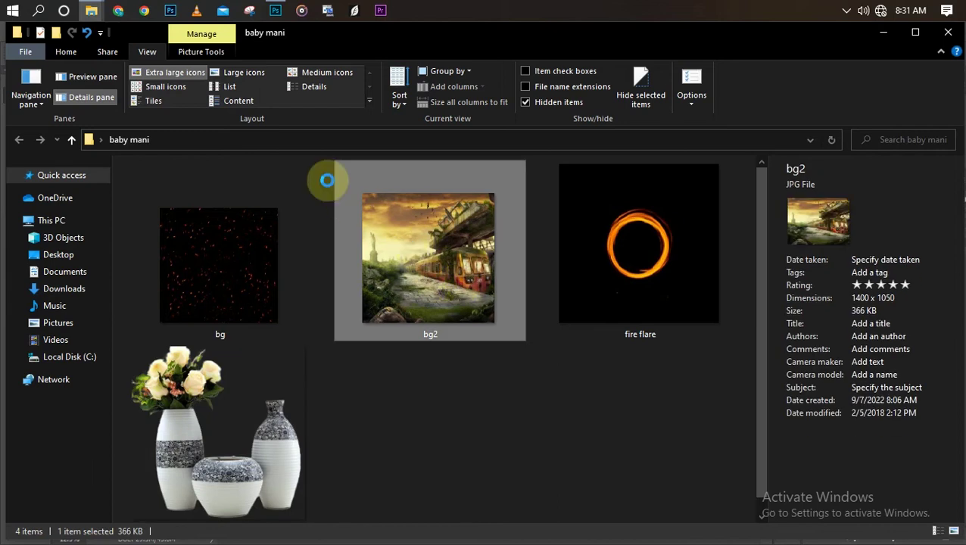
left_click_drag(367, 211, 276, 11)
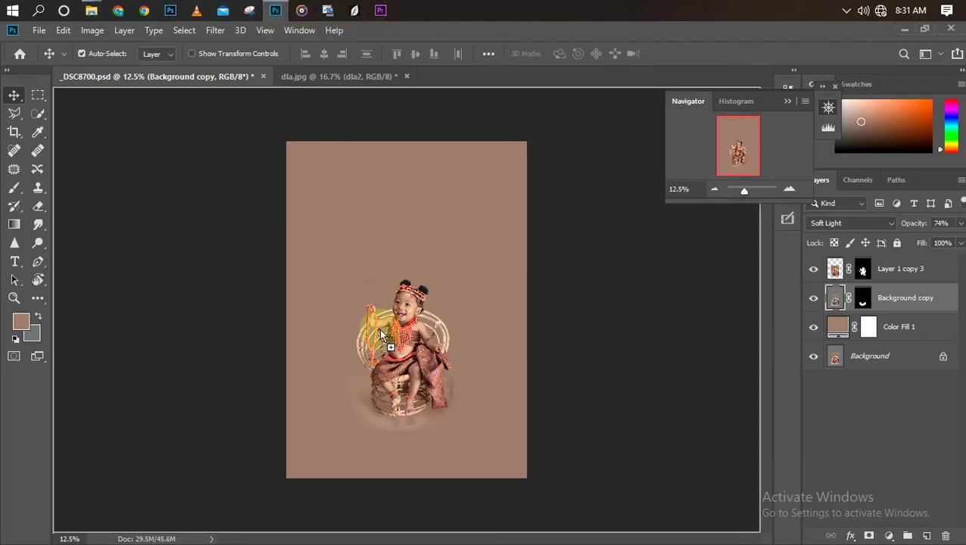
left_click_drag(277, 12, 379, 328)
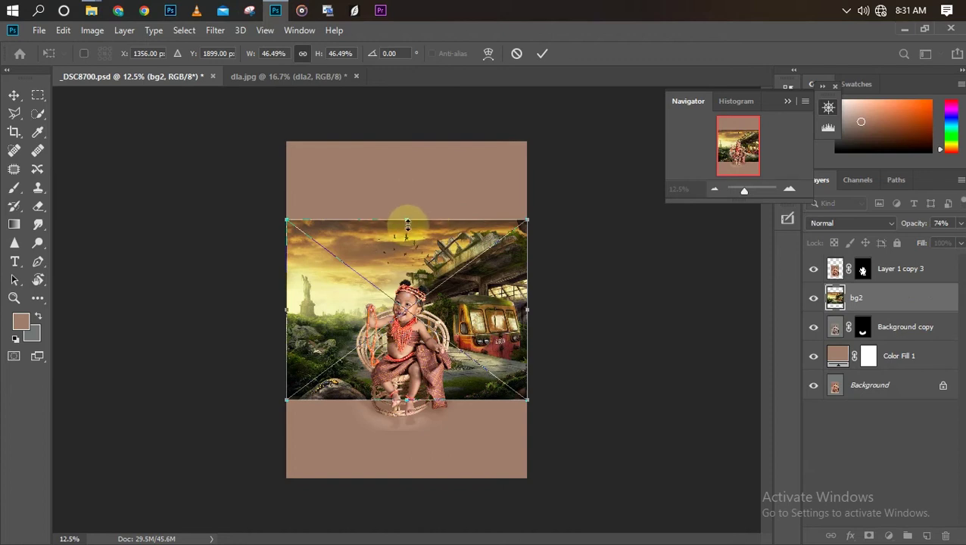
Step: Scale bg2 to about 92.57% behind the baby, shift it slightly left, and commit
left_click_drag(405, 220, 404, 124)
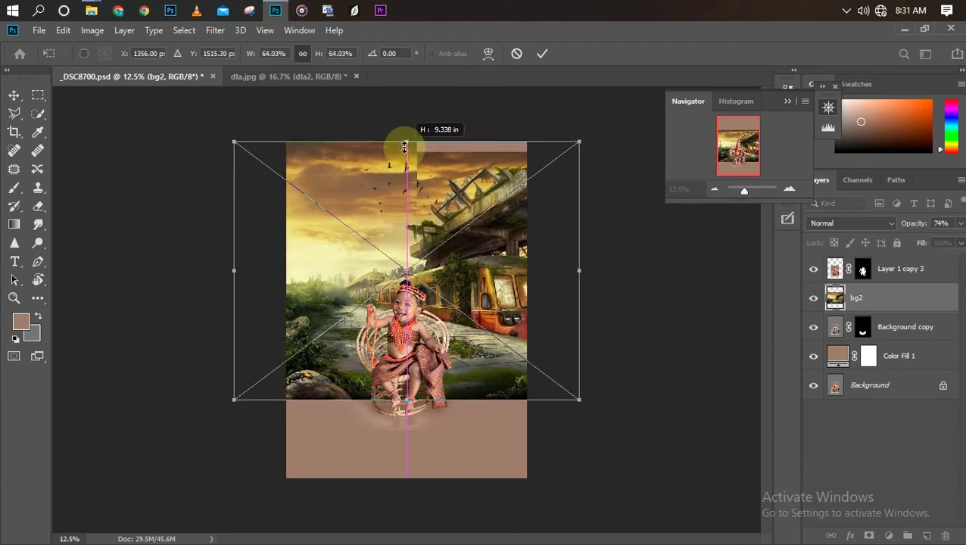
left_click_drag(404, 123, 405, 119)
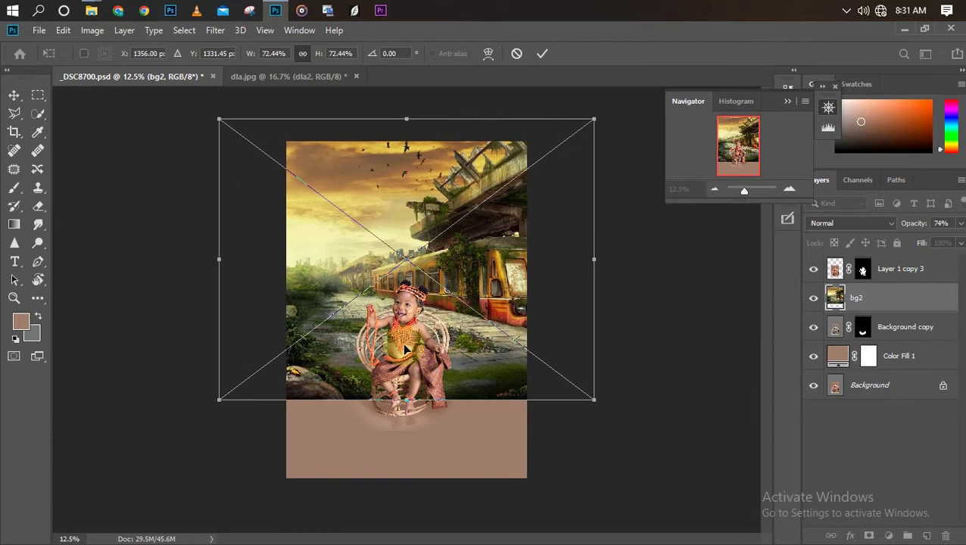
left_click_drag(399, 403, 390, 476)
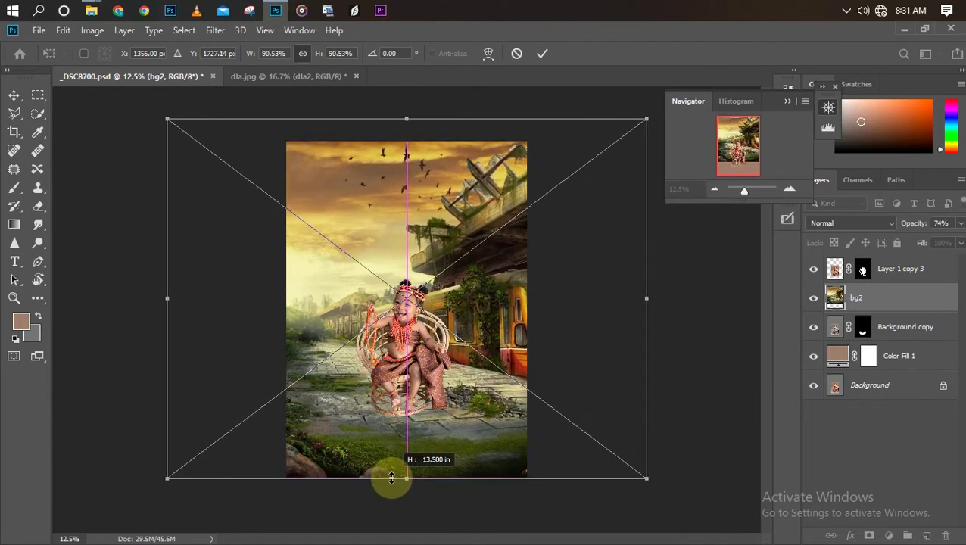
mouse_move(392, 396)
left_mouse_down()
mouse_move(396, 407)
mouse_move(394, 393)
left_mouse_up()
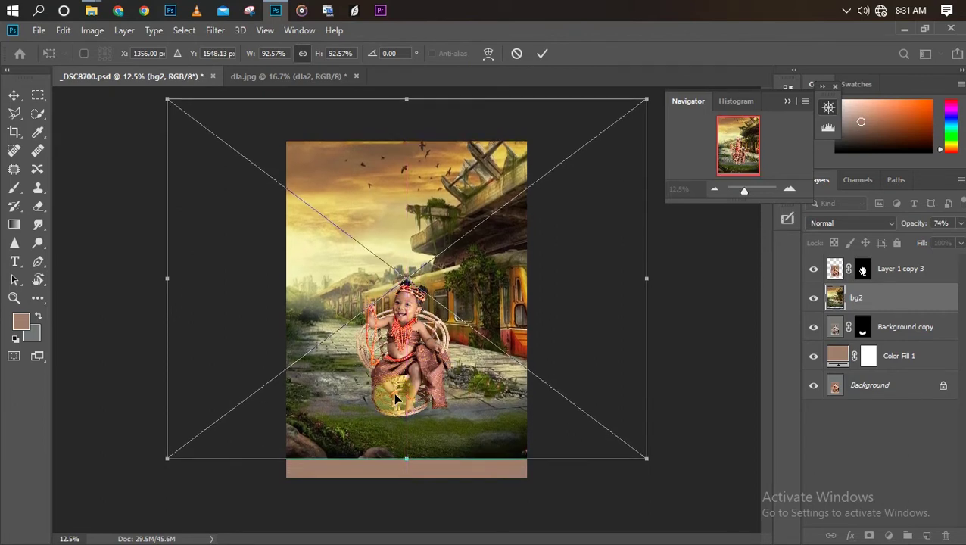
left_click_drag(375, 380, 342, 368)
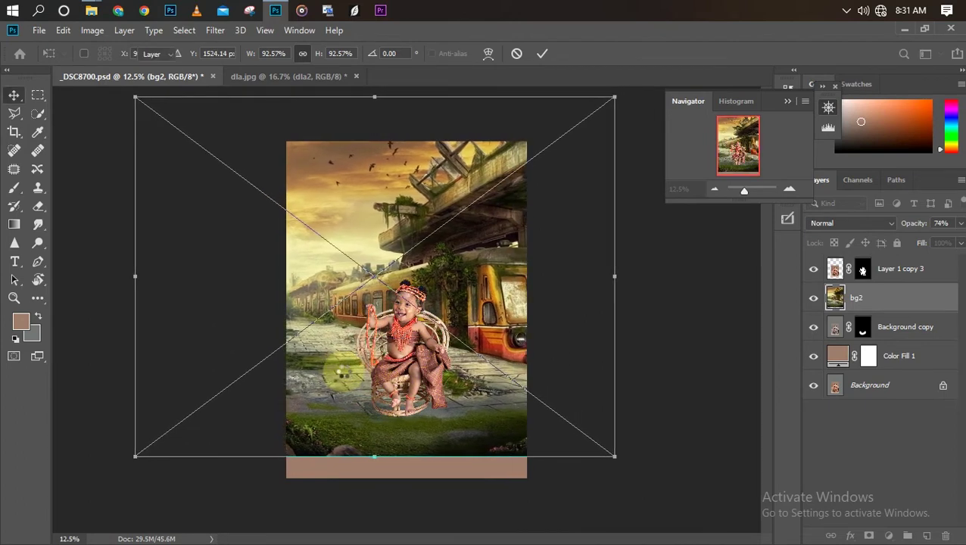
double_click(342, 367)
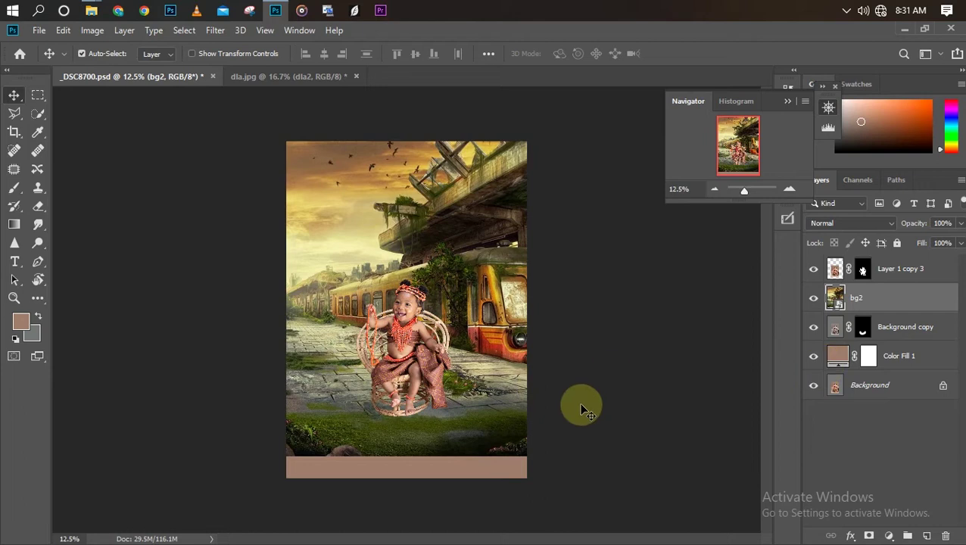
key("ctrl+plus")
Step: Duplicate bg2, hide the original, and blend bg2 copy in Soft Light
key("ctrl+minus")
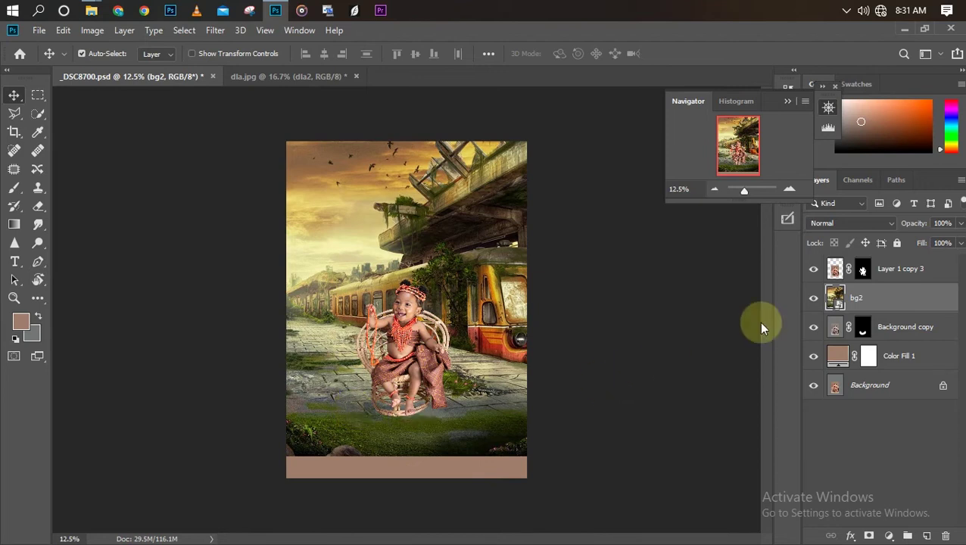
key("ctrl+j")
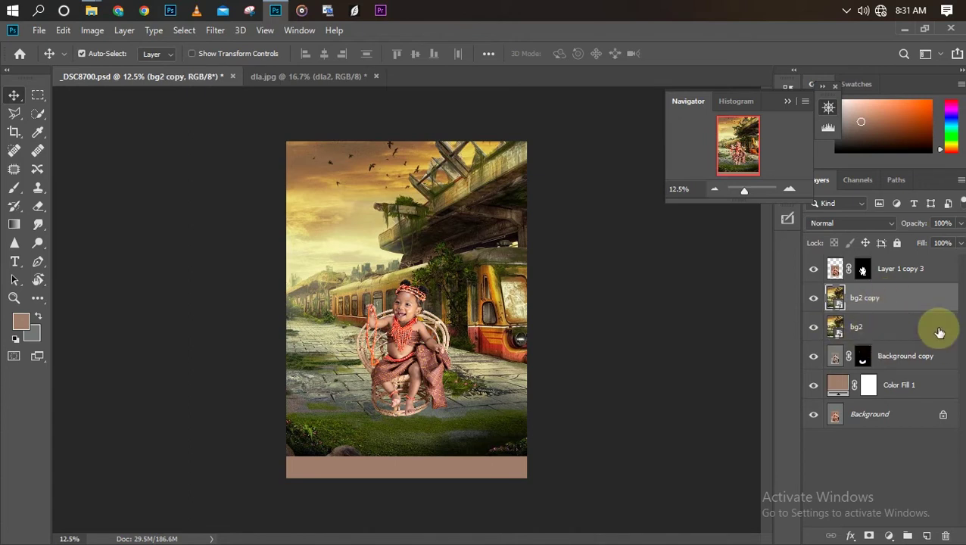
left_click(813, 331)
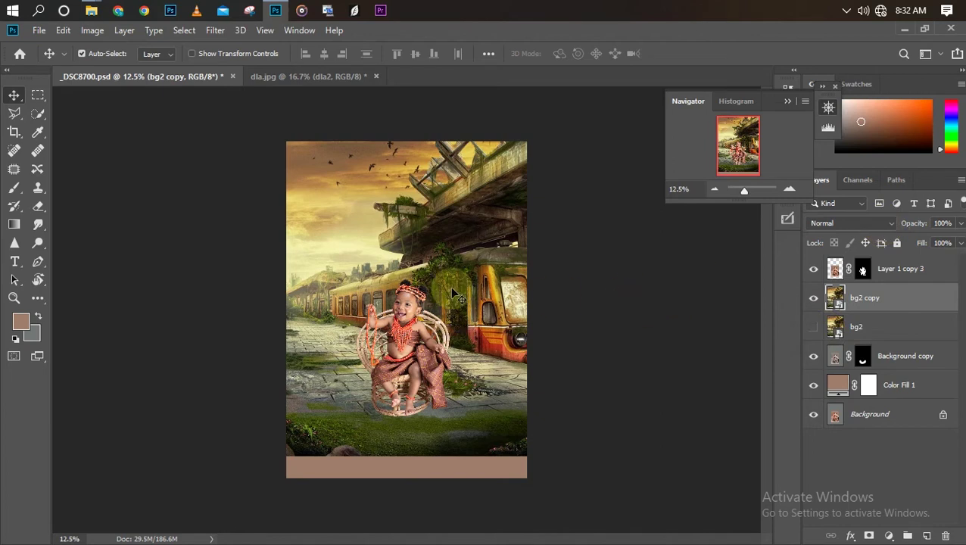
left_click(845, 224)
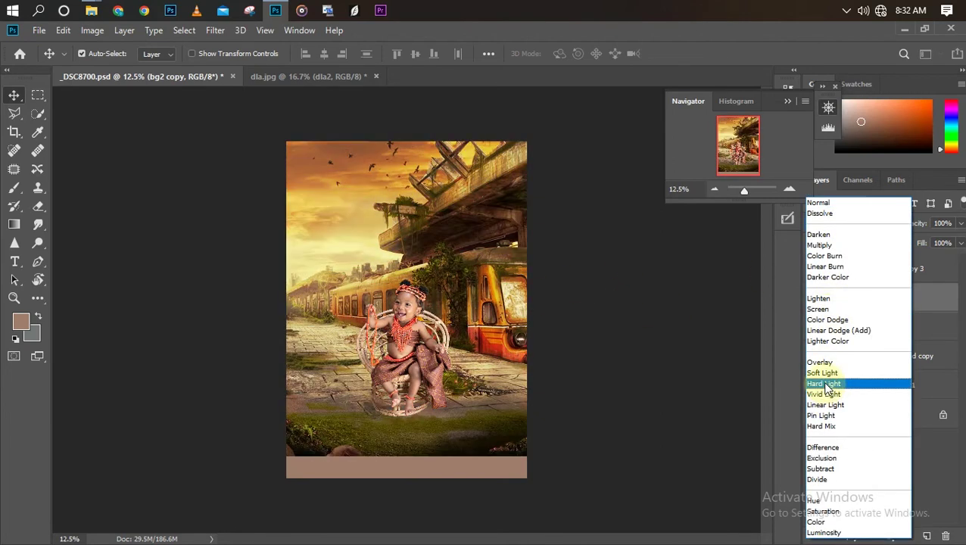
left_click(824, 373)
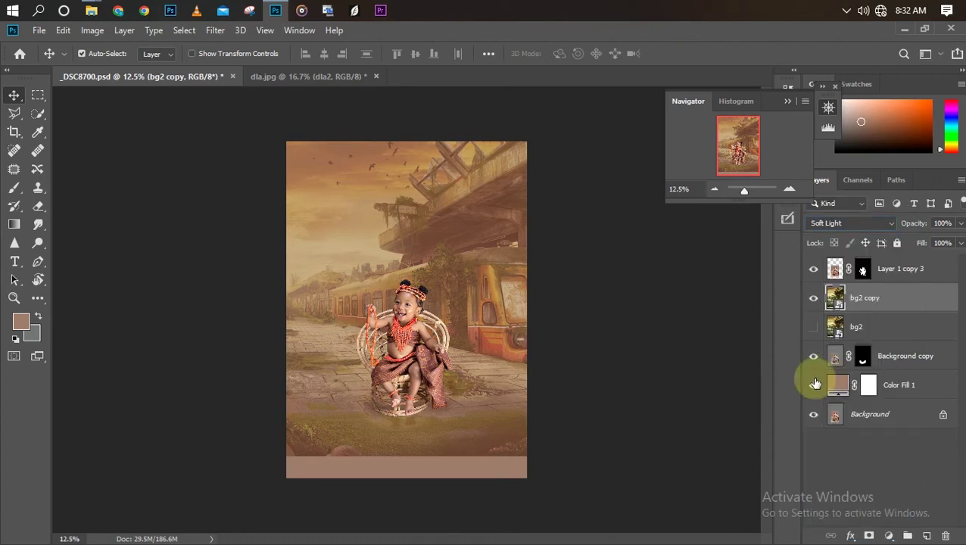
key("ctrl+plus")
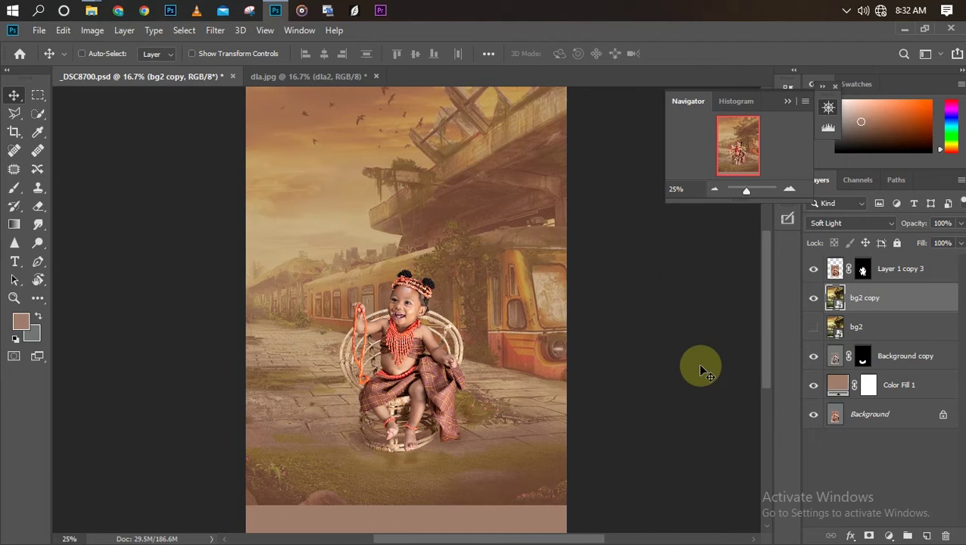
key("ctrl+plus")
key("ctrl+minus")
key("ctrl+minus")
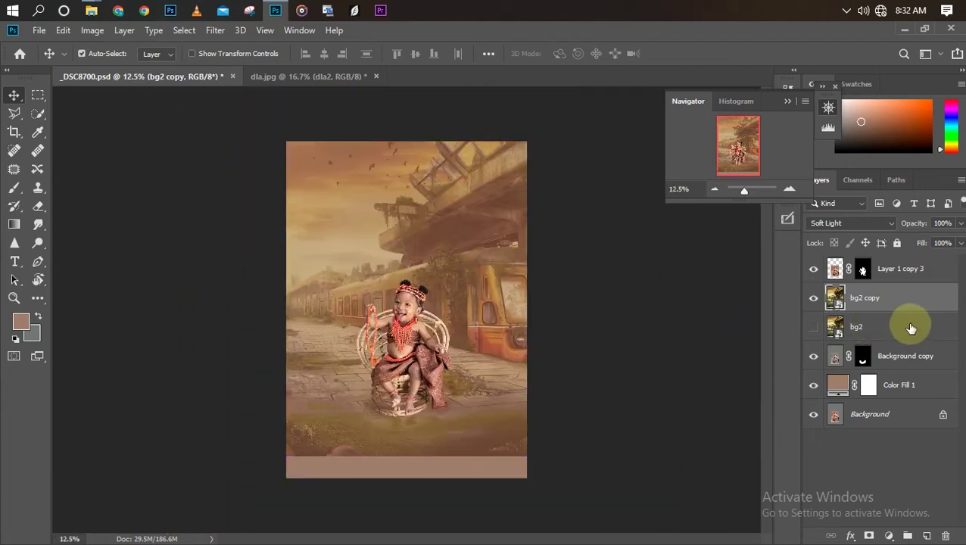
Step: Show the original bg2 layer again and start moving it slightly down with Free Transform
left_click(814, 330)
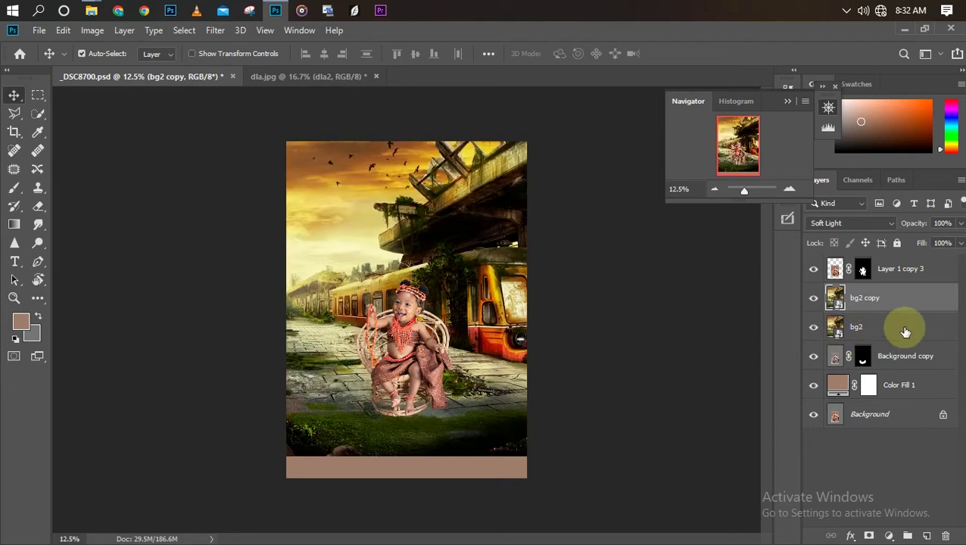
left_click(908, 327)
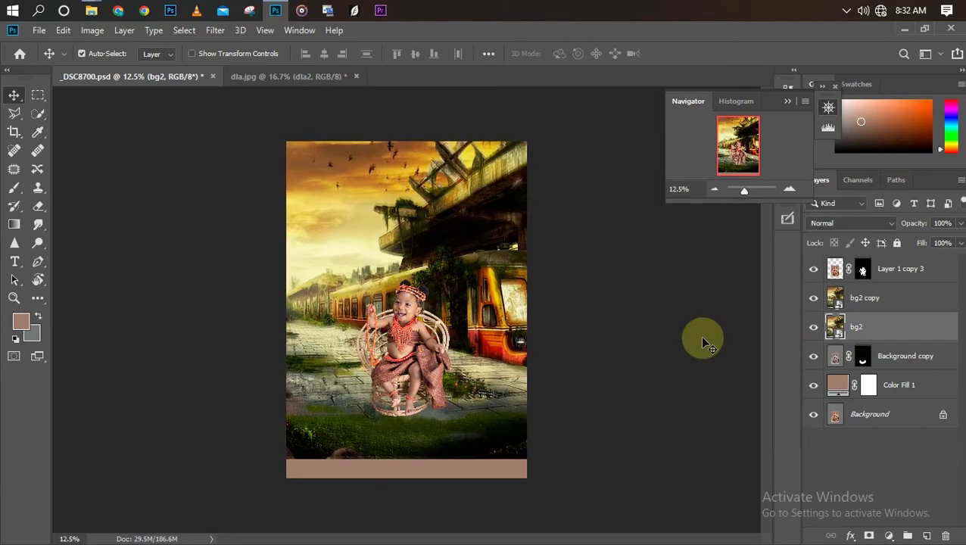
key("ctrl+t")
left_click_drag(426, 365, 426, 389)
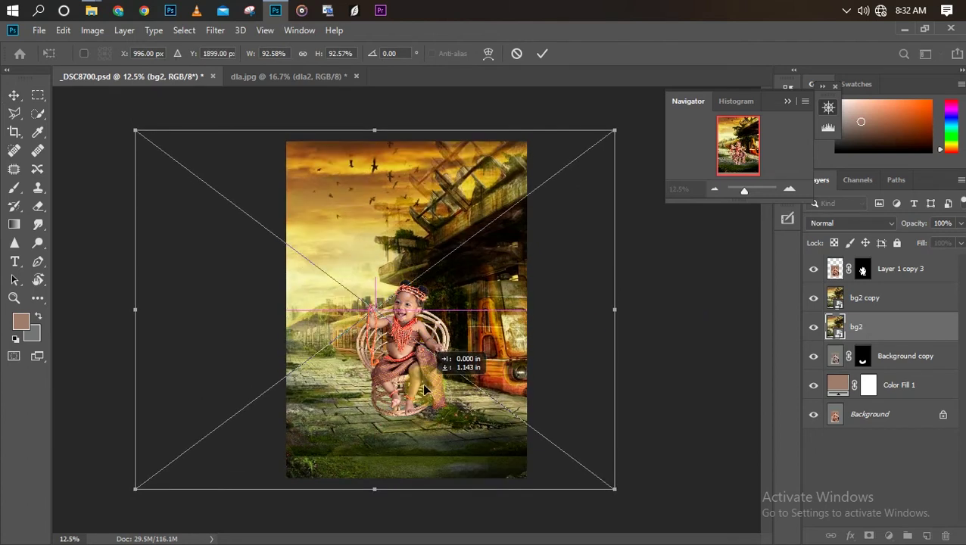
Step: Commit bg2's lower position, blend it in Soft Light, and add a white layer mask
key("Return")
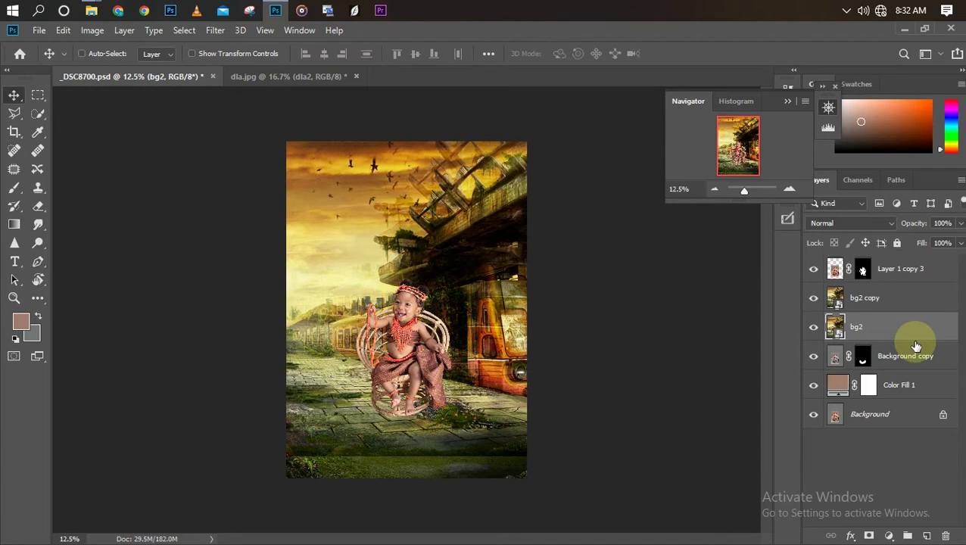
left_click(851, 225)
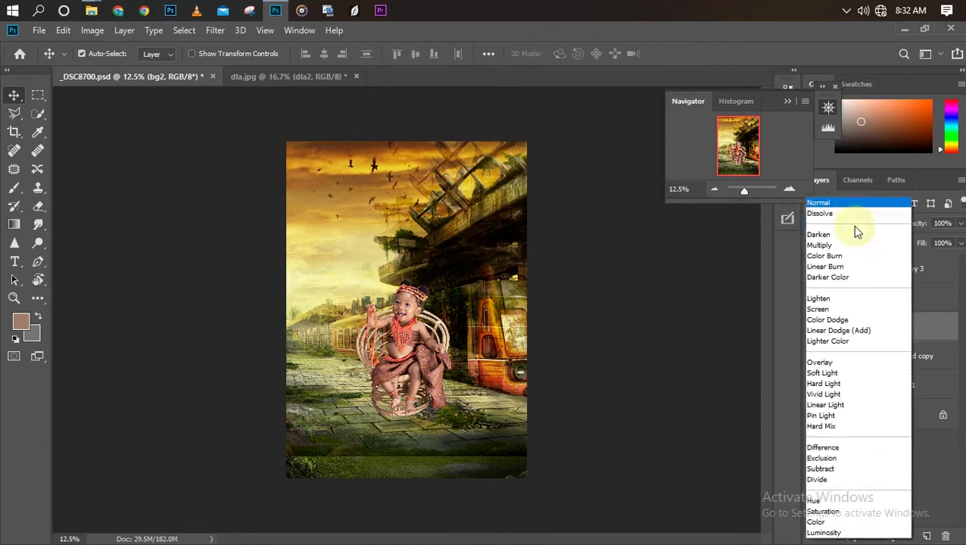
left_click(822, 371)
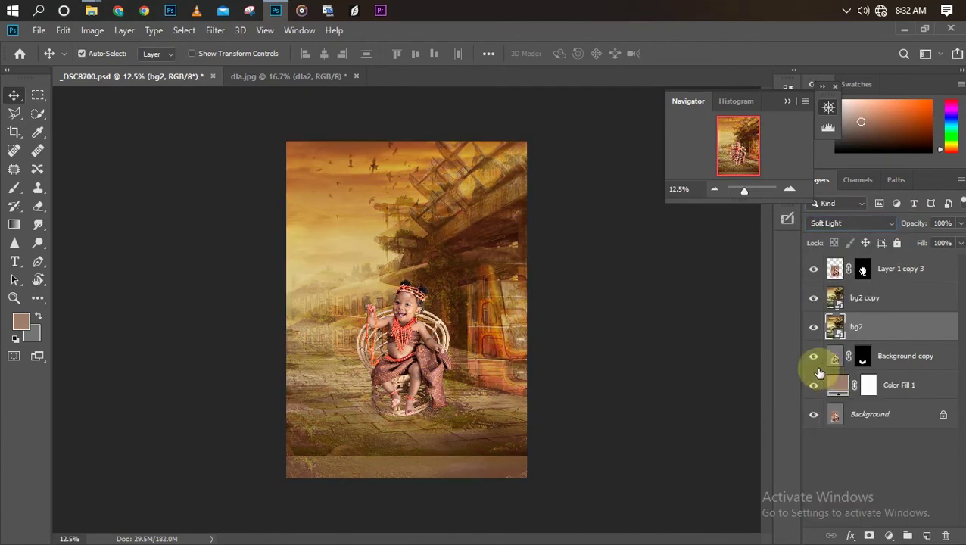
key("ctrl")
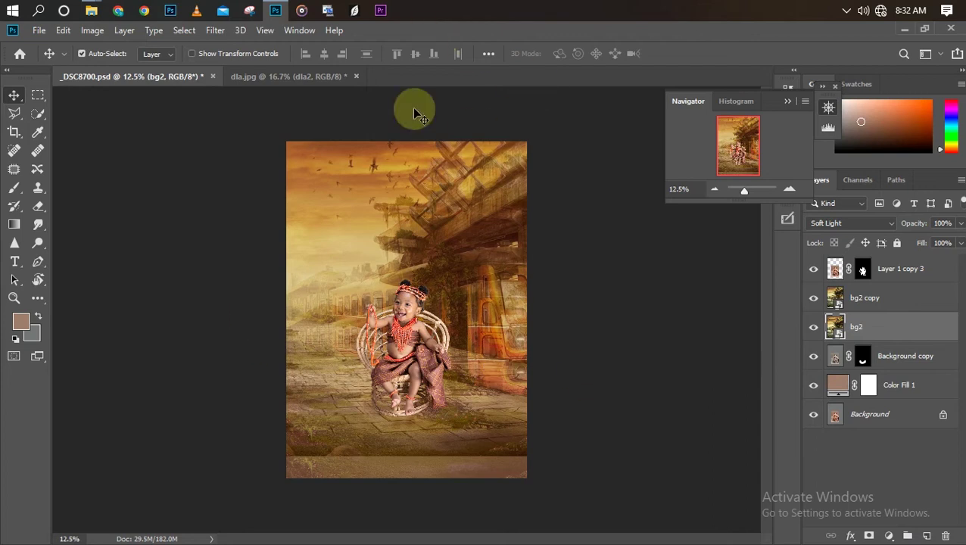
left_click(868, 536)
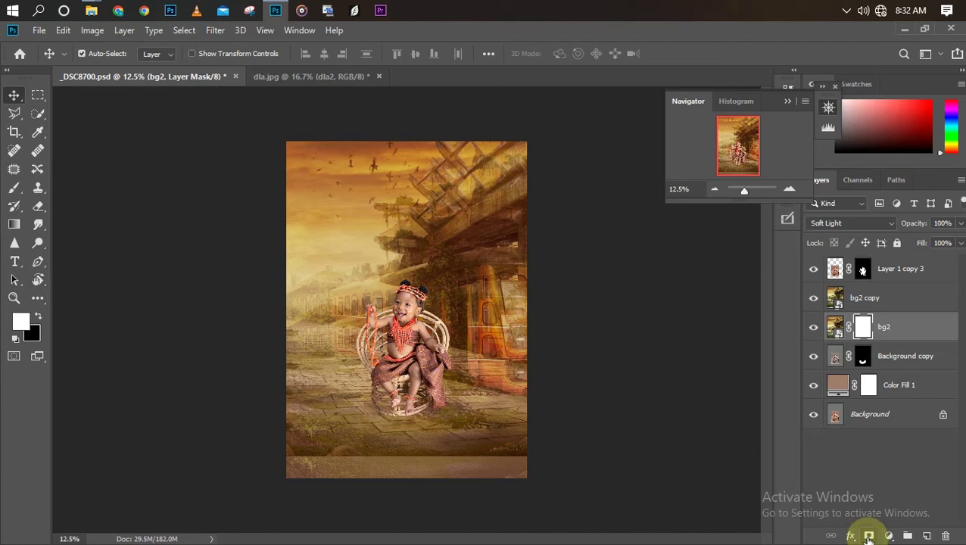
Step: Paint bg2's mask black over the upper scene and train with a 1900 px, 0%-hardness brush
left_click(13, 187)
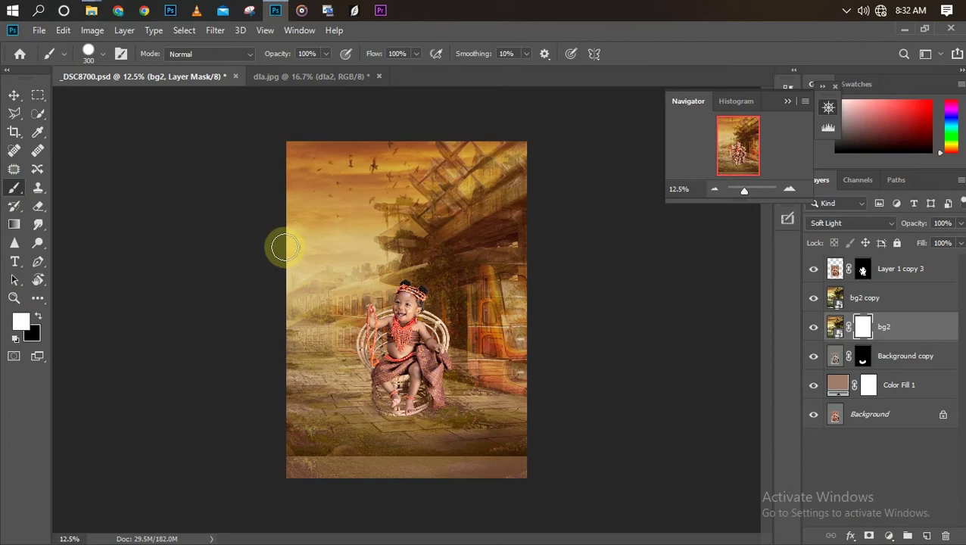
key("bracketright")
key("bracketright")
key("bracketright")
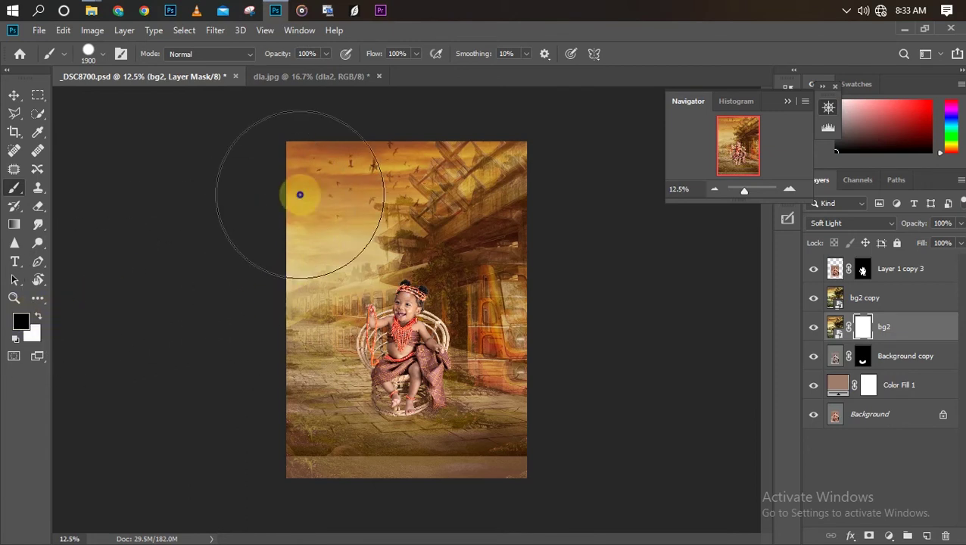
left_click_drag(297, 194, 388, 189)
left_click_drag(493, 258, 410, 237)
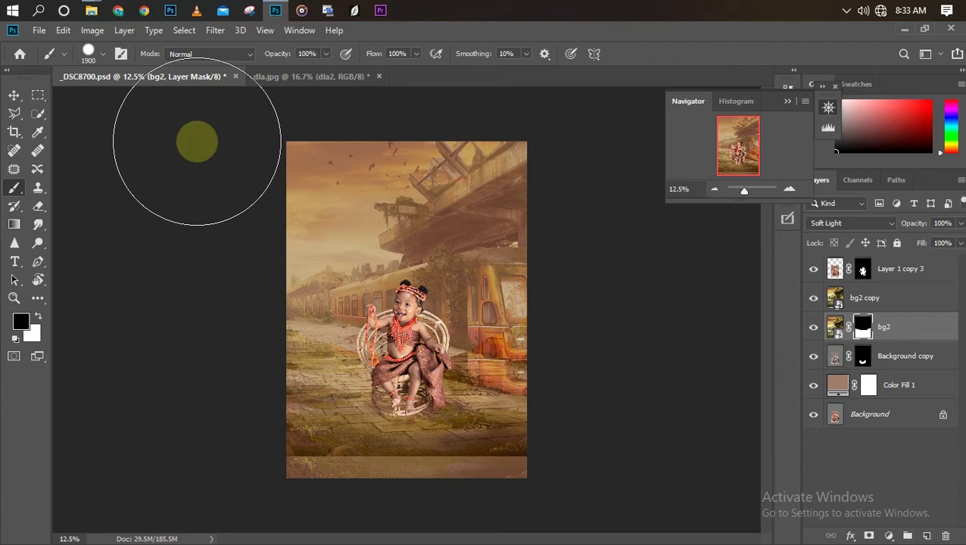
left_click(104, 56)
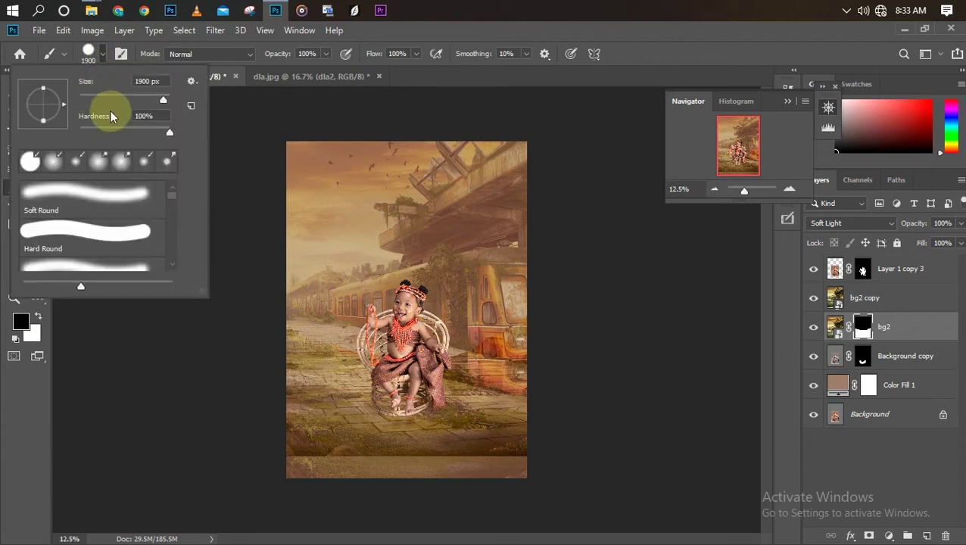
type("0")
key("Return")
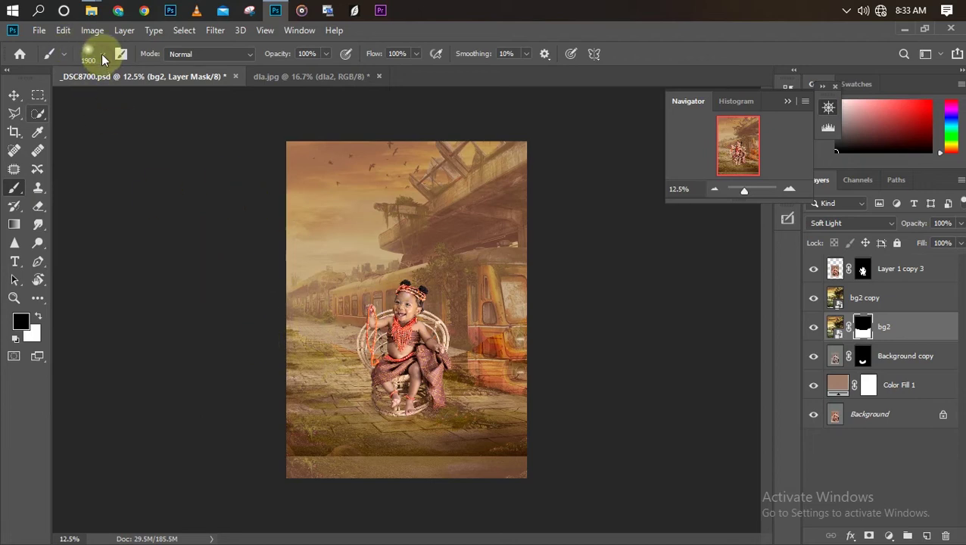
Step: Paint out the rest of bg2's haze over the child, the left side and the lower image
mouse_move(254, 297)
left_mouse_down()
mouse_move(414, 341)
mouse_move(345, 399)
left_mouse_up()
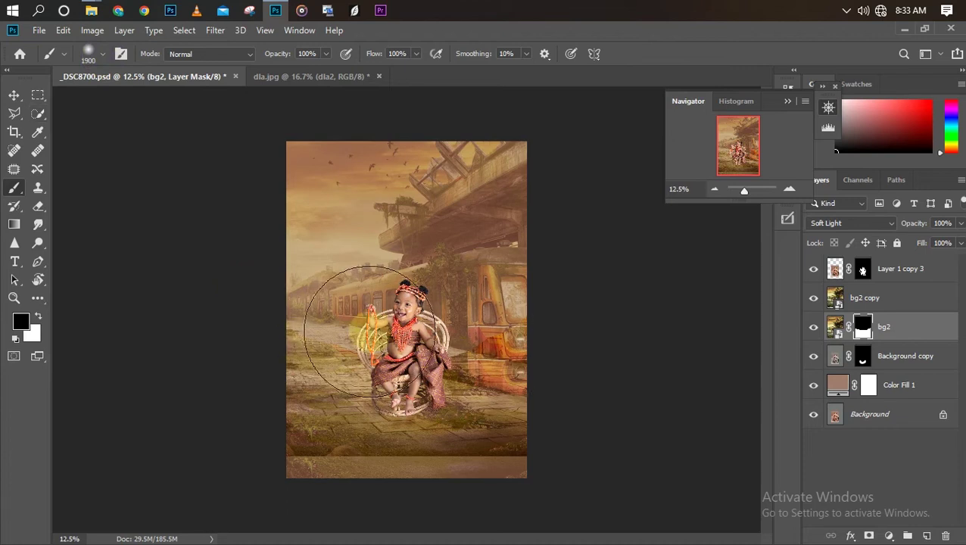
right_click(296, 338)
key("Return")
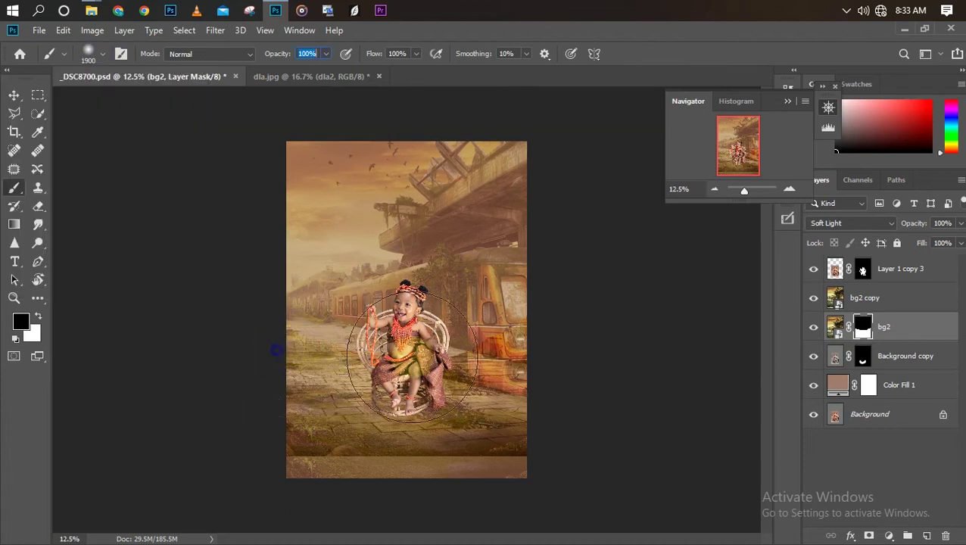
mouse_move(327, 331)
left_mouse_down()
mouse_move(453, 323)
mouse_move(319, 318)
mouse_move(394, 323)
mouse_move(500, 350)
mouse_move(511, 366)
mouse_move(500, 386)
mouse_move(388, 399)
mouse_move(297, 361)
mouse_move(391, 345)
mouse_move(496, 294)
mouse_move(445, 232)
mouse_move(520, 245)
left_mouse_up()
key("ctrl+plus")
key("ctrl+minus")
mouse_move(399, 414)
left_mouse_down()
mouse_move(475, 463)
mouse_move(492, 532)
mouse_move(397, 475)
mouse_move(755, 369)
left_mouse_up()
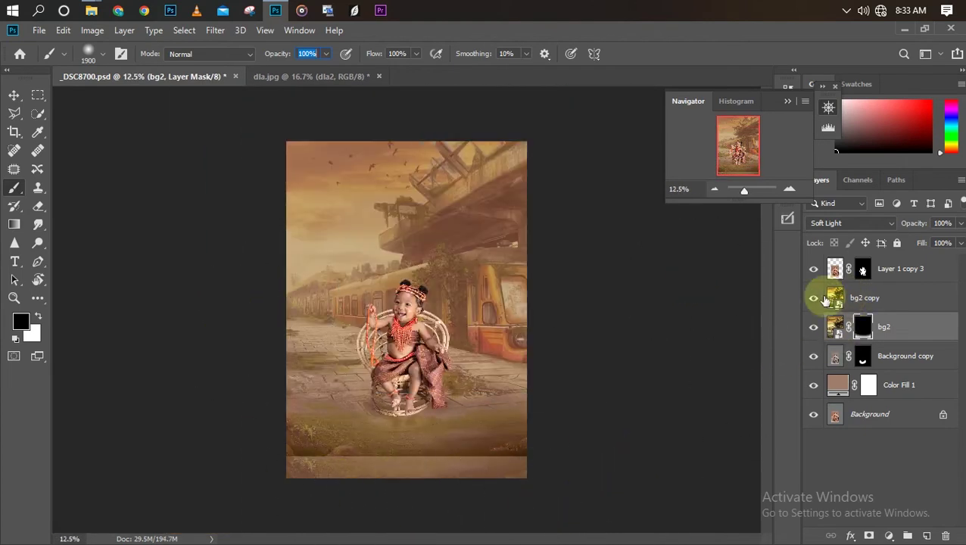
left_click(887, 301)
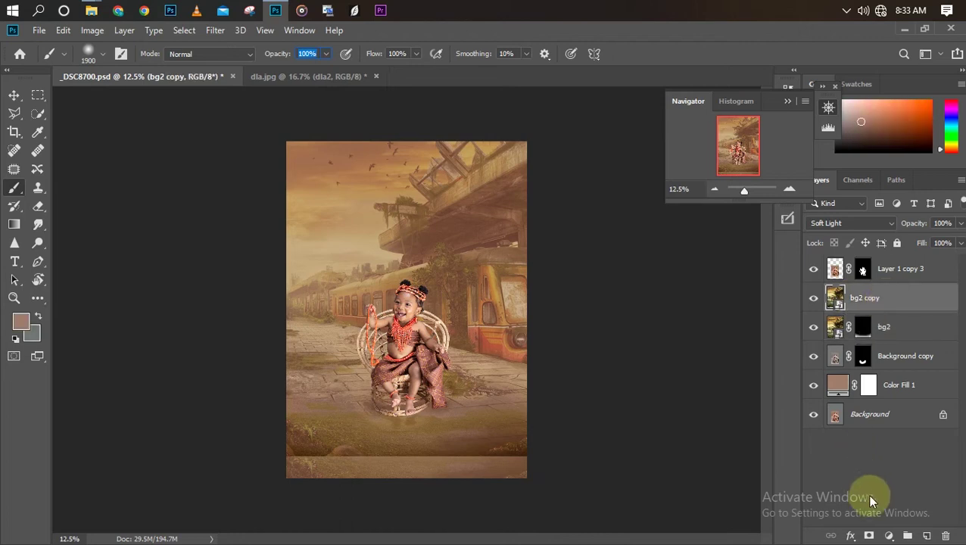
Step: Add a mask to bg2 copy and paint out its bottom strip with a 500 px brush
left_click(869, 535)
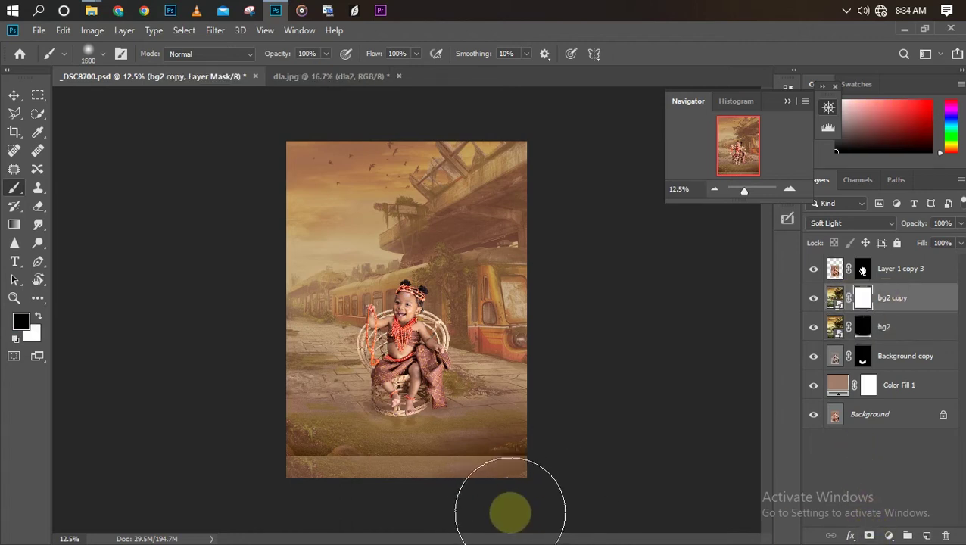
key("bracketleft")
key("bracketleft")
key("bracketleft")
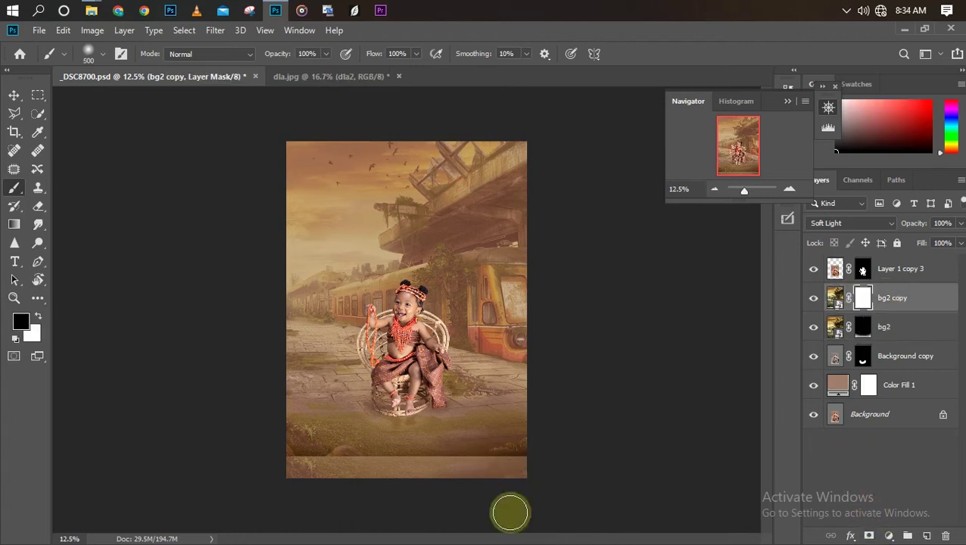
mouse_move(274, 455)
left_mouse_down()
mouse_move(416, 469)
mouse_move(527, 459)
left_mouse_up()
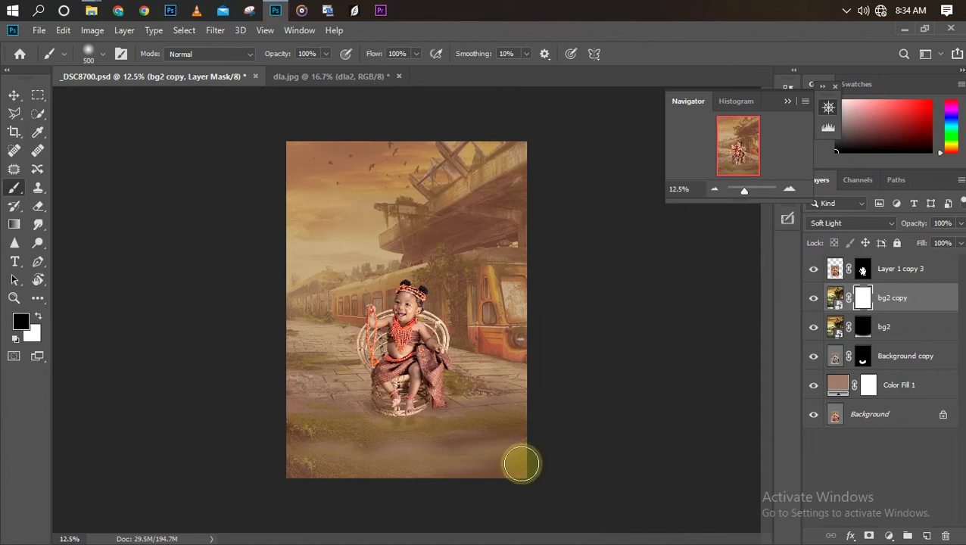
key("ctrl+plus")
key("ctrl+minus")
key("ctrl+minus")
key("ctrl+minus")
key("ctrl+minus")
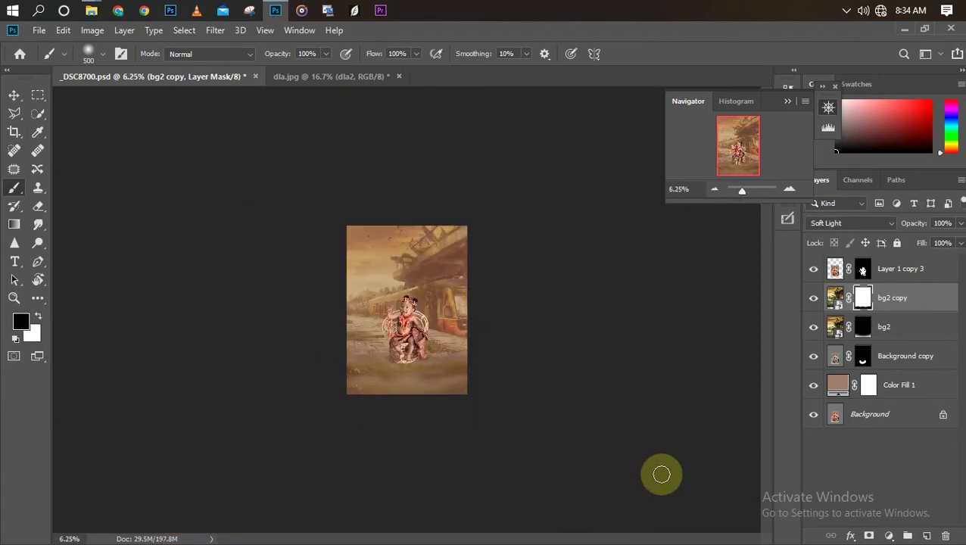
key("ctrl+plus")
key("ctrl+plus")
key("ctrl+plus")
key("ctrl+plus")
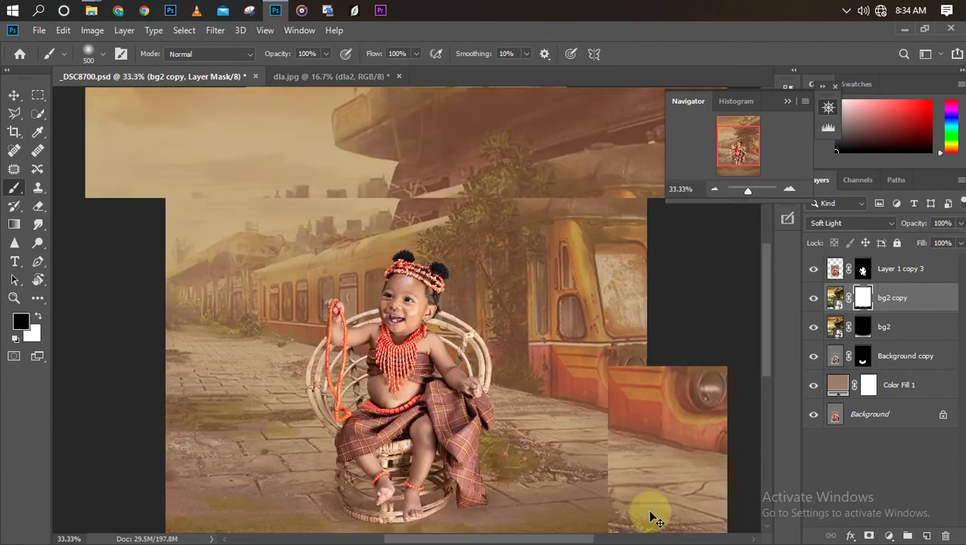
key("ctrl+minus")
key("ctrl+minus")
key("ctrl+minus")
key("ctrl+minus")
key("ctrl+plus")
key("ctrl+plus")
key("ctrl+plus")
key("ctrl+plus")
key("ctrl+minus")
key("ctrl+minus")
key("ctrl+minus")
key("ctrl+minus")
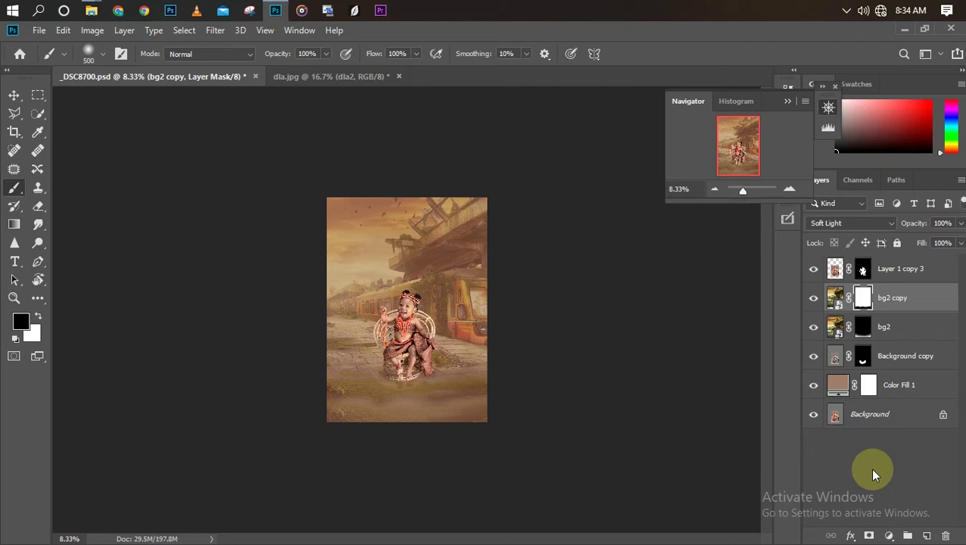
left_click(889, 536)
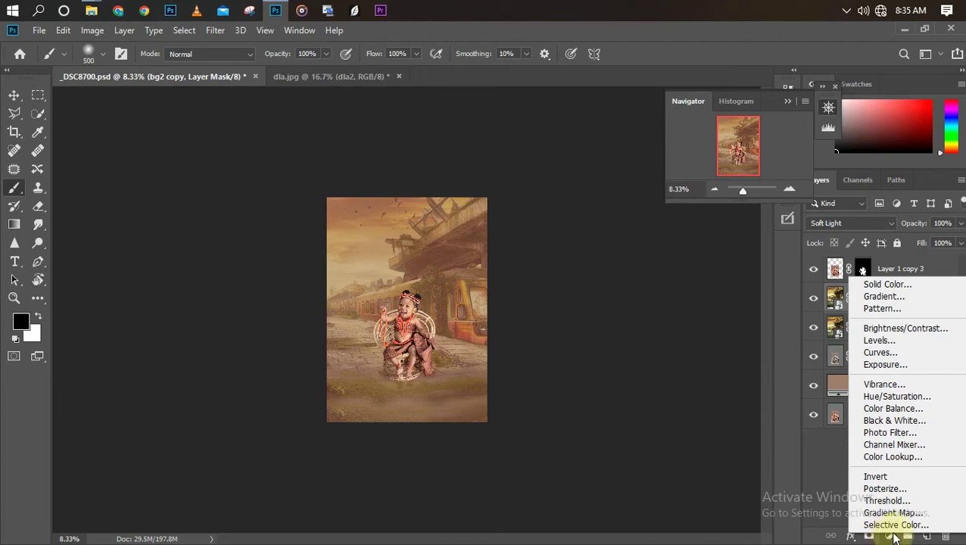
Step: Add a Color Lookup layer with the Adoras - Standard.3dl LUT and compare it on and off
left_click(909, 456)
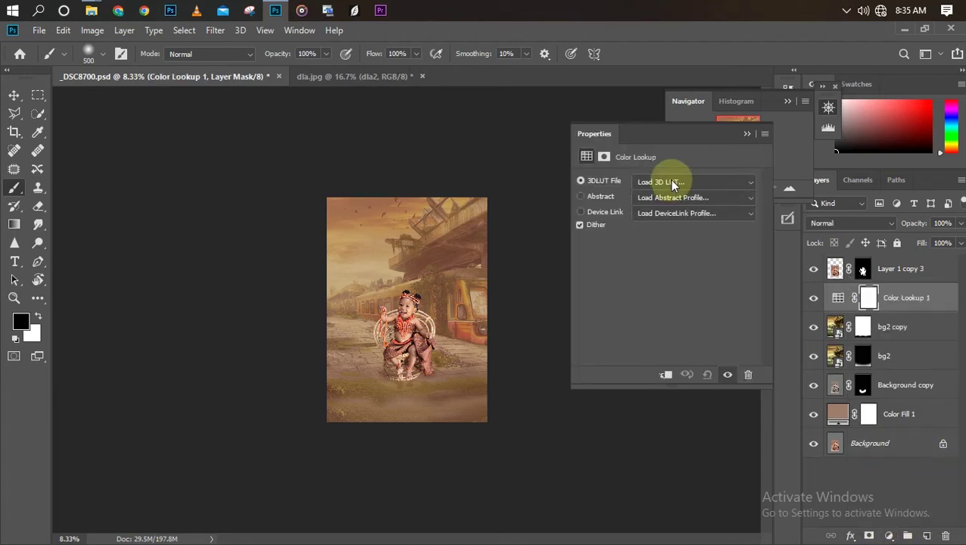
left_click(671, 183)
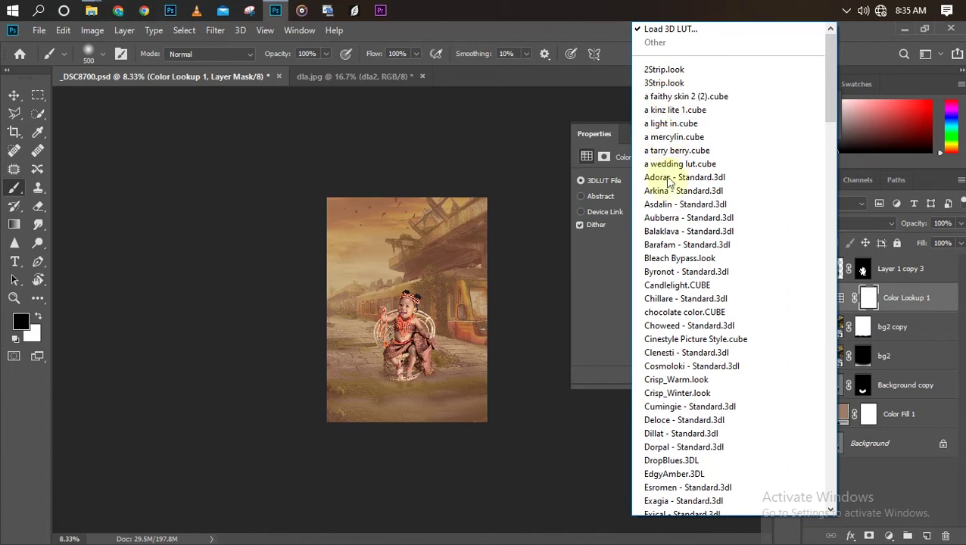
left_click(671, 177)
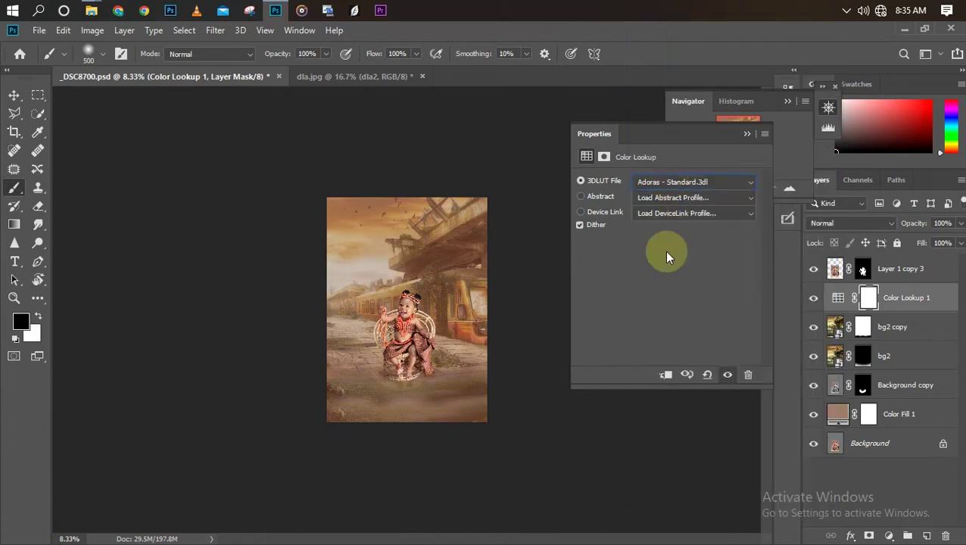
key("ctrl+plus")
key("ctrl+plus")
key("ctrl+plus")
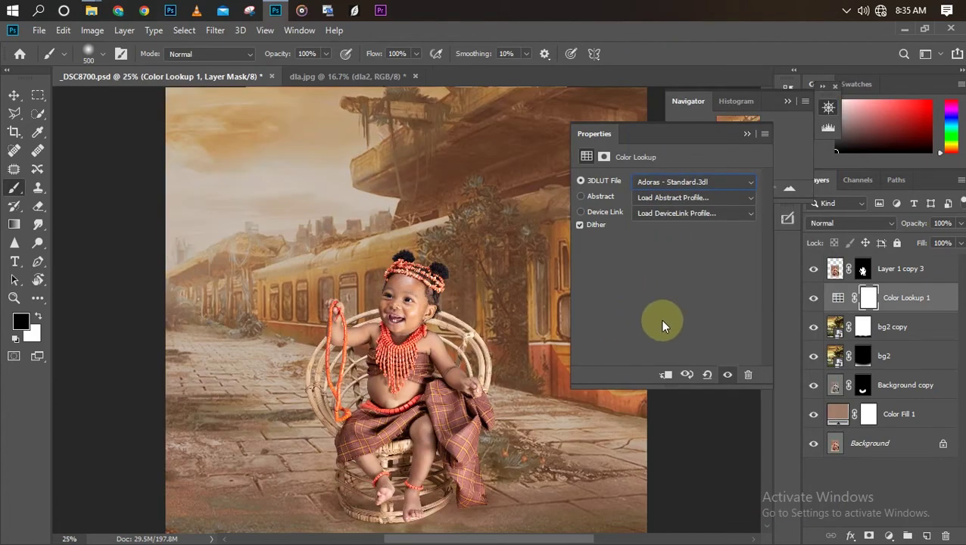
key("ctrl+minus")
key("ctrl+minus")
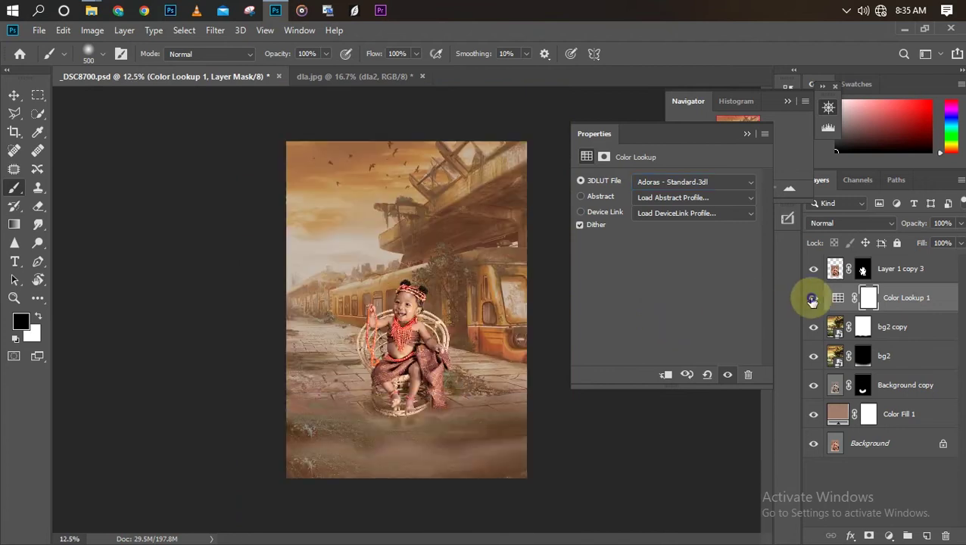
left_click(811, 299)
left_click(812, 299)
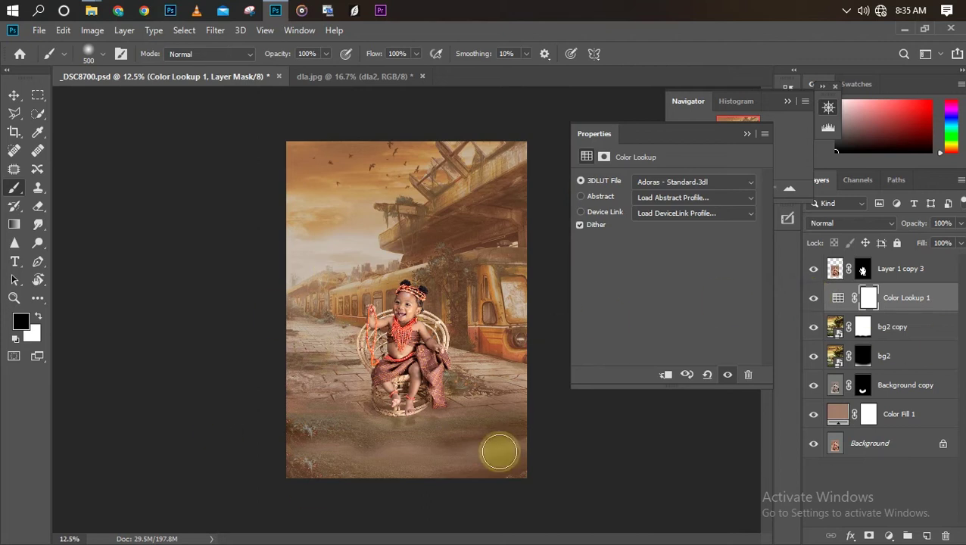
left_click(924, 336)
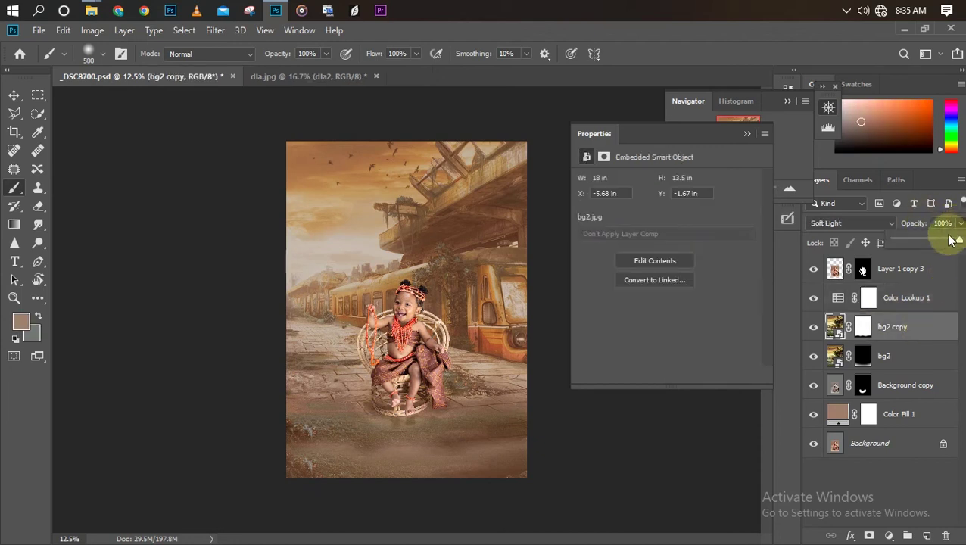
Step: Lower the opacity of both the bg2 copy and bg2 layers to about 62%
left_click_drag(937, 243, 935, 242)
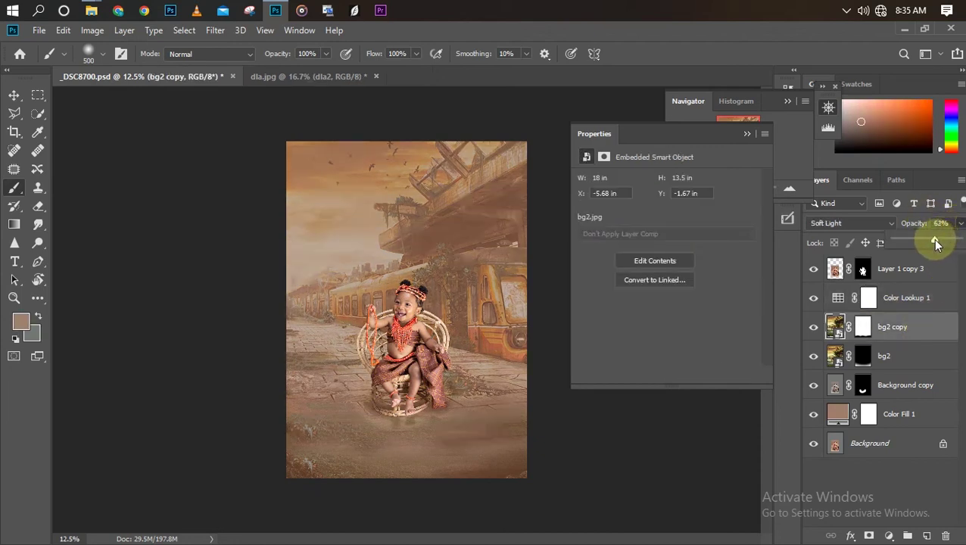
left_click(919, 356)
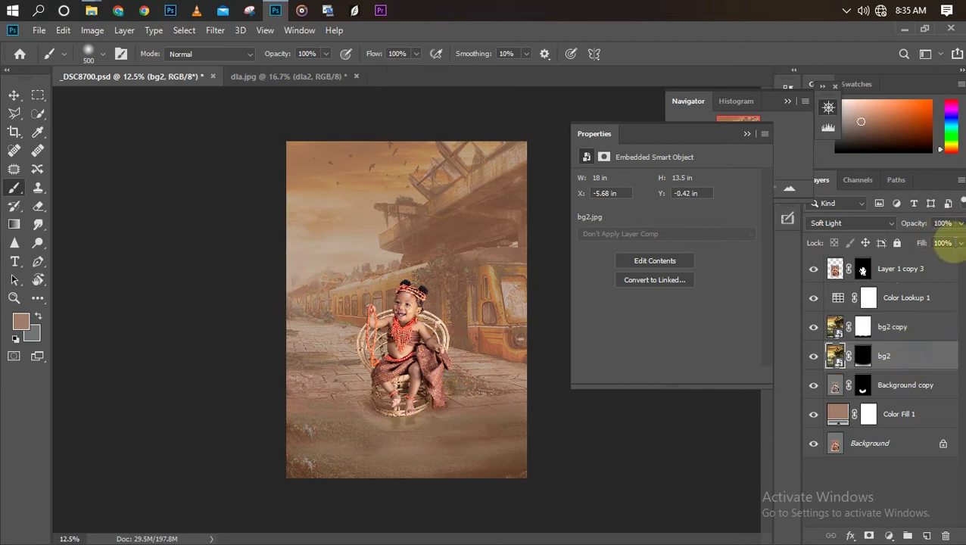
left_click(959, 224)
left_click_drag(943, 241, 941, 240)
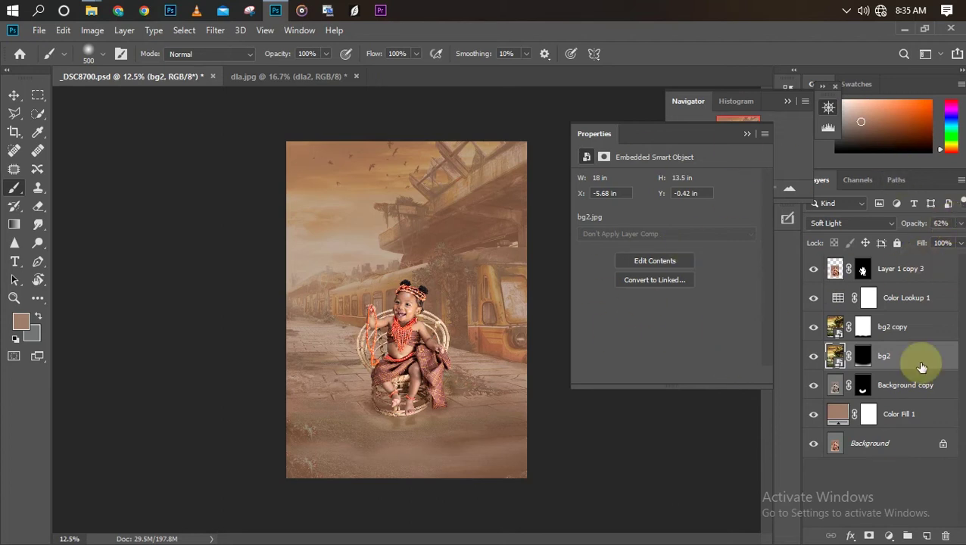
left_click(913, 261)
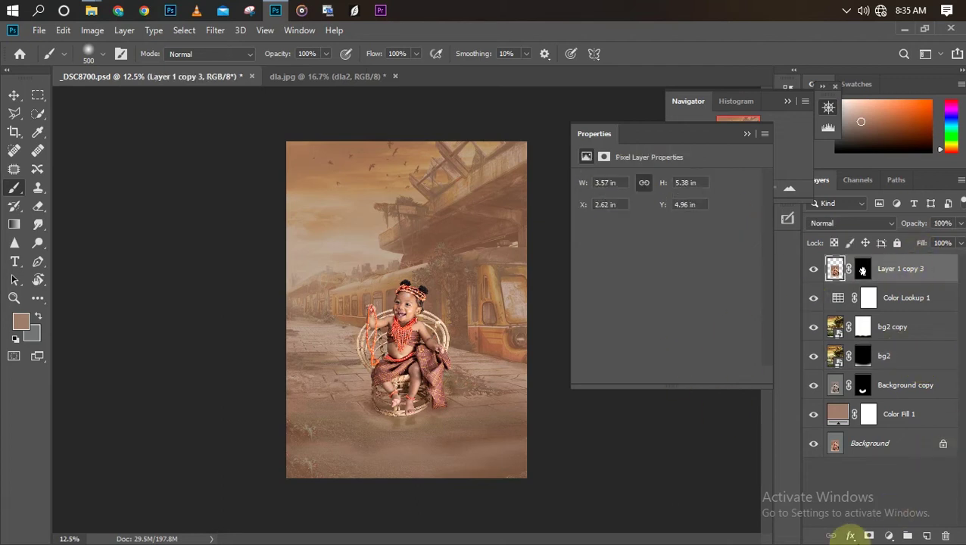
Step: Add a Color Lookup layer above the baby using the NATURAL COLOR.CUBE LUT
left_click(888, 535)
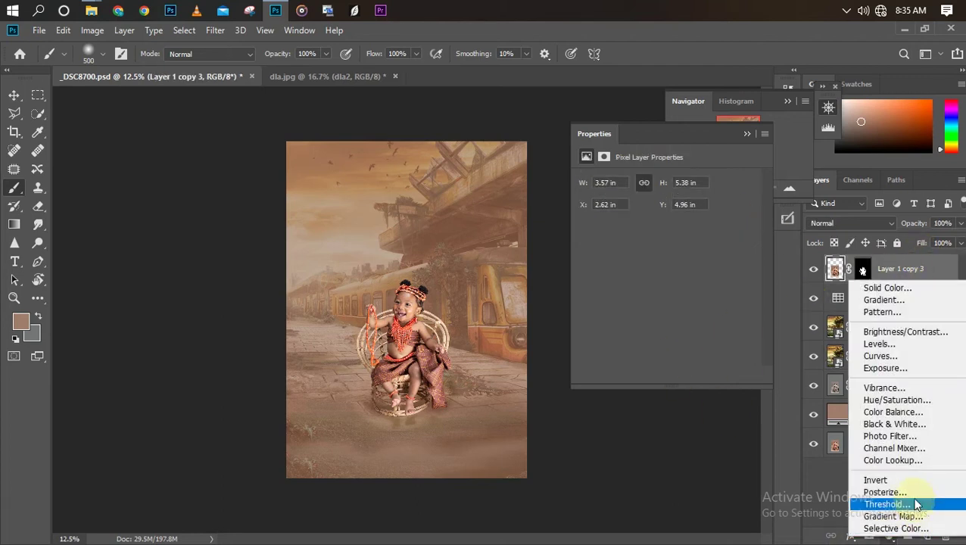
left_click(892, 460)
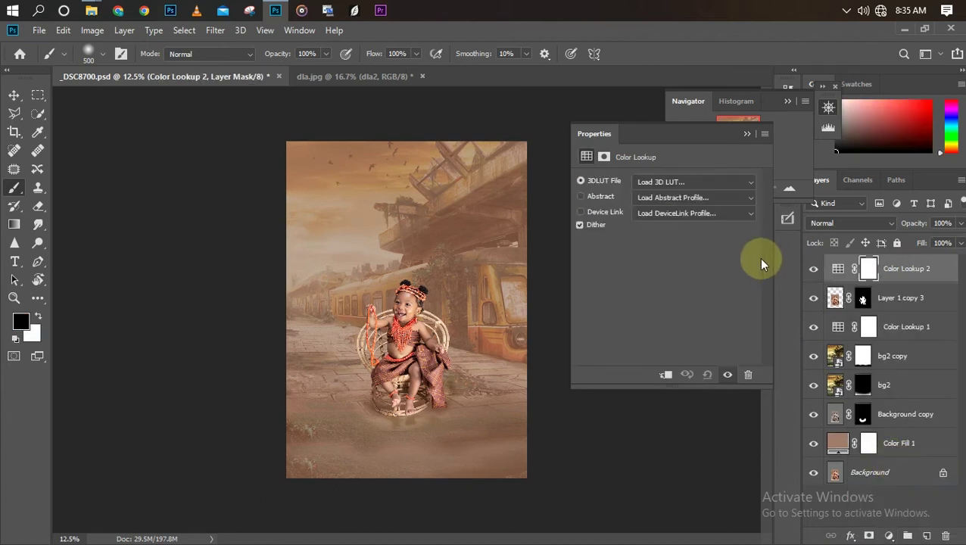
left_click(692, 181)
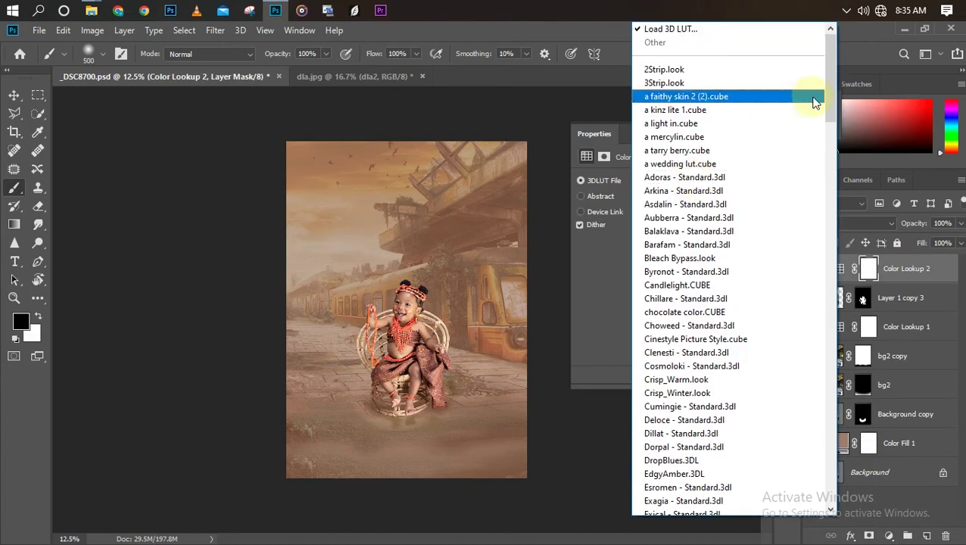
left_click_drag(831, 99, 823, 297)
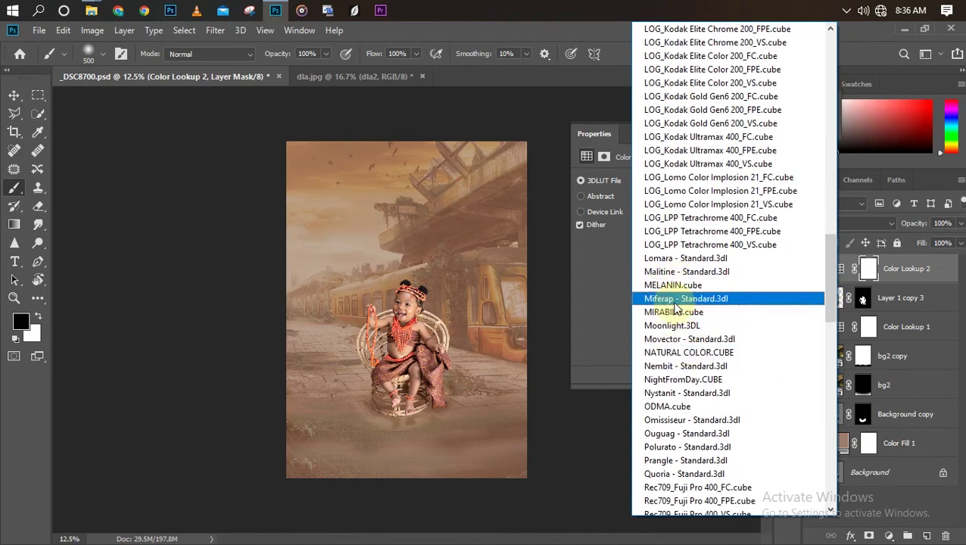
left_click(663, 353)
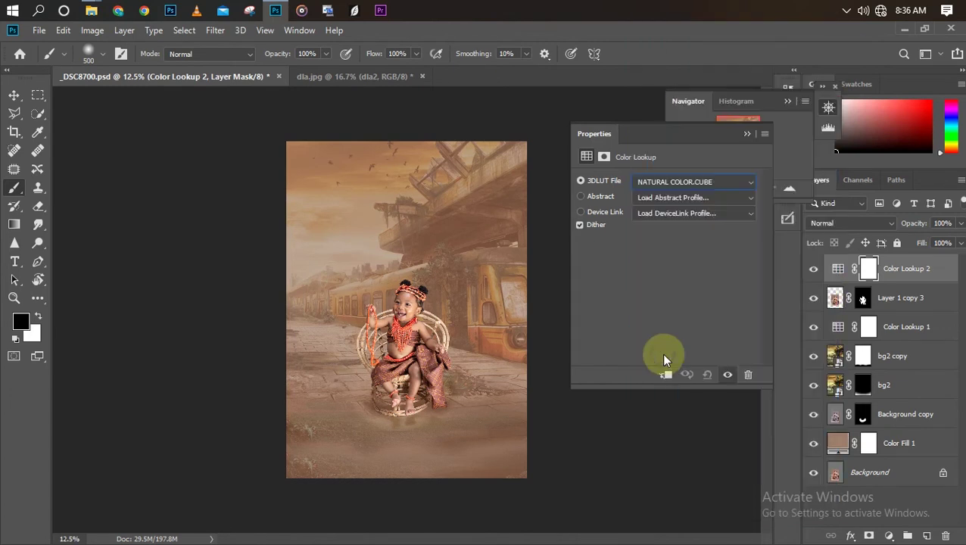
key("ctrl+plus")
key("ctrl+plus")
key("ctrl+plus")
key("ctrl+minus")
key("ctrl+minus")
key("ctrl+minus")
key("ctrl+plus")
key("ctrl+plus")
key("ctrl+plus")
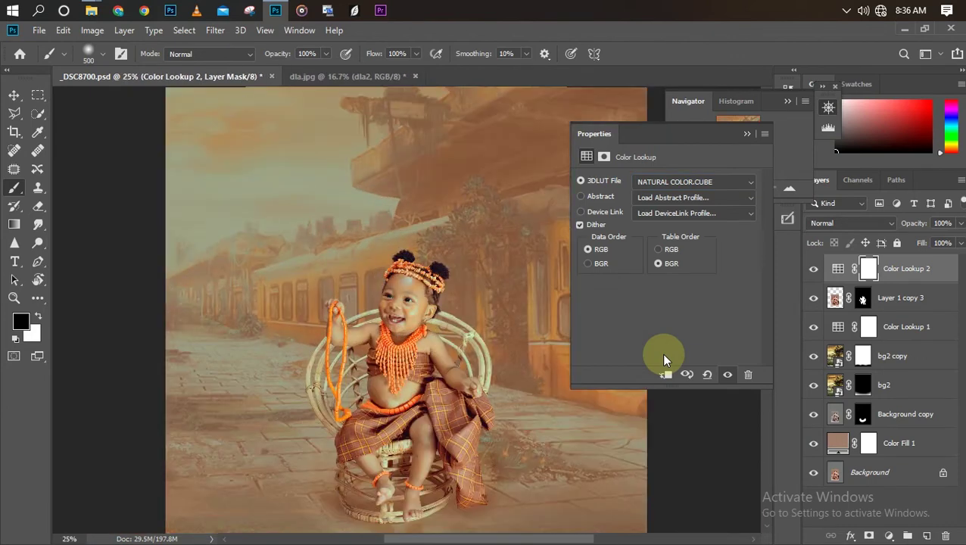
key("ctrl+minus")
key("ctrl+minus")
key("ctrl+minus")
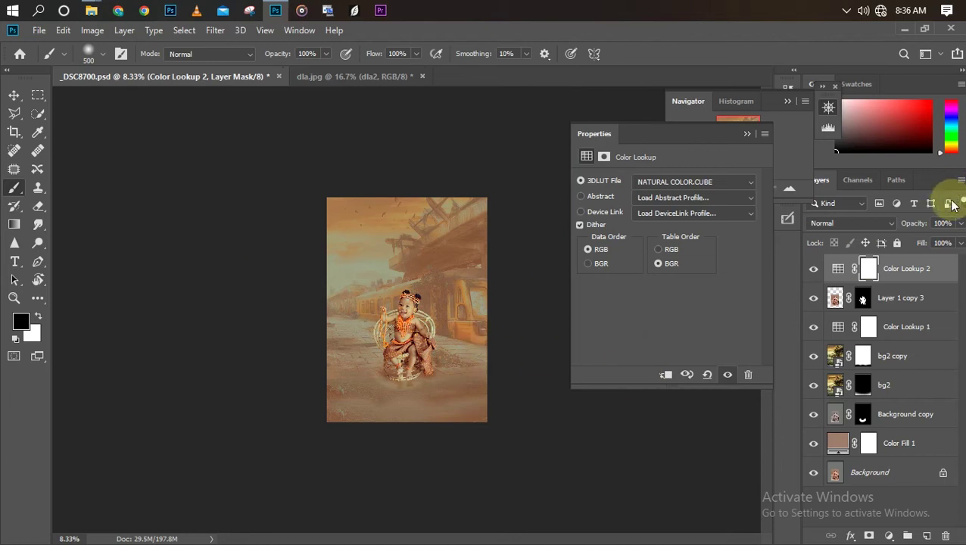
Step: Set Color Lookup 2's opacity to 49%
left_click(961, 223)
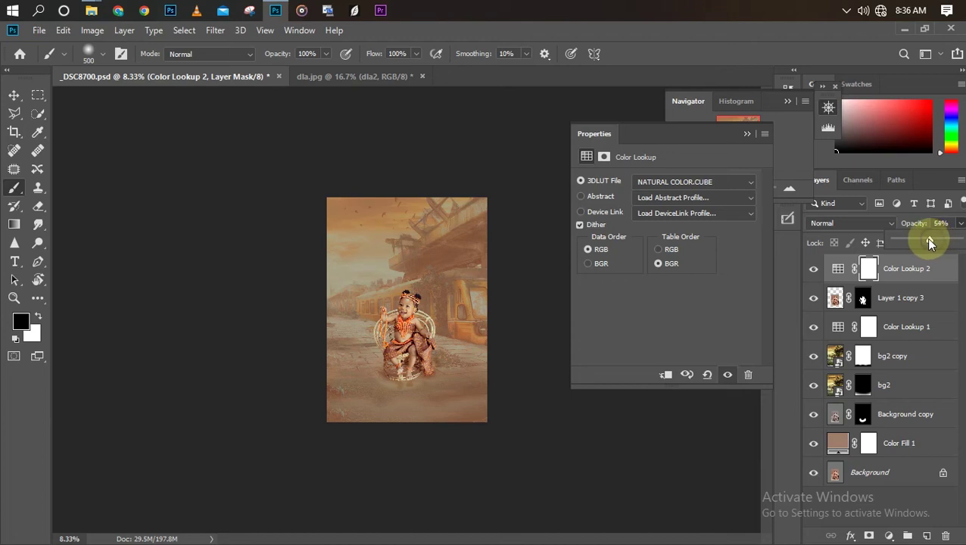
left_click_drag(921, 241, 925, 241)
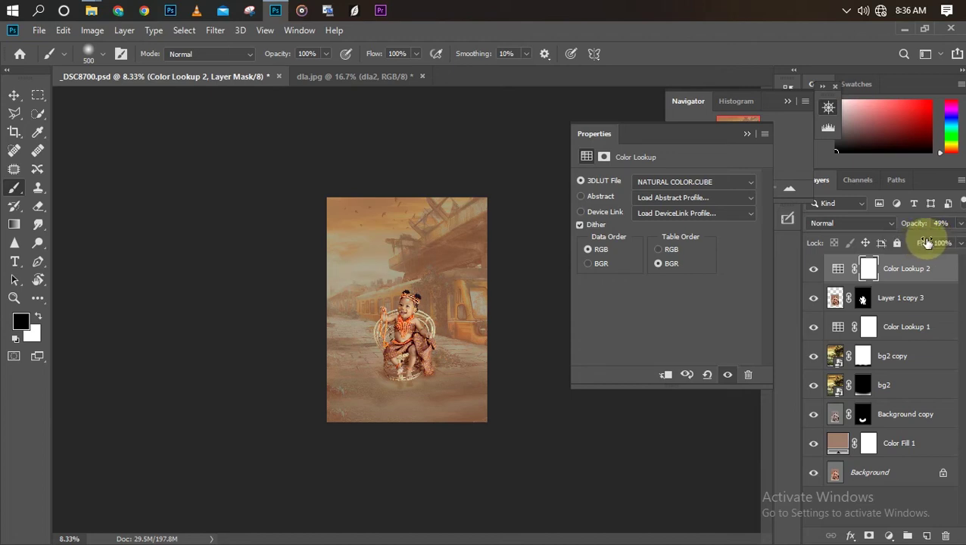
key("ctrl+minus")
key("ctrl+plus")
key("ctrl+plus")
key("ctrl+plus")
key("ctrl+plus")
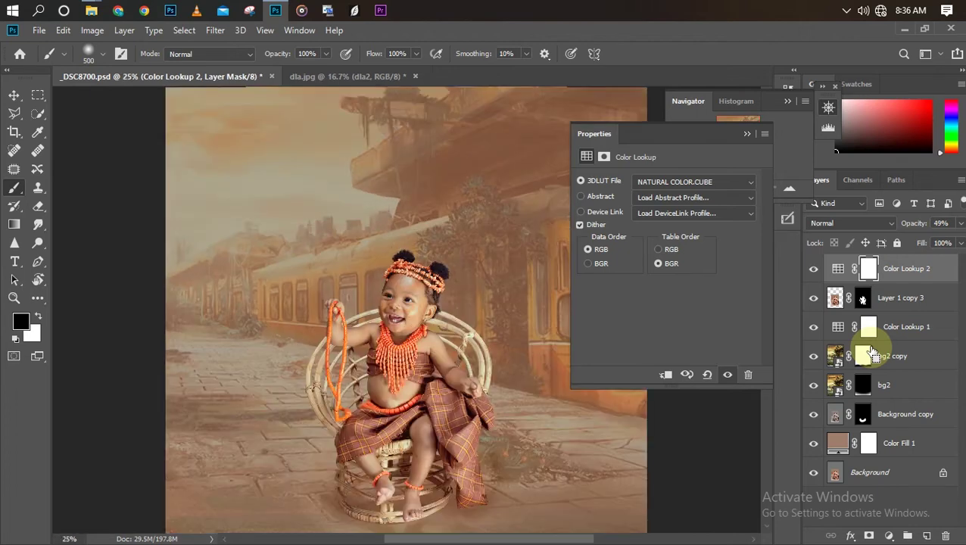
key("ctrl+minus")
key("ctrl+minus")
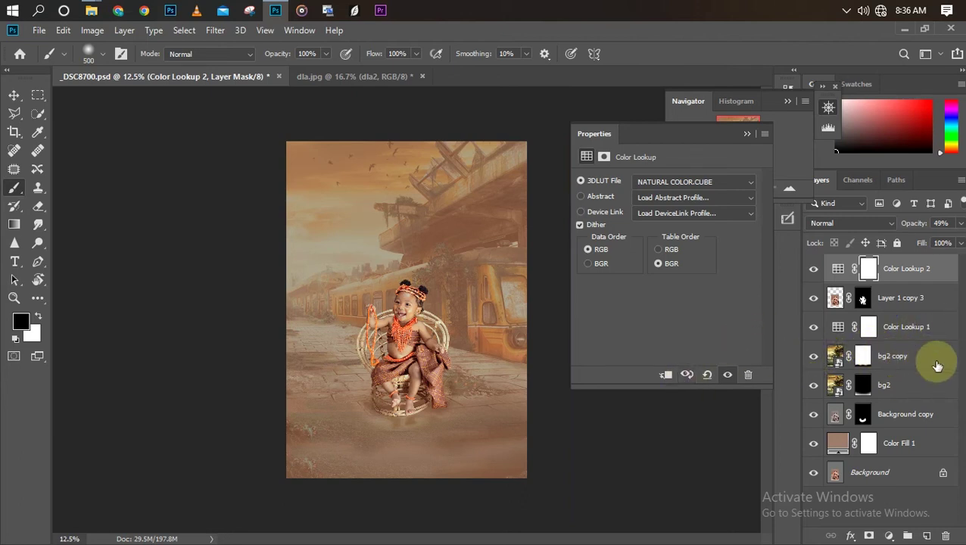
left_click(900, 360)
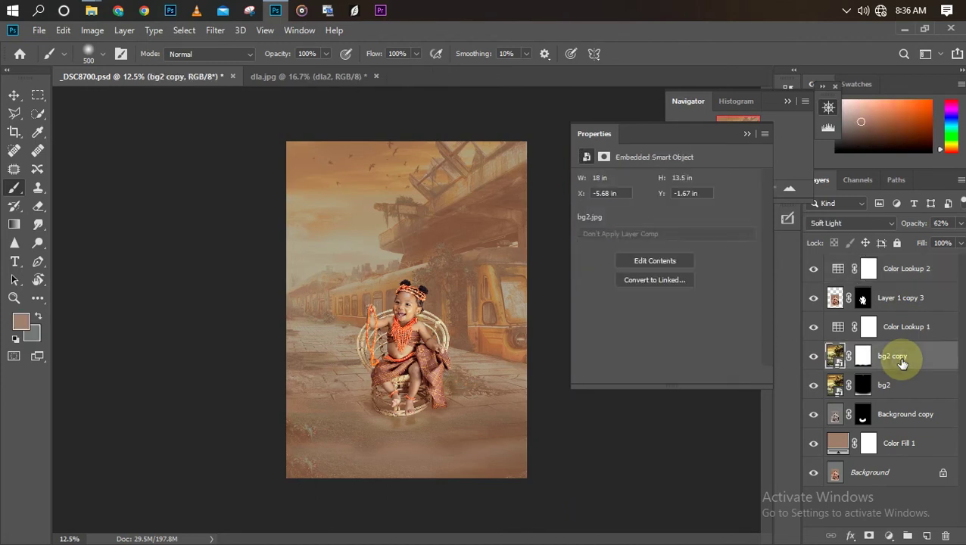
Step: Drag vase.png from the baby mani folder into the Photoshop composite
mouse_move(91, 10)
left_click(217, 78)
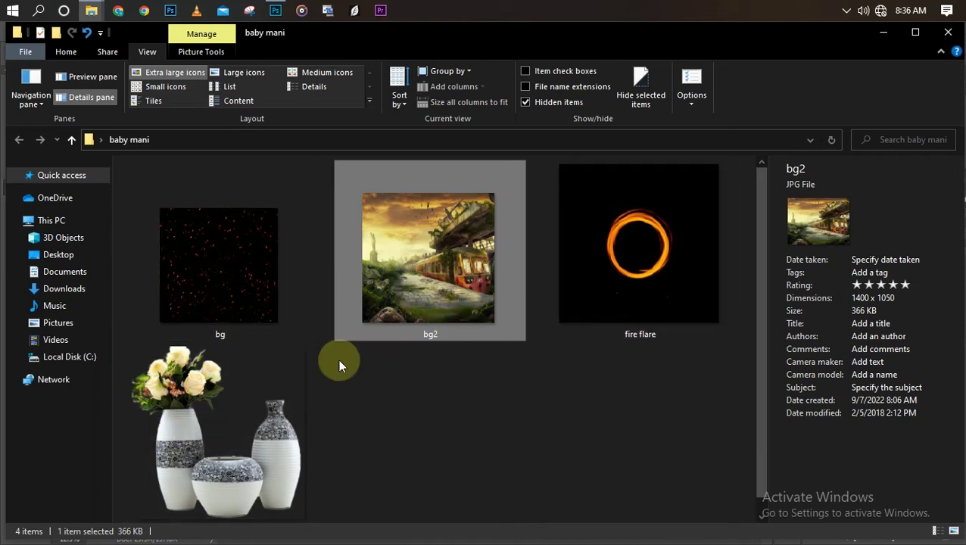
left_click_drag(184, 460, 296, 14)
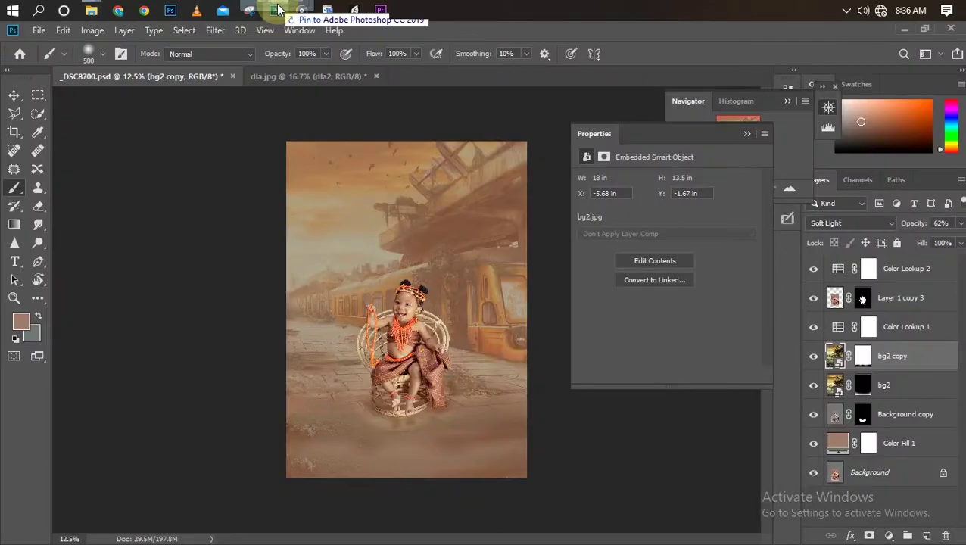
left_click_drag(295, 14, 328, 369)
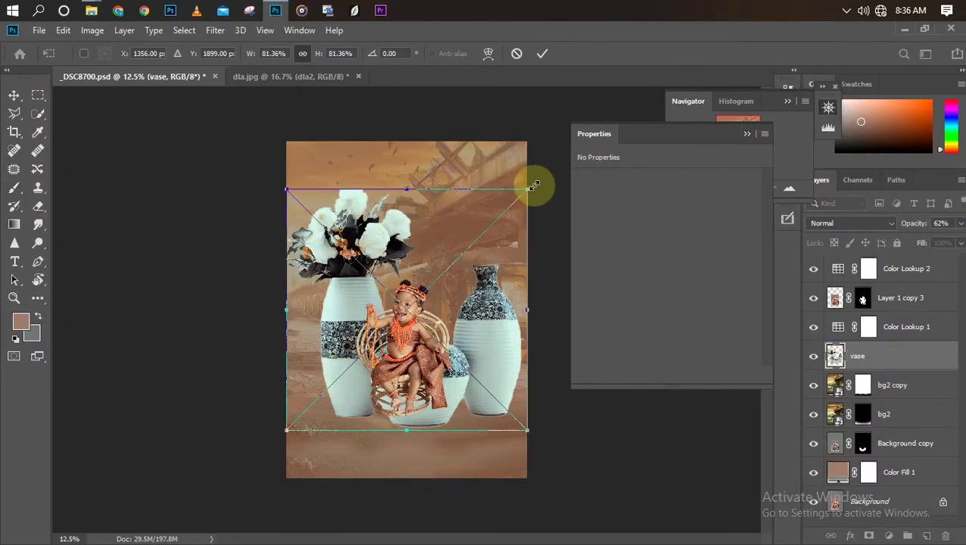
Step: Scale the vase to about 29% and place it left beside the baby
left_click_drag(523, 196, 370, 343)
mouse_move(430, 418)
left_mouse_down()
mouse_move(309, 361)
mouse_move(320, 353)
mouse_move(290, 340)
mouse_move(317, 339)
left_mouse_up()
key("Return")
key("b")
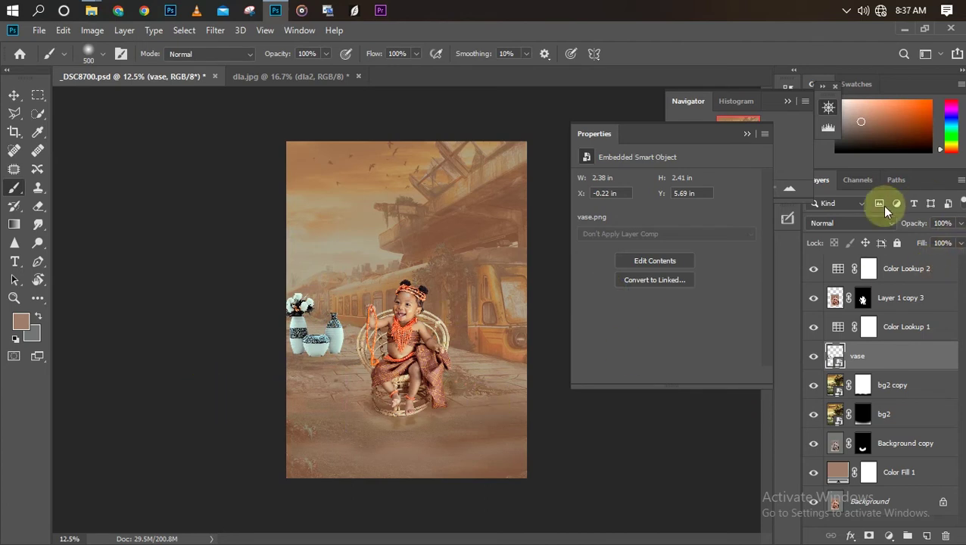
Step: Set the vase layer's blend mode to Soft Light
left_click(885, 221)
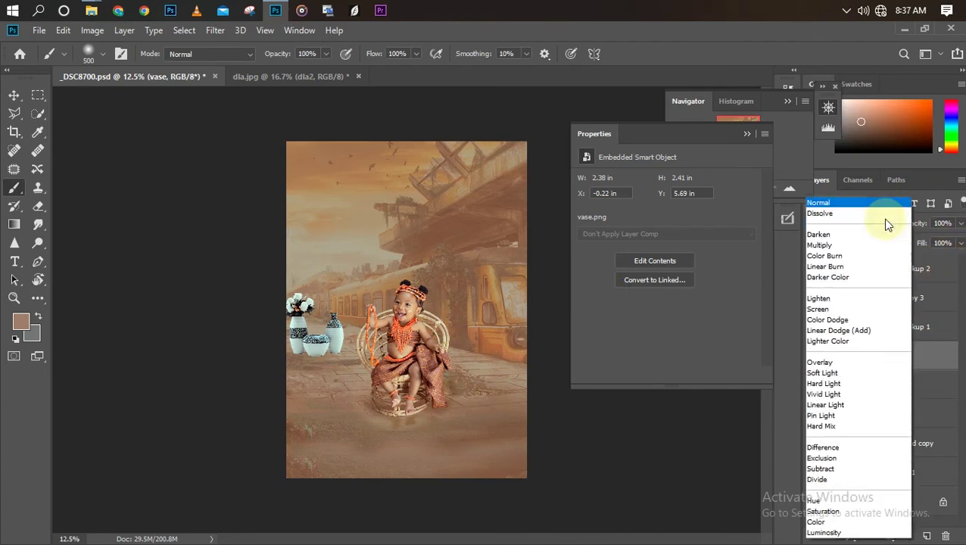
left_click(836, 373)
left_click_drag(836, 376, 387, 331)
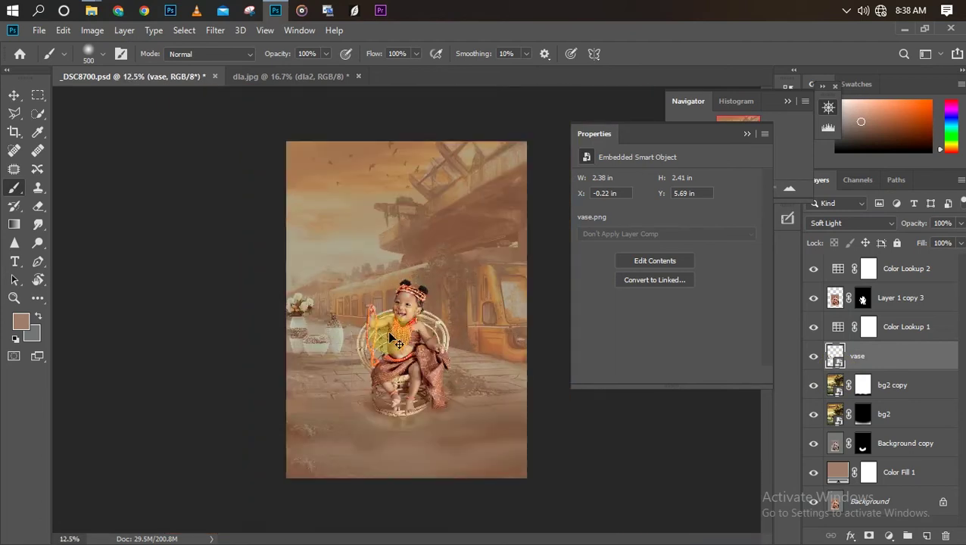
scroll(387, 331, "up", 1)
scroll(387, 331, "down", 2)
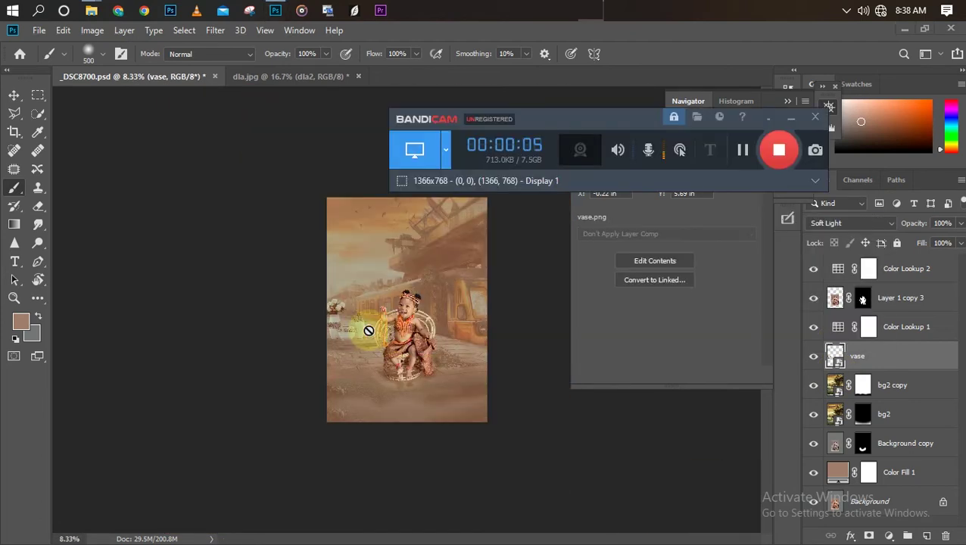
key("alt+Tab")
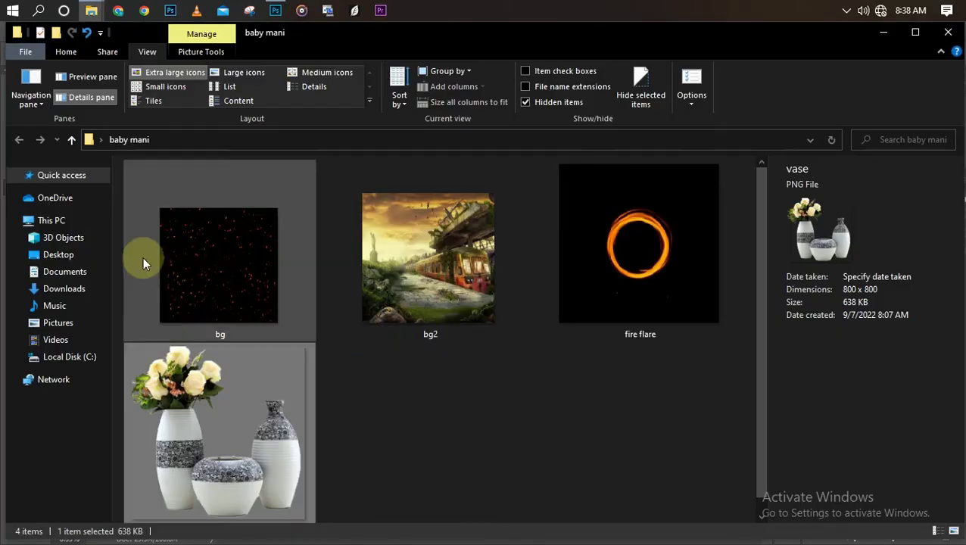
Step: Drag the fire flare image from the baby mani folder into the Photoshop document
left_click_drag(544, 261, 217, 235)
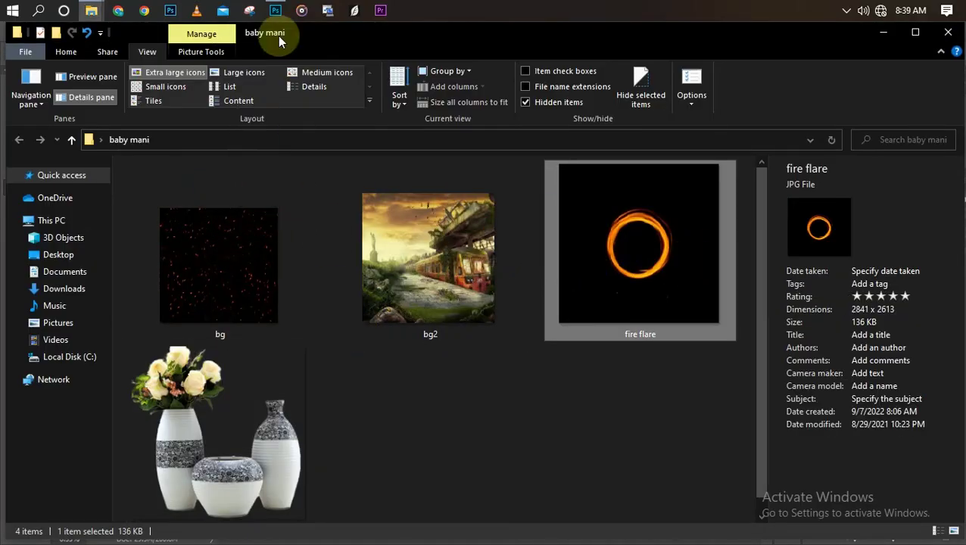
mouse_move(217, 235)
left_mouse_down()
mouse_move(274, 7)
mouse_move(380, 342)
left_mouse_up()
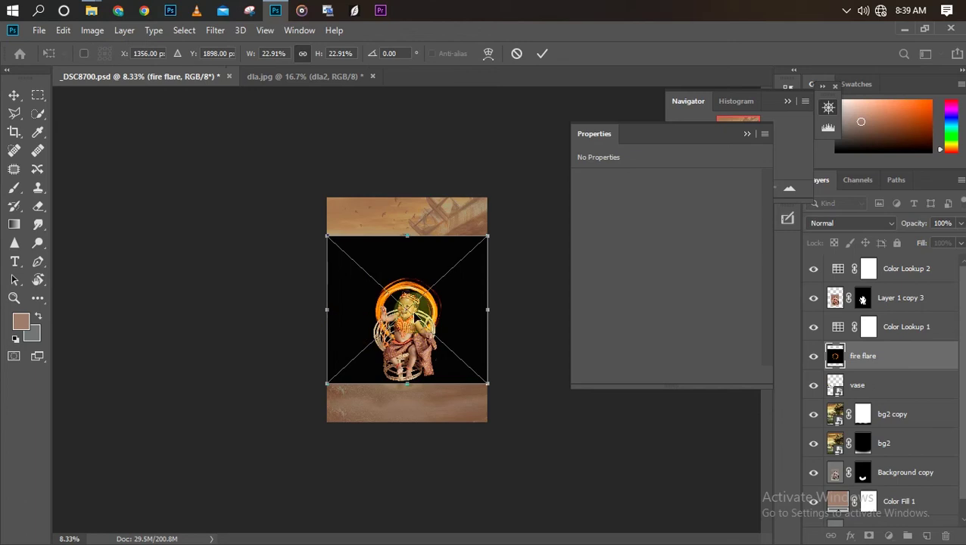
Step: Scale the fire flare to about 27% and centre the ring around the baby
left_click_drag(412, 318, 413, 325)
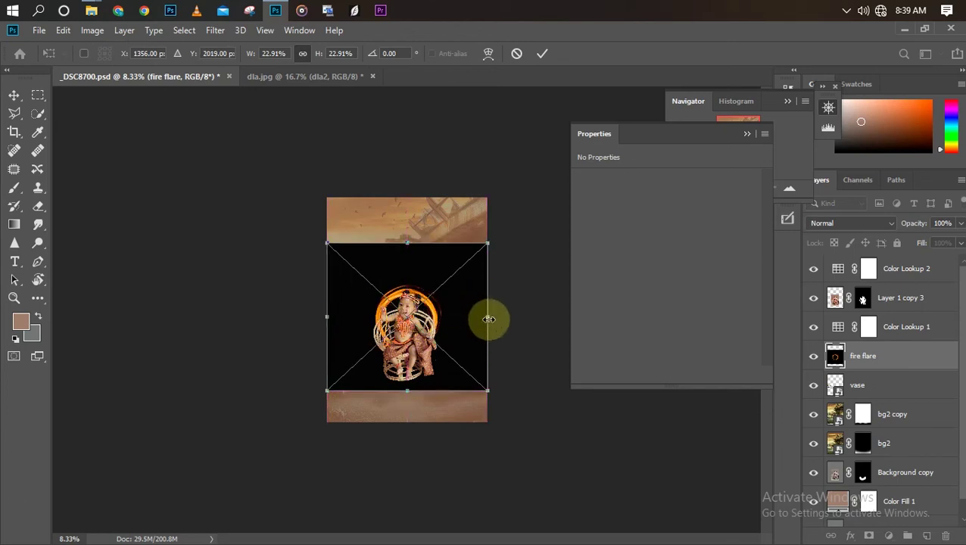
left_click_drag(488, 318, 496, 319)
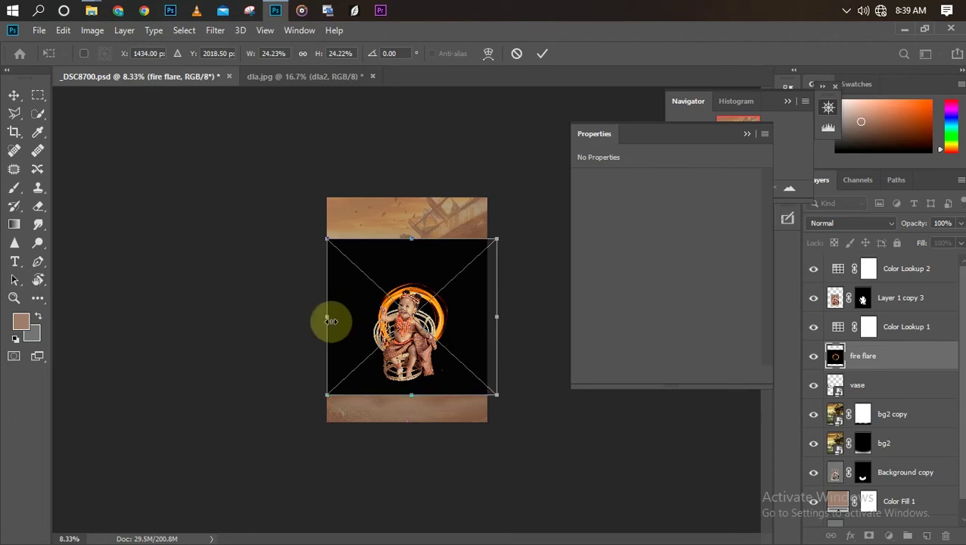
left_click_drag(331, 321, 312, 318)
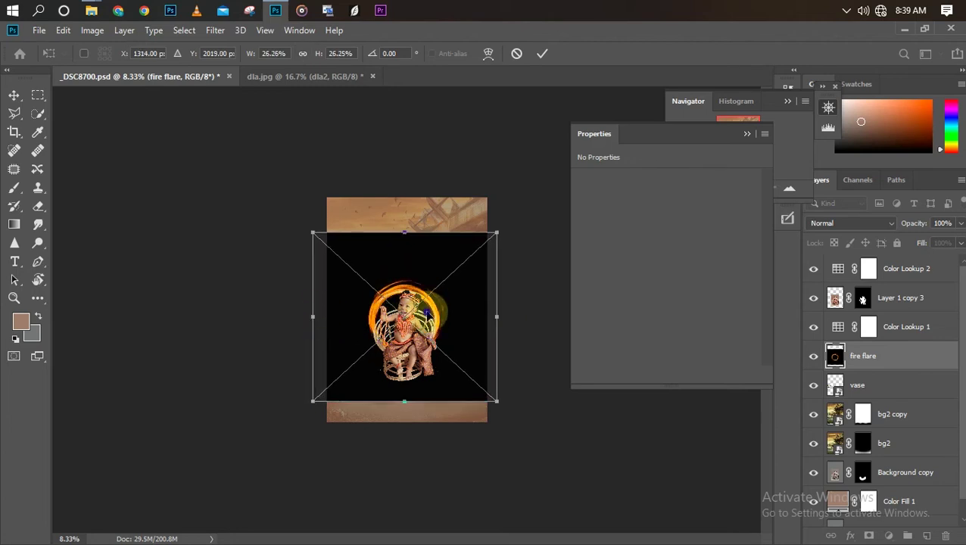
left_click_drag(429, 315, 434, 308)
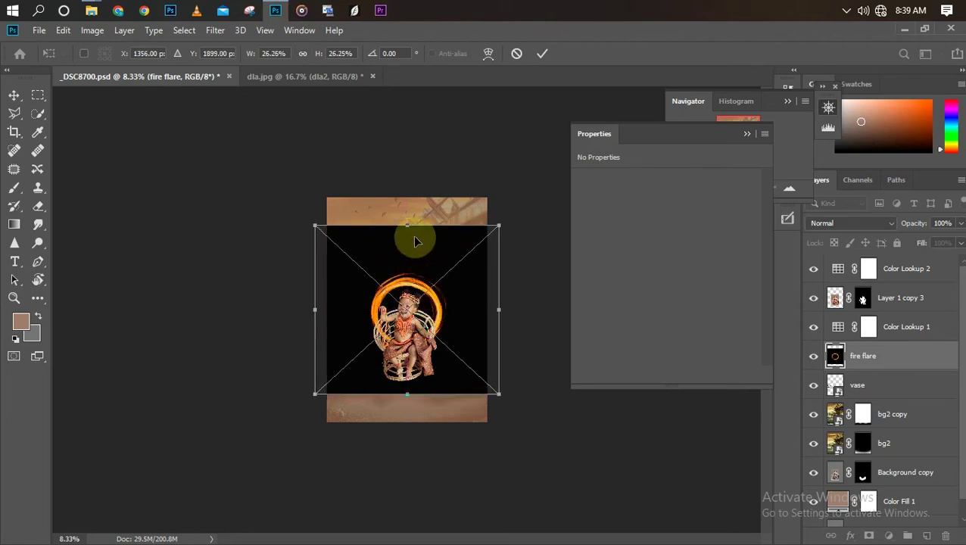
left_click_drag(407, 225, 407, 220)
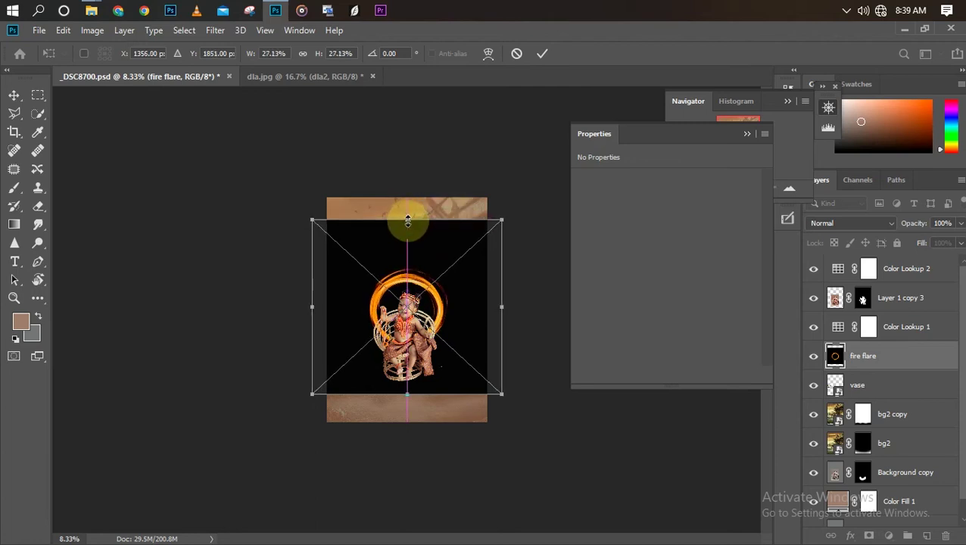
key("b")
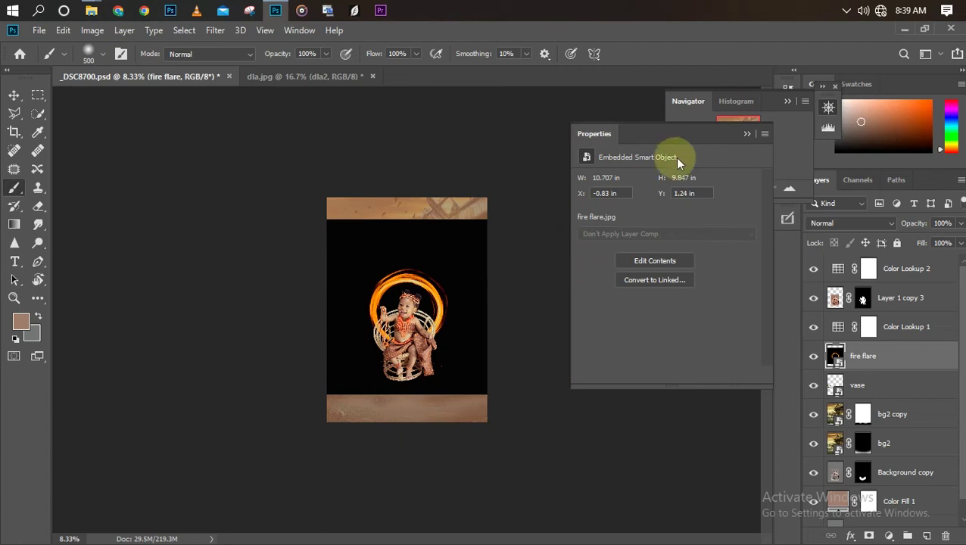
left_click(852, 226)
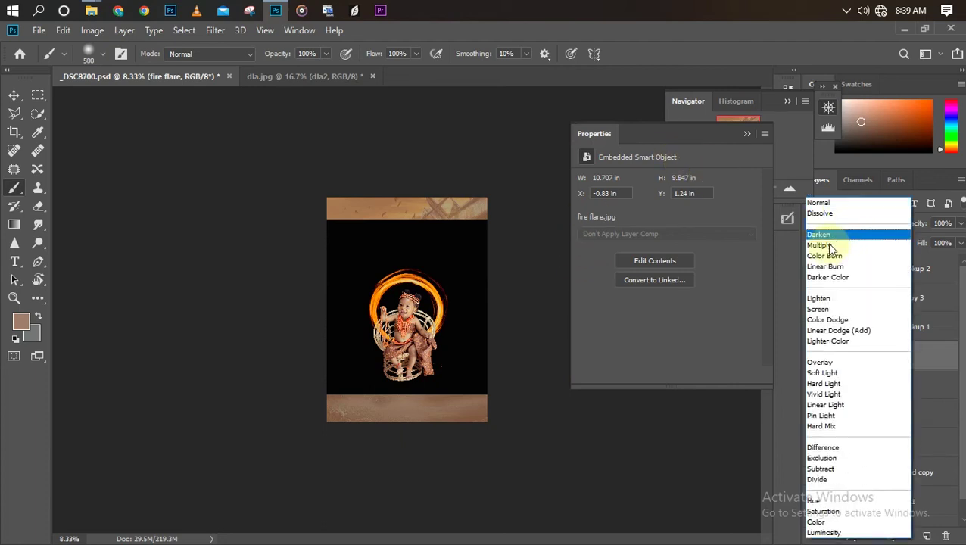
Step: Blend the fire flare in Screen mode, then add an empty layer above Layer 1 copy 3
left_click(821, 311)
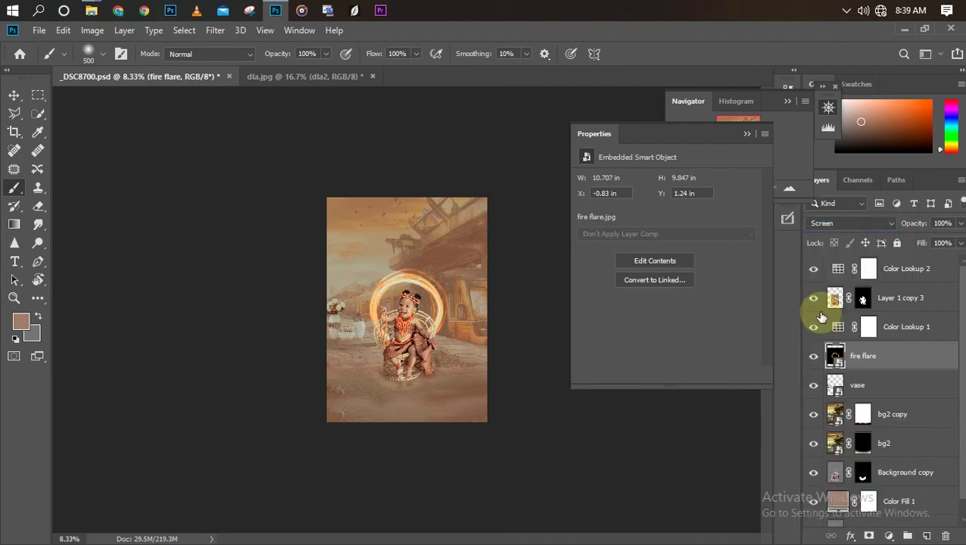
key("ctrl+plus")
key("ctrl+plus")
key("ctrl+plus")
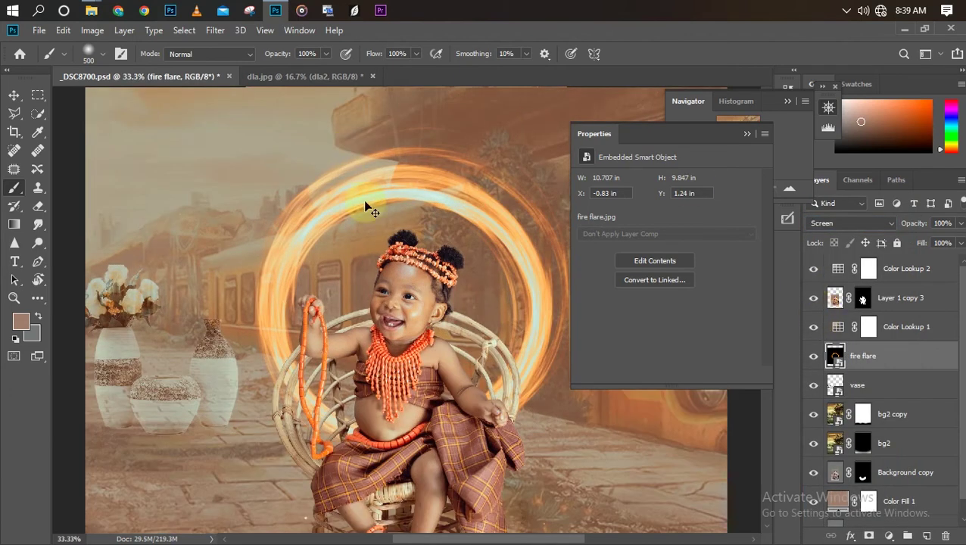
key("ctrl+minus")
key("ctrl+minus")
key("ctrl+minus")
key("ctrl+plus")
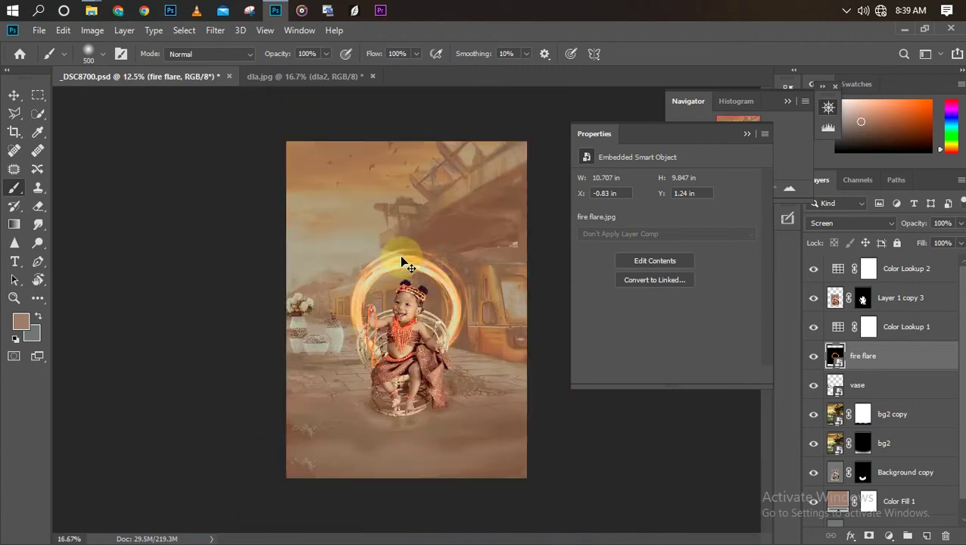
key("ctrl+plus")
key("ctrl+plus")
key("ctrl+plus")
key("ctrl+minus")
key("ctrl+minus")
key("ctrl+minus")
key("ctrl+minus")
key("ctrl+plus")
key("ctrl+plus")
key("ctrl+plus")
key("ctrl+minus")
key("ctrl+minus")
scroll(488, 370, "up", 2)
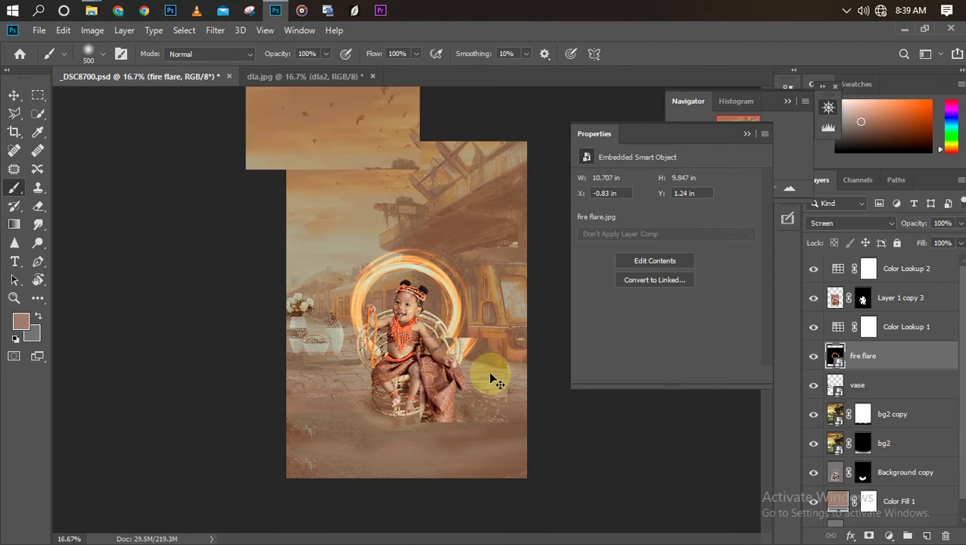
scroll(490, 374, "down", 2)
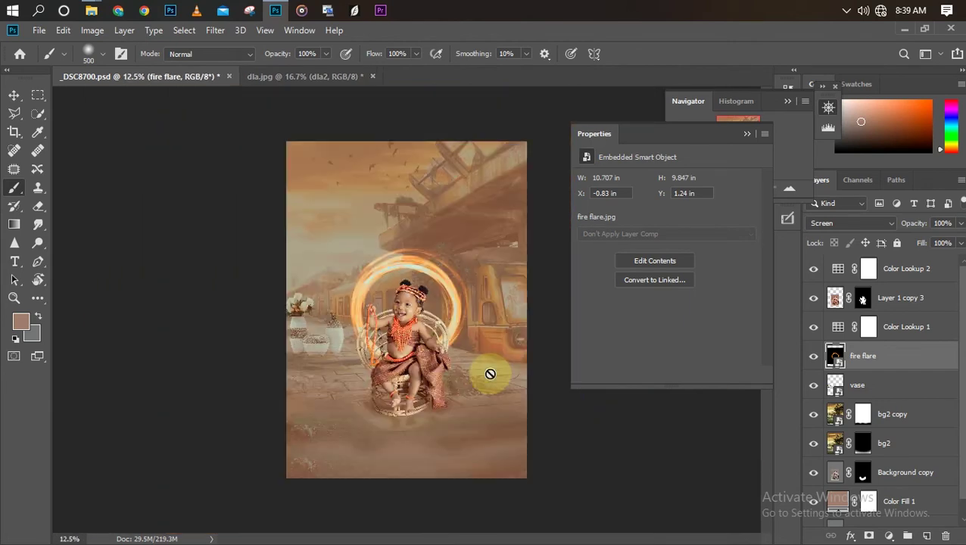
left_click(913, 302)
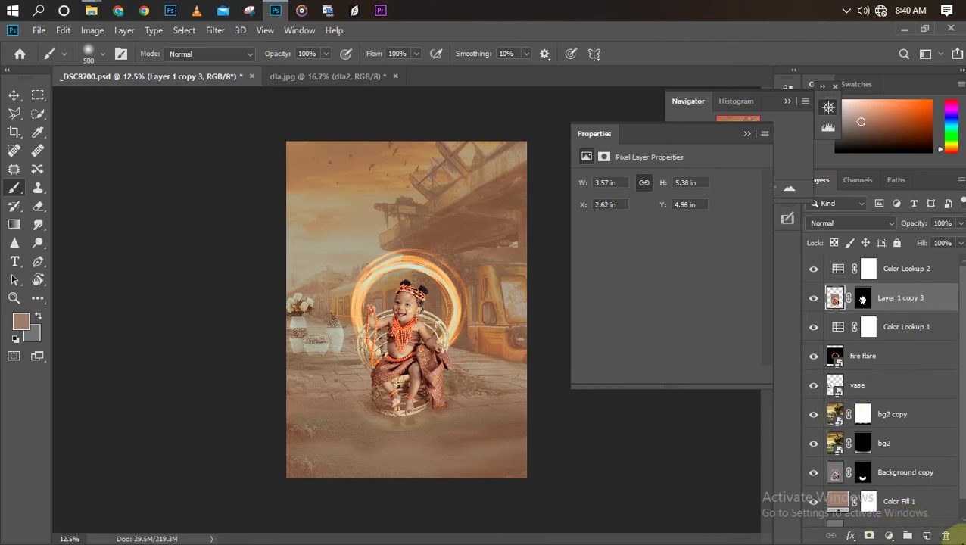
left_click(924, 537)
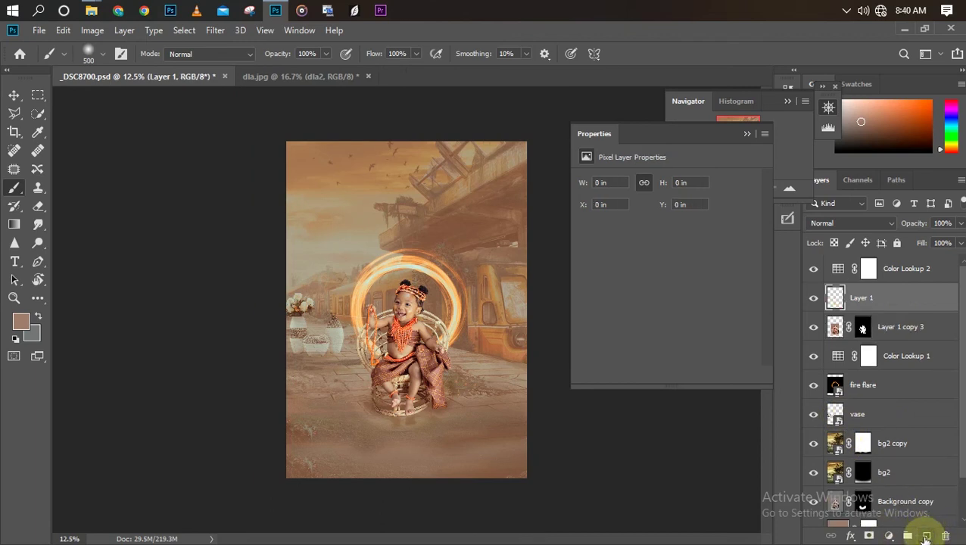
Step: Set up a custom gradient in the Gradient tool with both colour stops black (#000000)
left_click(14, 224)
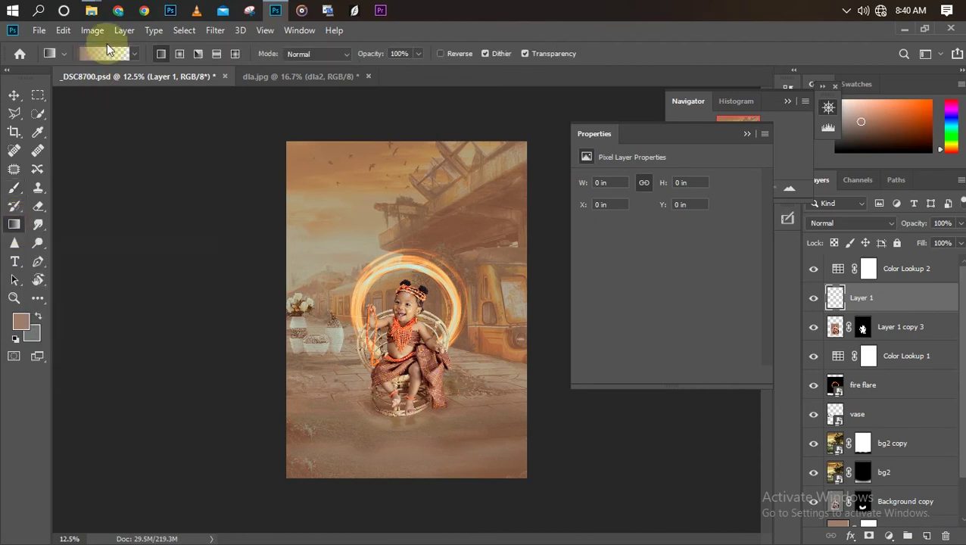
left_click(106, 57)
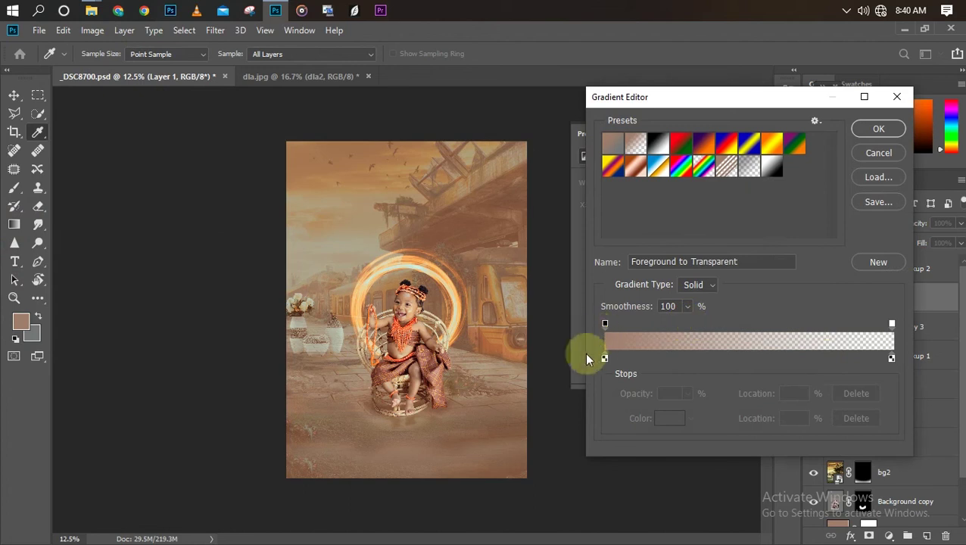
double_click(604, 358)
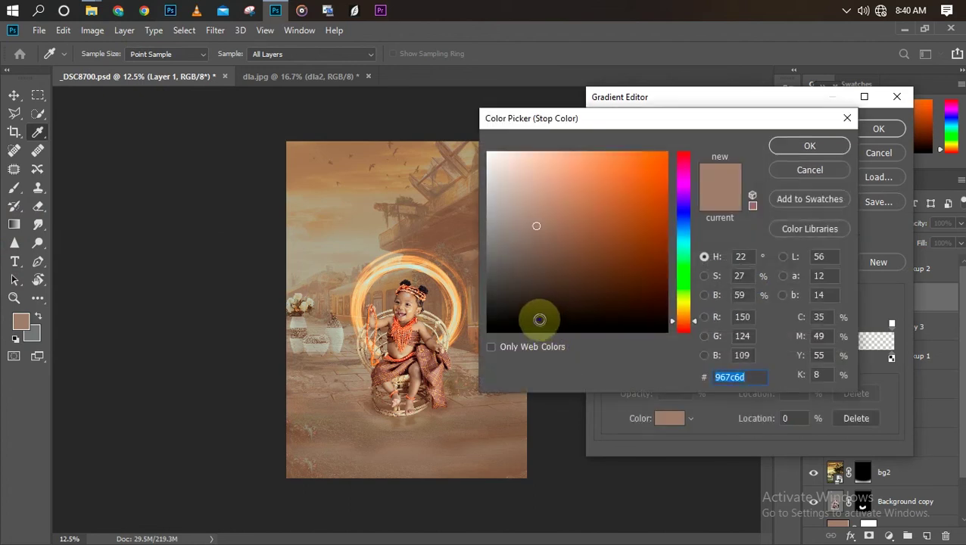
left_click_drag(540, 320, 462, 354)
key("Return")
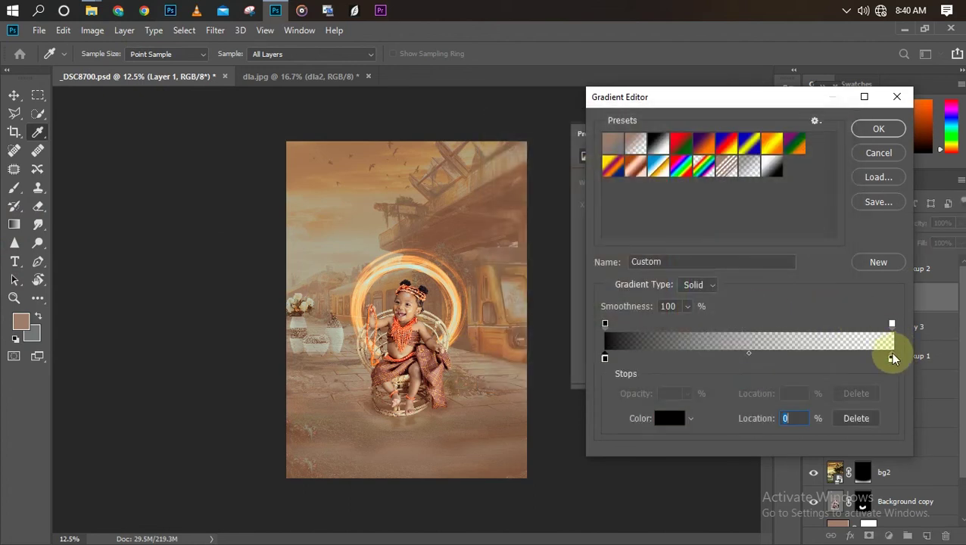
double_click(891, 359)
type("000000")
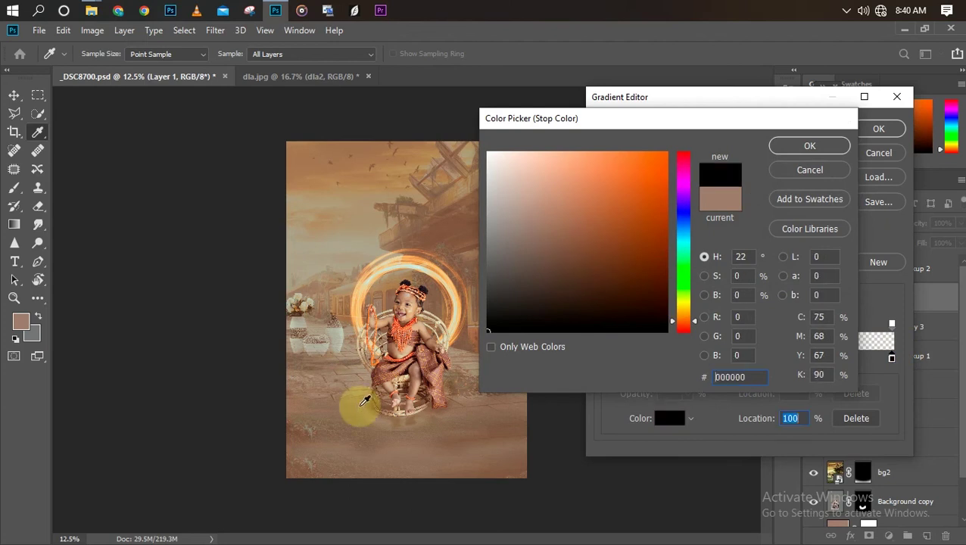
key("Return")
key("Return")
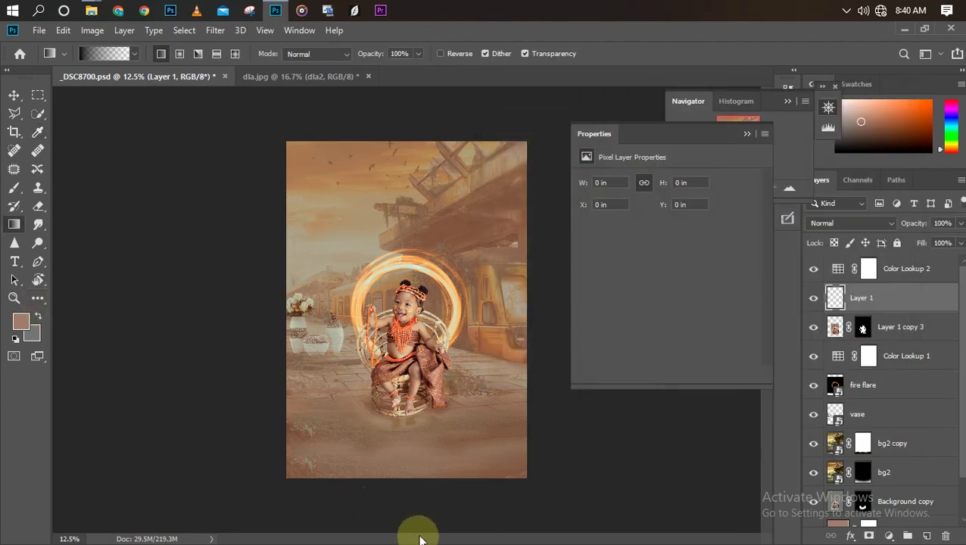
Step: Drag the black-to-transparent gradient in from the bottom edge on Layer 1 to form a soft vignette
left_click_drag(414, 523, 417, 451)
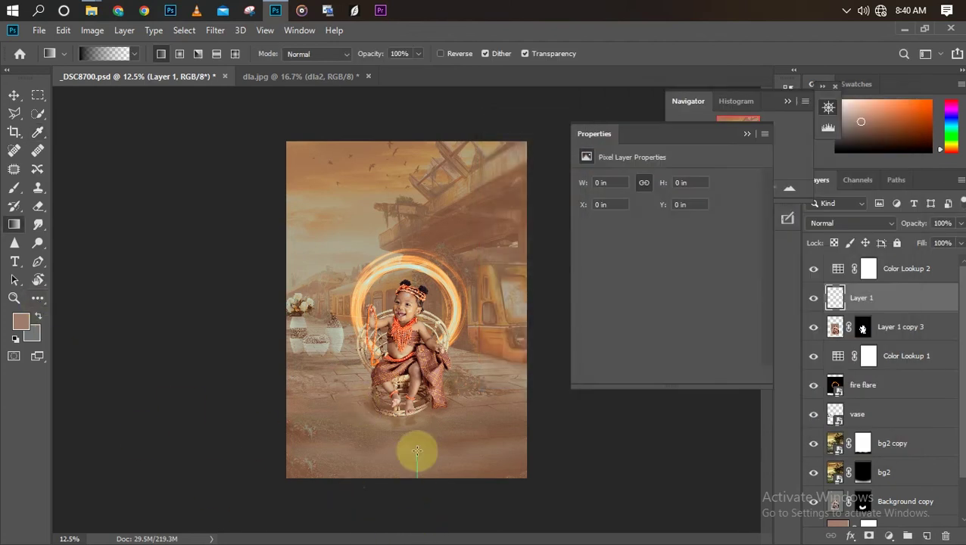
left_click_drag(420, 439, 420, 441)
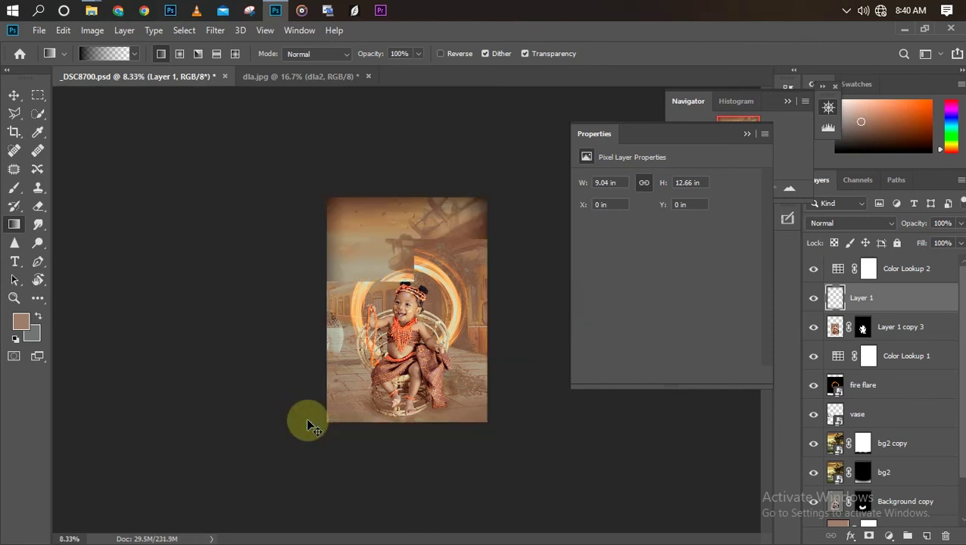
key("ctrl+plus")
key("ctrl+plus")
key("ctrl+minus")
key("ctrl+minus")
key("ctrl+plus")
key("ctrl+plus")
key("ctrl+minus")
key("ctrl+minus")
key("ctrl+plus")
key("ctrl+plus")
key("ctrl+plus")
key("ctrl+minus")
key("ctrl+minus")
key("ctrl+minus")
key("ctrl+plus")
key("ctrl+plus")
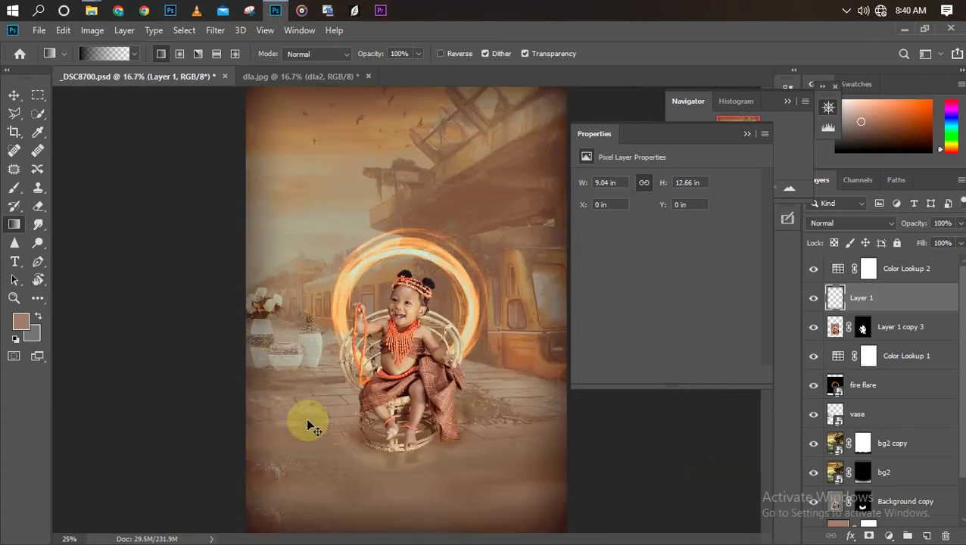
key("ctrl+plus")
key("ctrl+plus")
key("ctrl+plus")
key("ctrl+minus")
key("ctrl+minus")
key("ctrl+minus")
key("ctrl+minus")
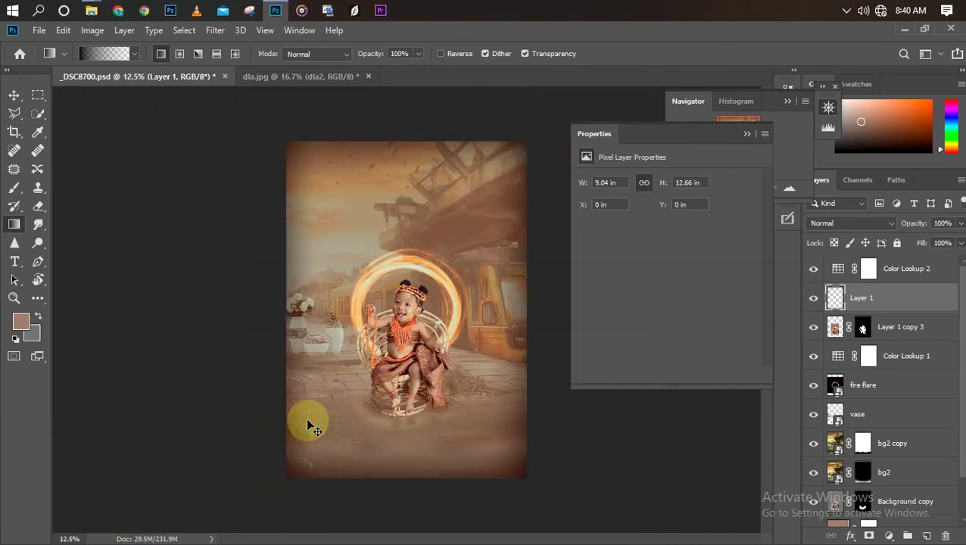
key("ctrl+plus")
key("ctrl+plus")
key("ctrl+minus")
key("ctrl+minus")
key("ctrl+minus")
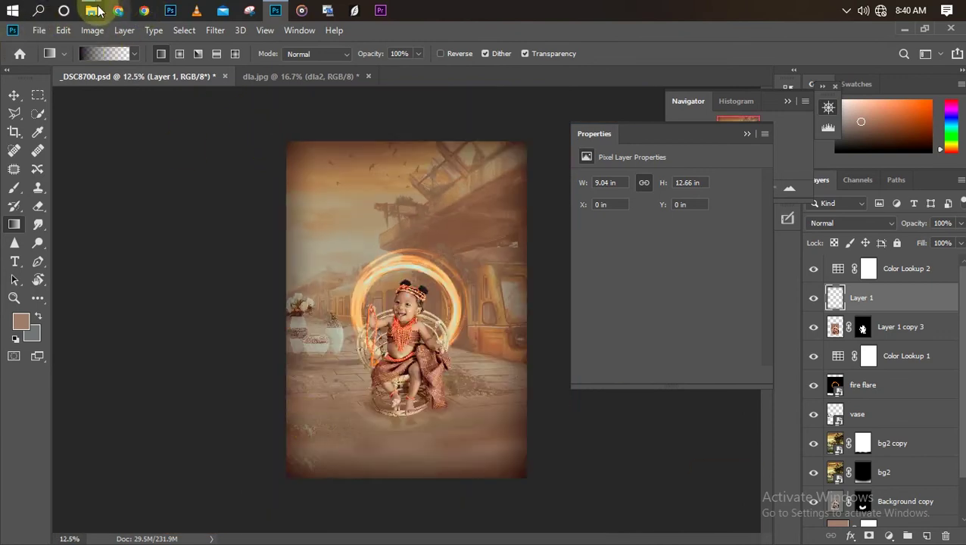
Step: Drag bg.jpg from the baby mani folder in File Explorer onto the Photoshop canvas
mouse_move(91, 11)
left_click(200, 77)
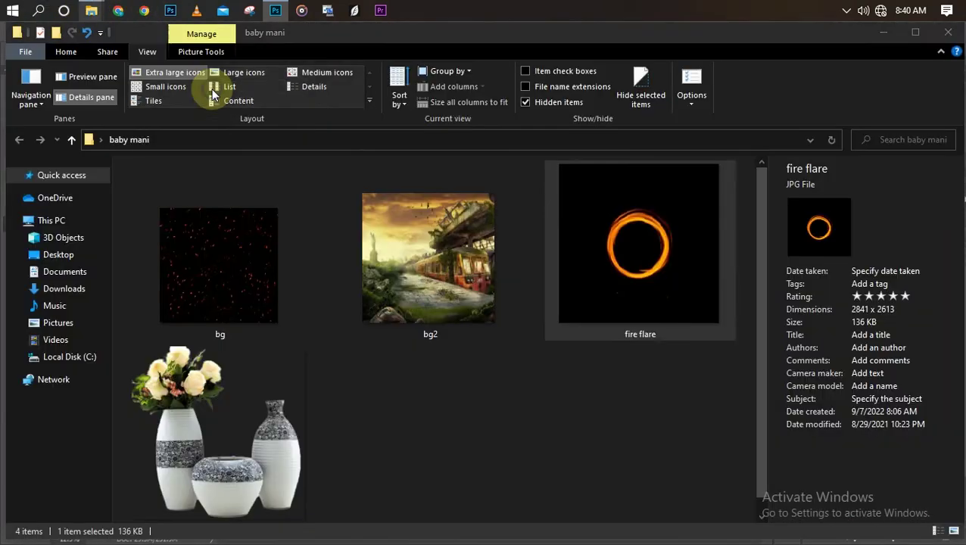
mouse_move(233, 277)
left_mouse_down()
mouse_move(281, 306)
mouse_move(379, 230)
mouse_move(372, 290)
left_mouse_up()
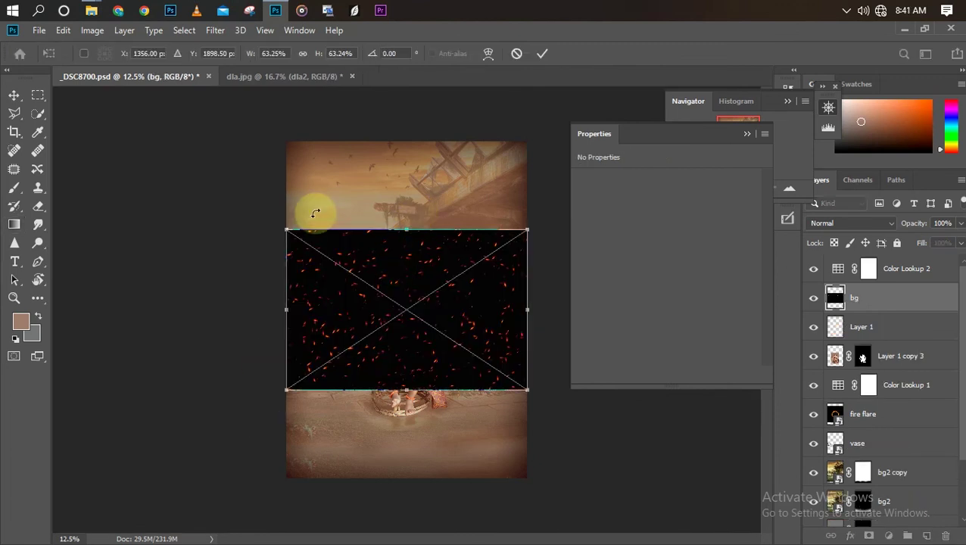
Step: Rotate the bg embers image -90° and stretch it to cover the whole canvas
mouse_move(199, 283)
left_mouse_down()
mouse_move(231, 413)
mouse_move(274, 455)
left_mouse_up()
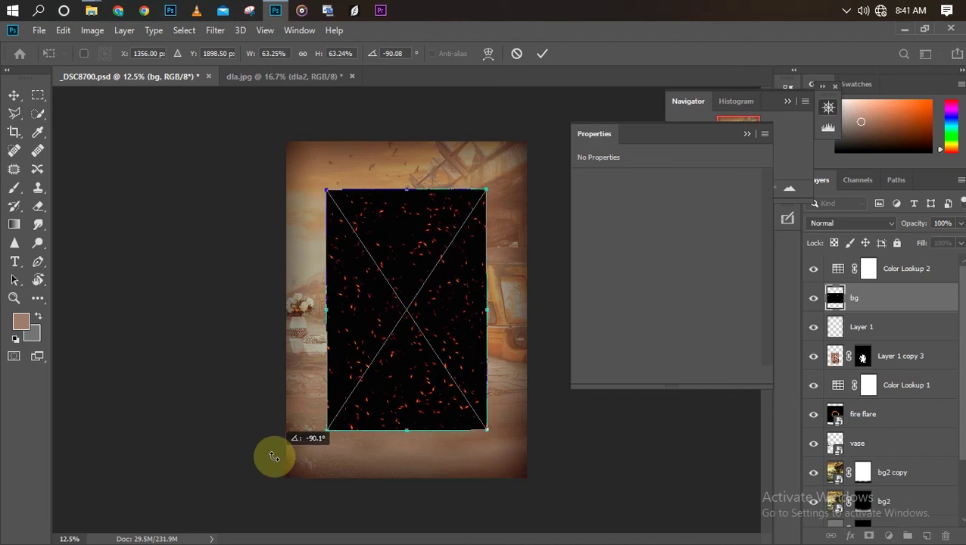
left_click_drag(401, 429, 405, 478)
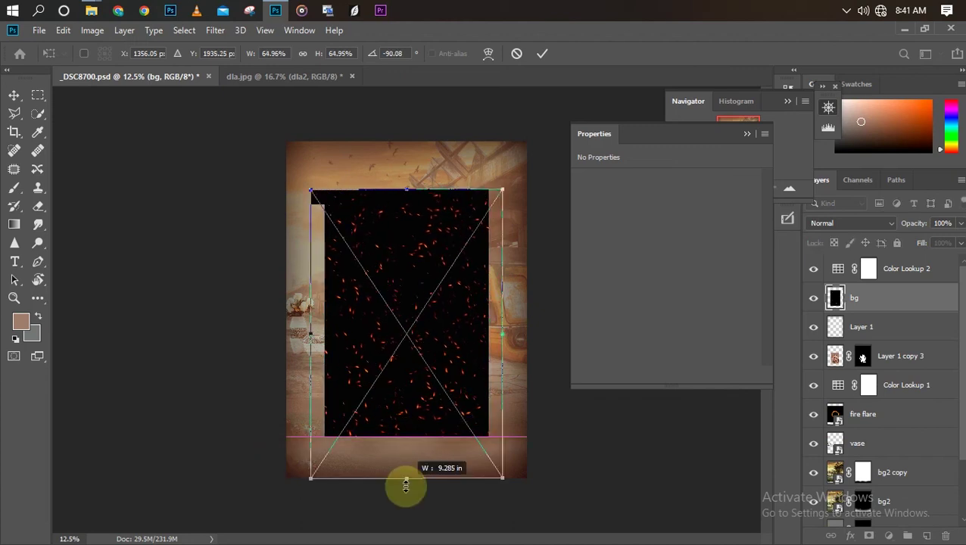
left_click_drag(406, 190, 416, 122)
left_click_drag(330, 291, 339, 307)
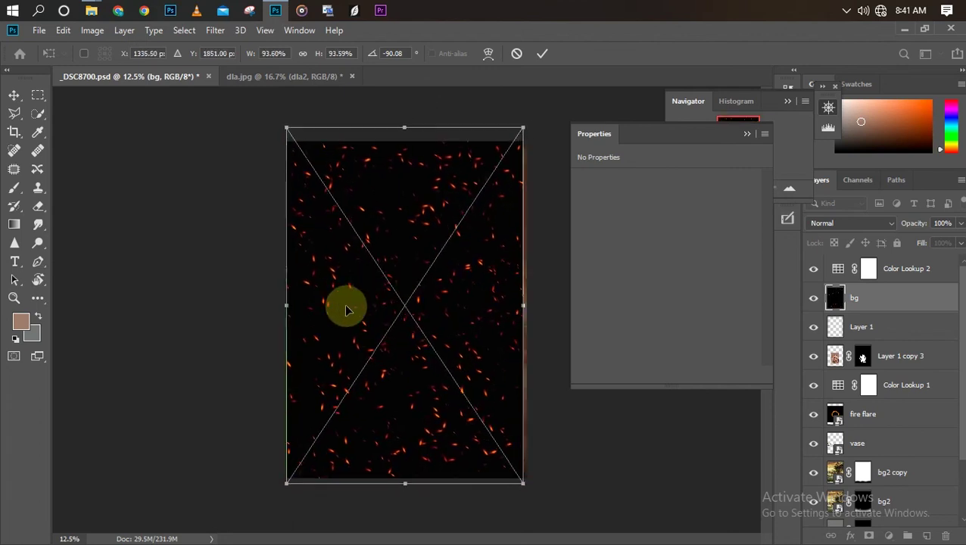
left_click_drag(516, 312, 521, 310)
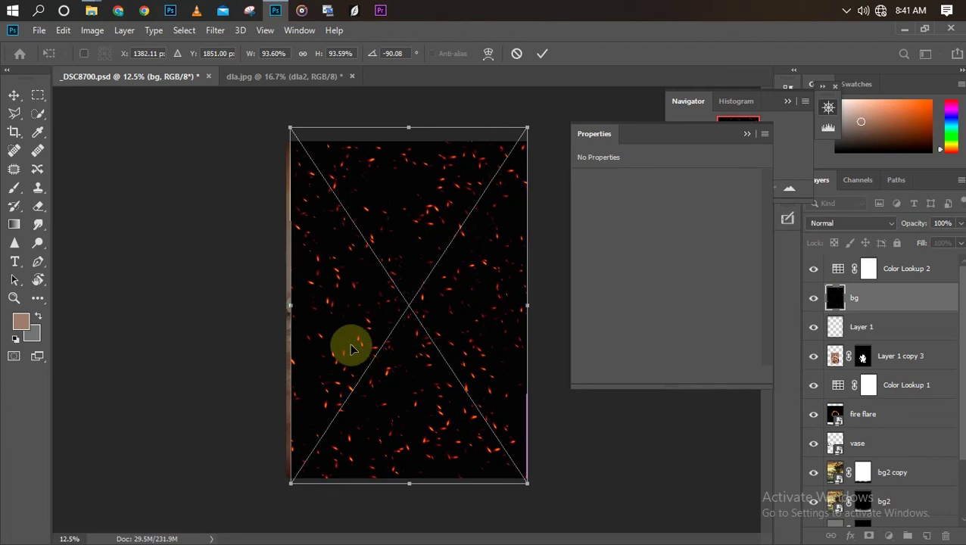
left_click_drag(288, 309, 280, 308)
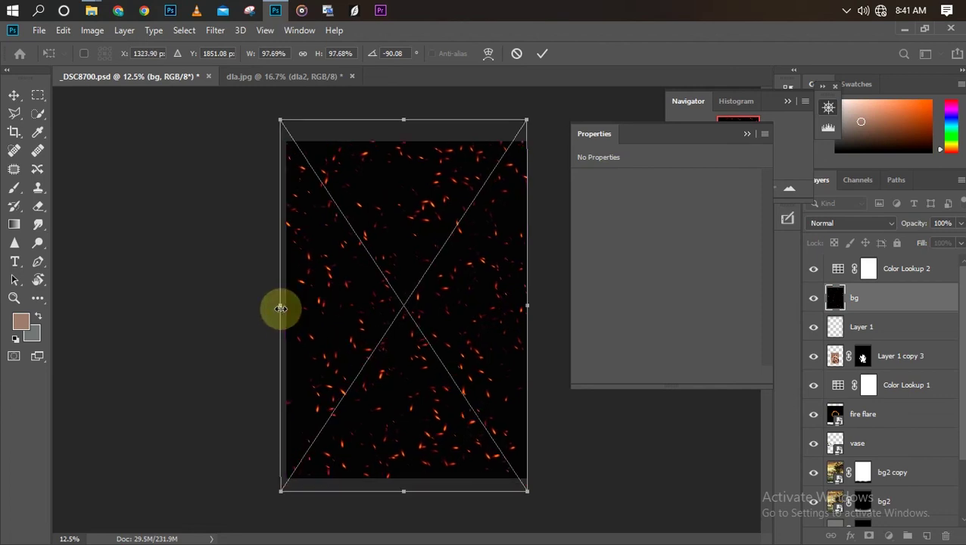
key("Return")
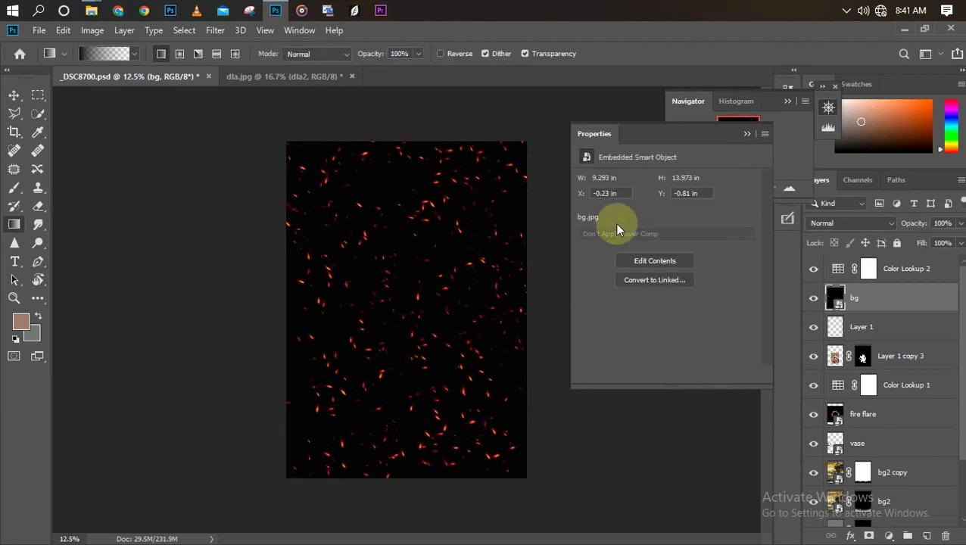
left_click(848, 223)
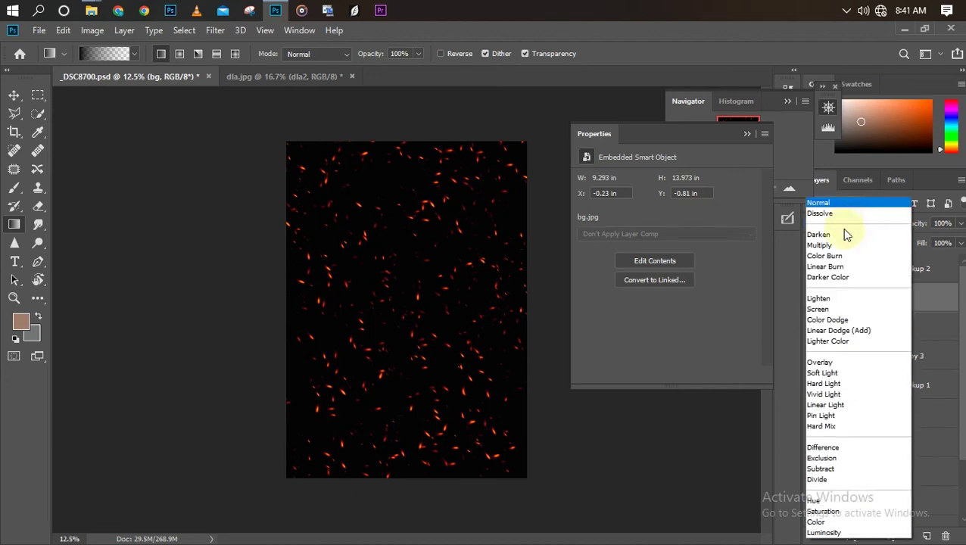
Step: Set the bg embers layer's blend mode to Screen so only the glowing sparks show
left_click(825, 310)
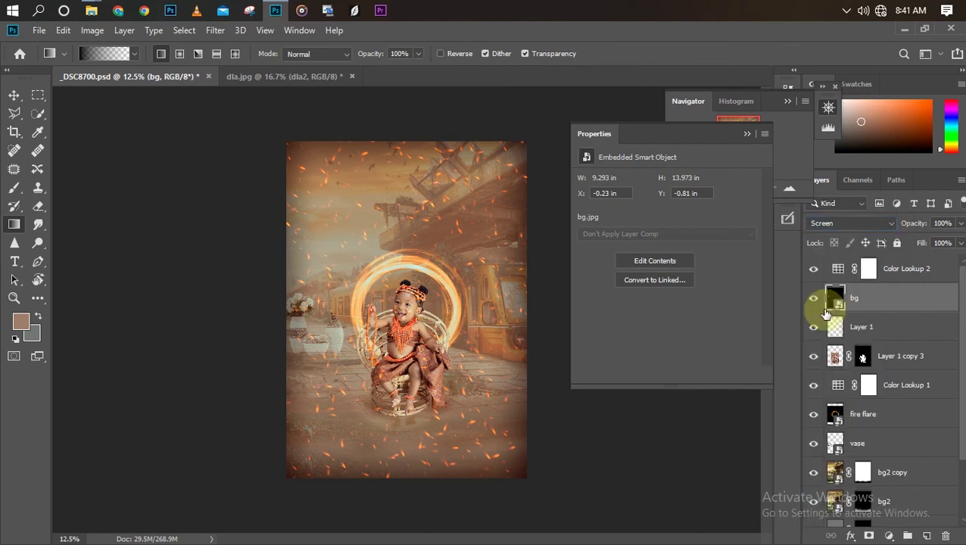
key("ctrl+plus")
key("ctrl+plus")
key("ctrl+plus")
key("ctrl+minus")
key("ctrl+minus")
key("ctrl+minus")
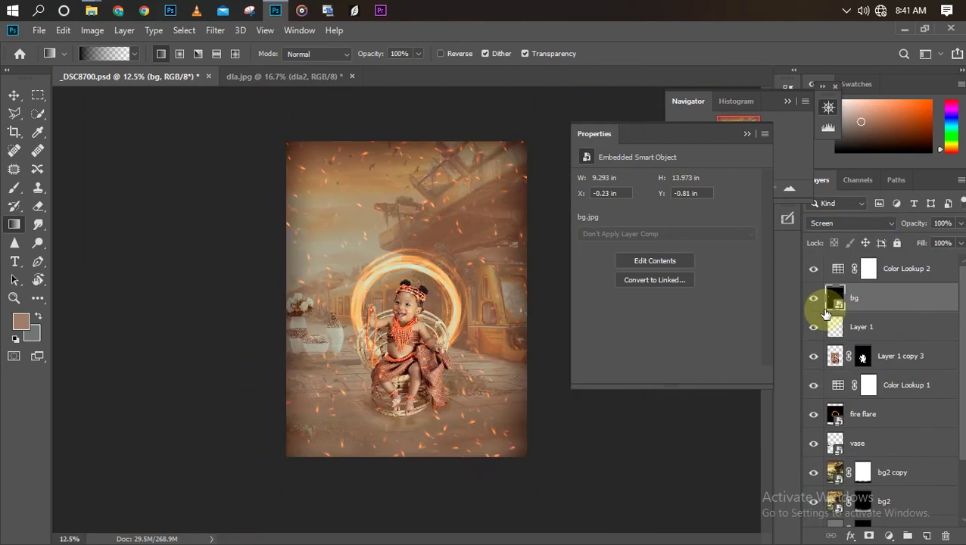
key("ctrl+plus")
key("ctrl+plus")
key("ctrl+minus")
key("ctrl+minus")
key("ctrl+minus")
key("ctrl+plus")
key("ctrl+plus")
key("ctrl+plus")
key("ctrl+minus")
key("ctrl+minus")
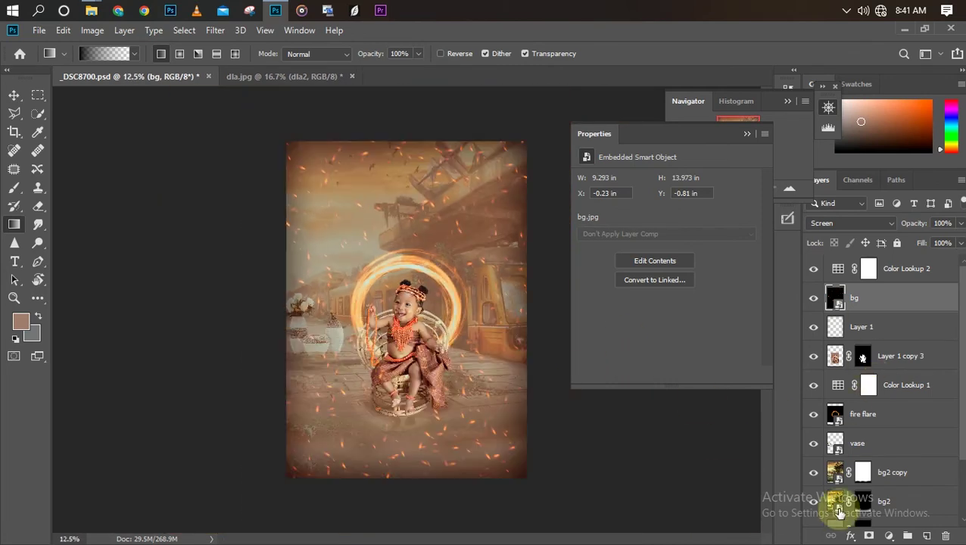
left_click(899, 277)
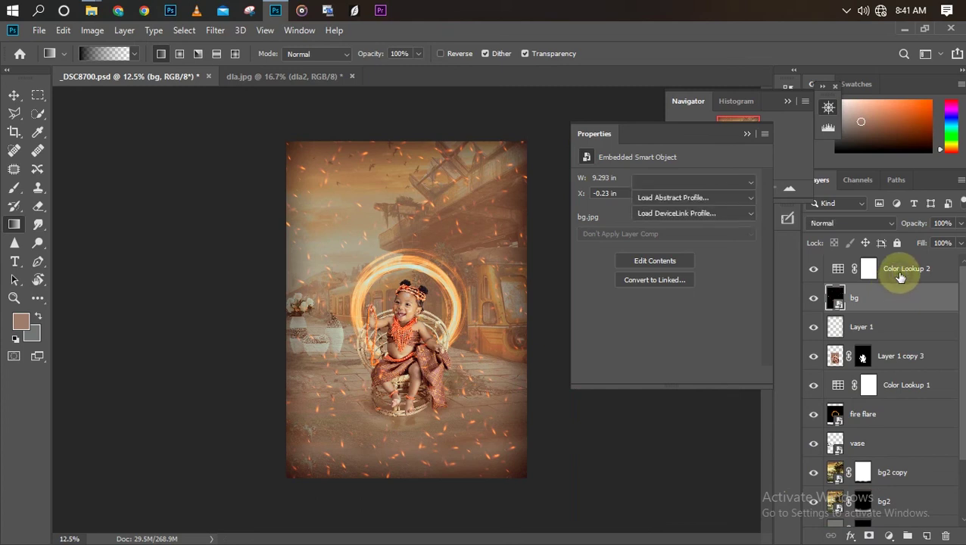
Step: Add a Hue/Saturation adjustment above Color Lookup 2 with Saturation -12
left_click(890, 536)
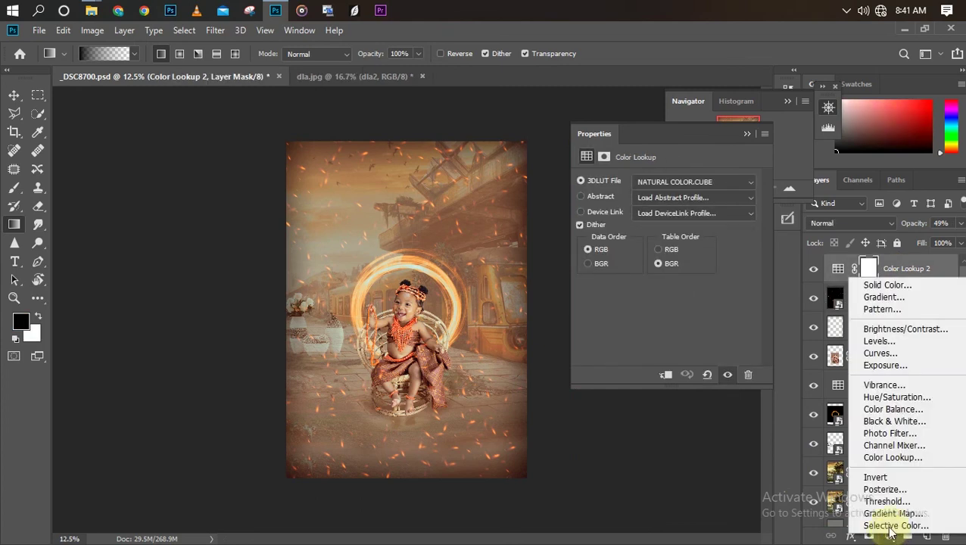
left_click(883, 398)
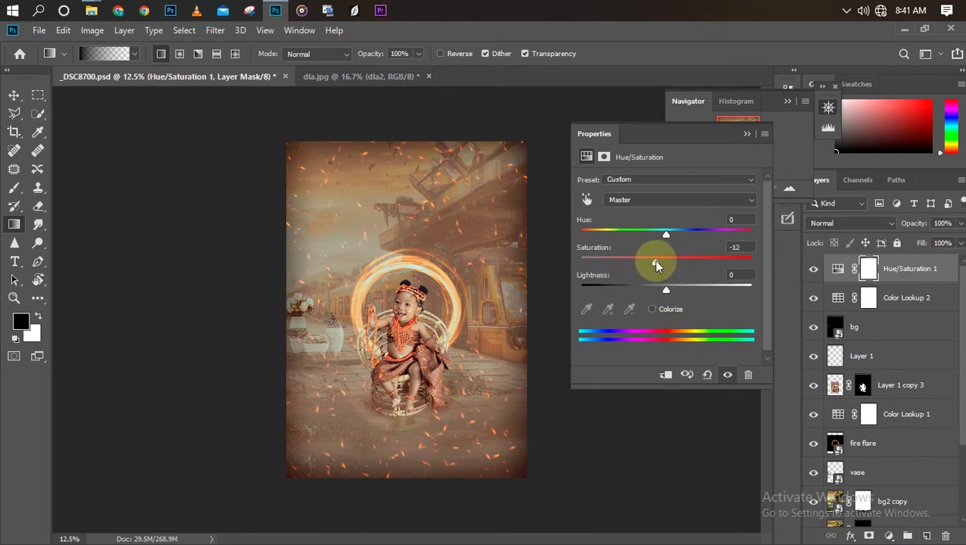
right_click(655, 261)
key("Escape")
key("ctrl+plus")
key("ctrl+plus")
key("ctrl+minus")
key("ctrl+minus")
key("ctrl+plus")
key("ctrl+plus")
key("ctrl+plus")
key("ctrl+minus")
key("ctrl+minus")
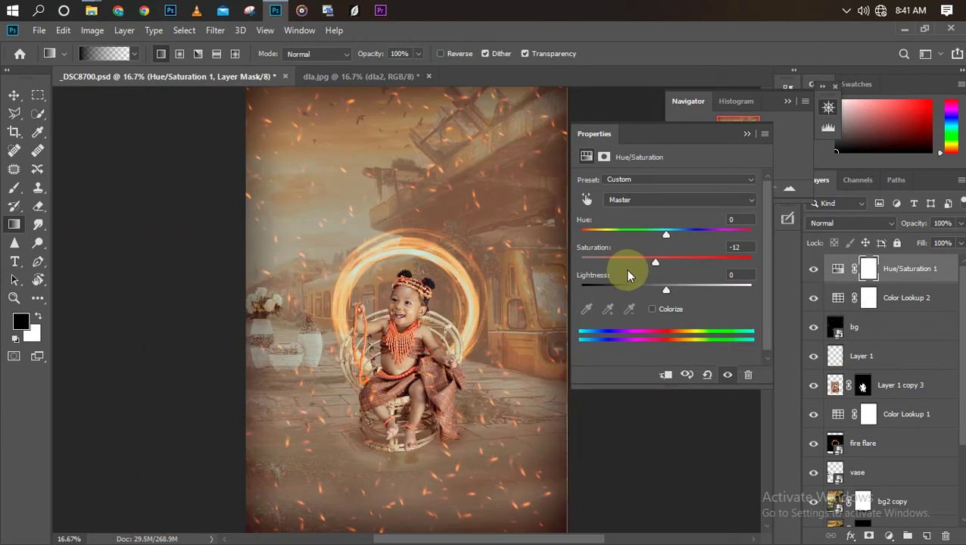
key("ctrl+plus")
key("ctrl+minus")
key("ctrl+minus")
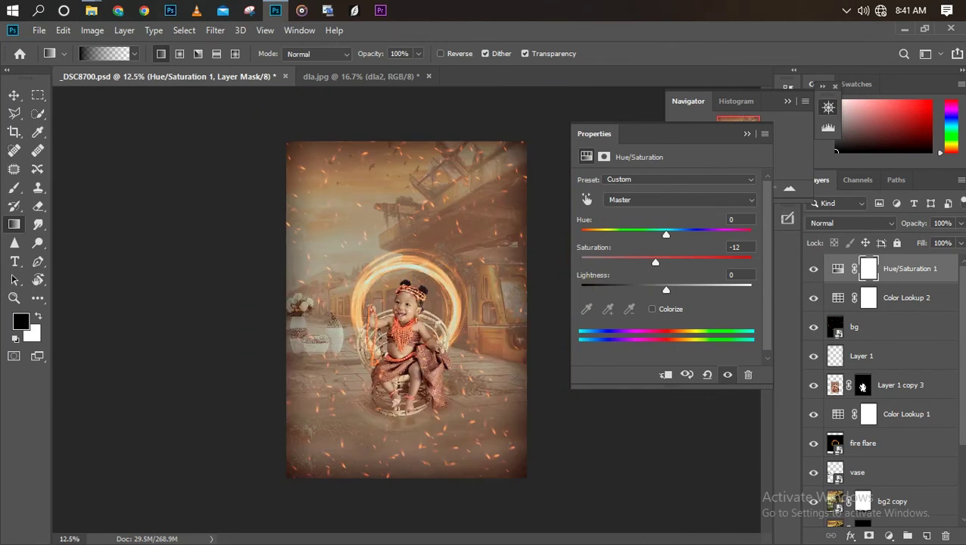
Step: Select all the edit layers above Background and group them into Group 1
left_click_drag(963, 371, 963, 443)
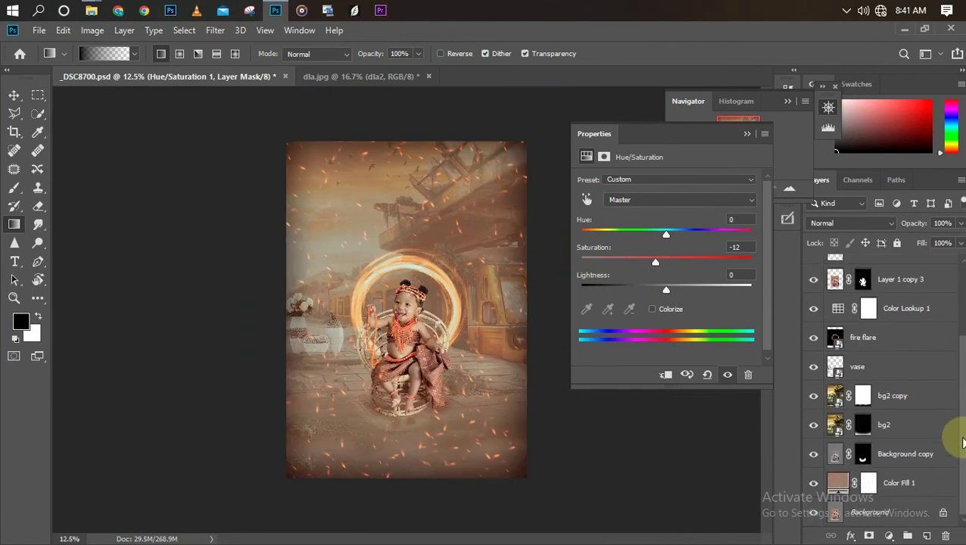
left_click(930, 484, "shift")
key("ctrl+g")
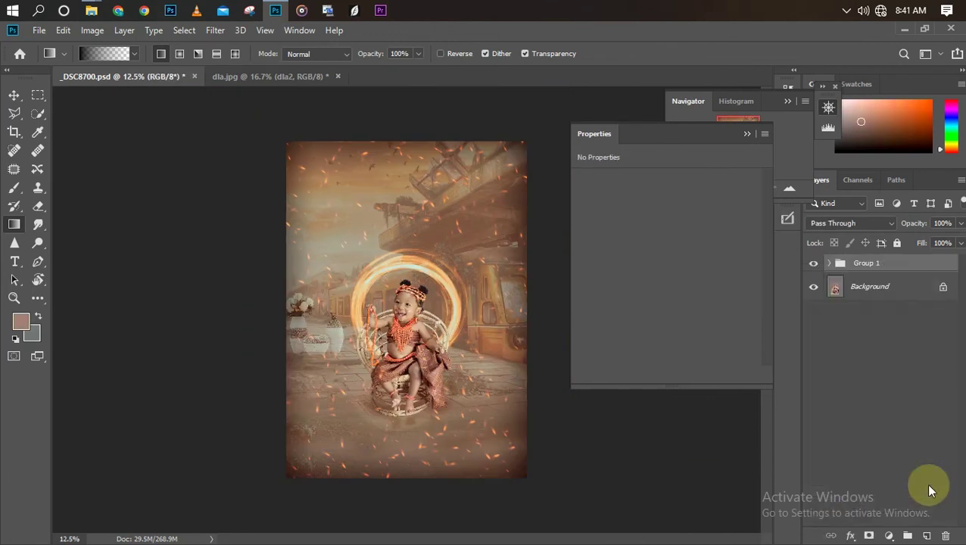
left_click(813, 265)
key("ctrl+plus")
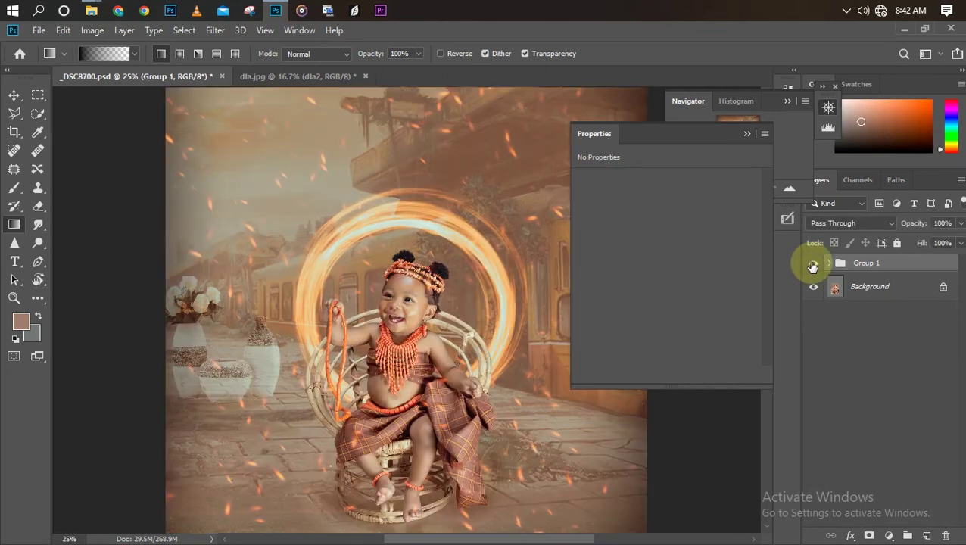
left_click(812, 265)
key("ctrl+minus")
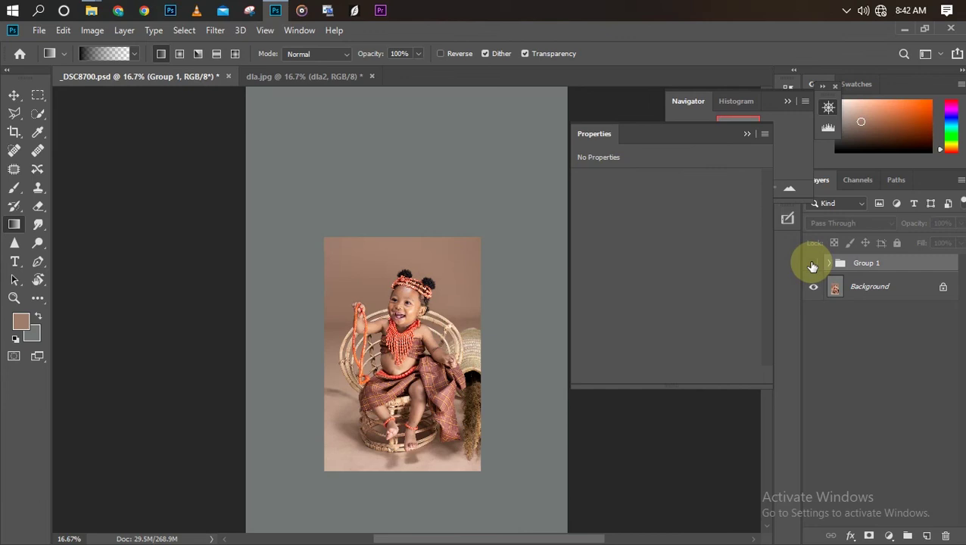
left_click(812, 265)
left_click(812, 265)
left_click(812, 265)
key("ctrl+minus")
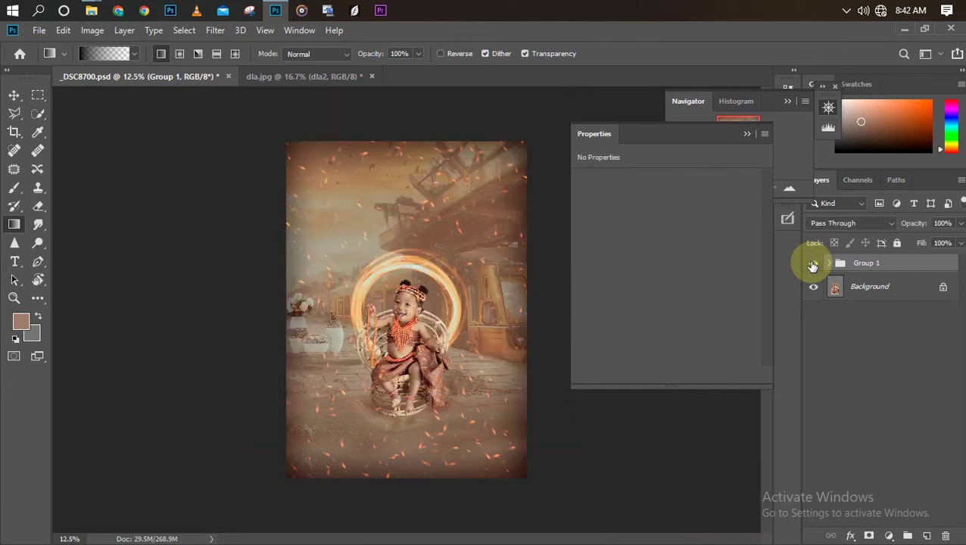